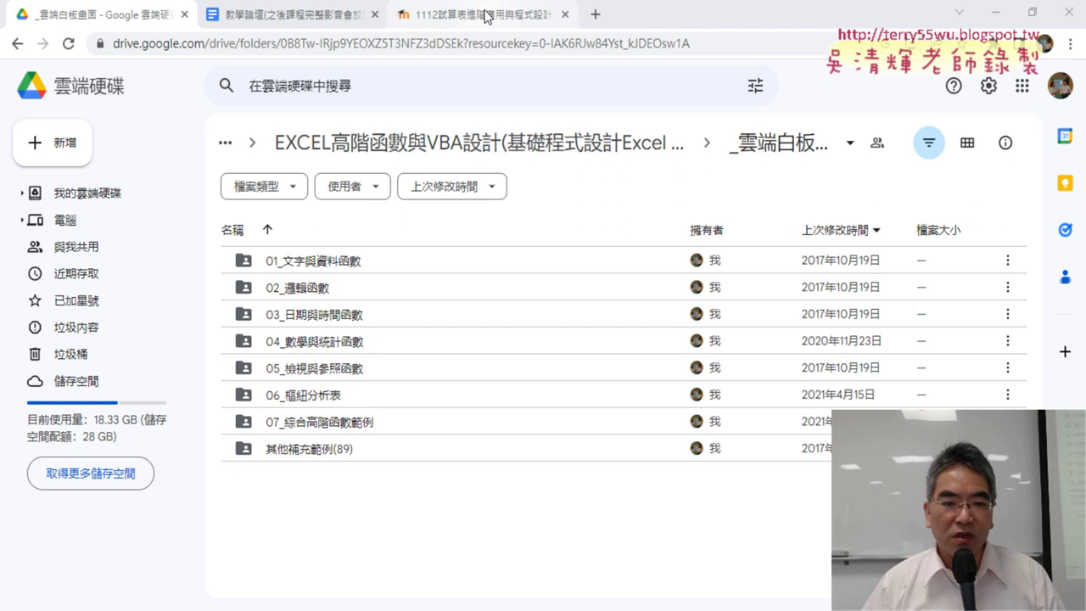
# Return to the Moodle course forum's post list and scroll down through the posts
pyautogui.click(486, 14)
pyautogui.click(16, 43)
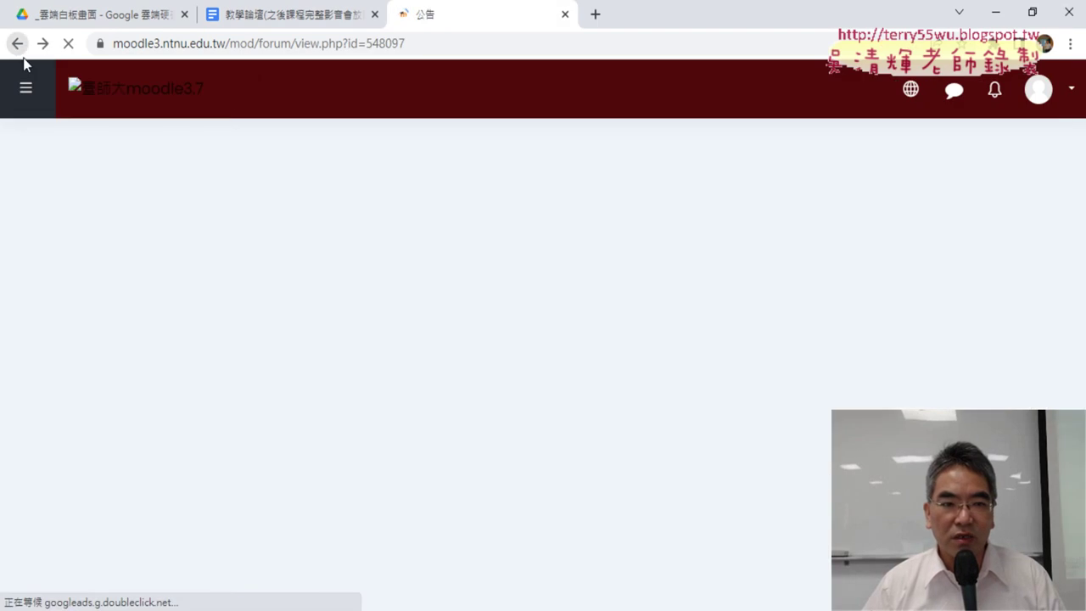
pyautogui.scroll(-4, 413, 258)
pyautogui.scroll(-1, 413, 259)
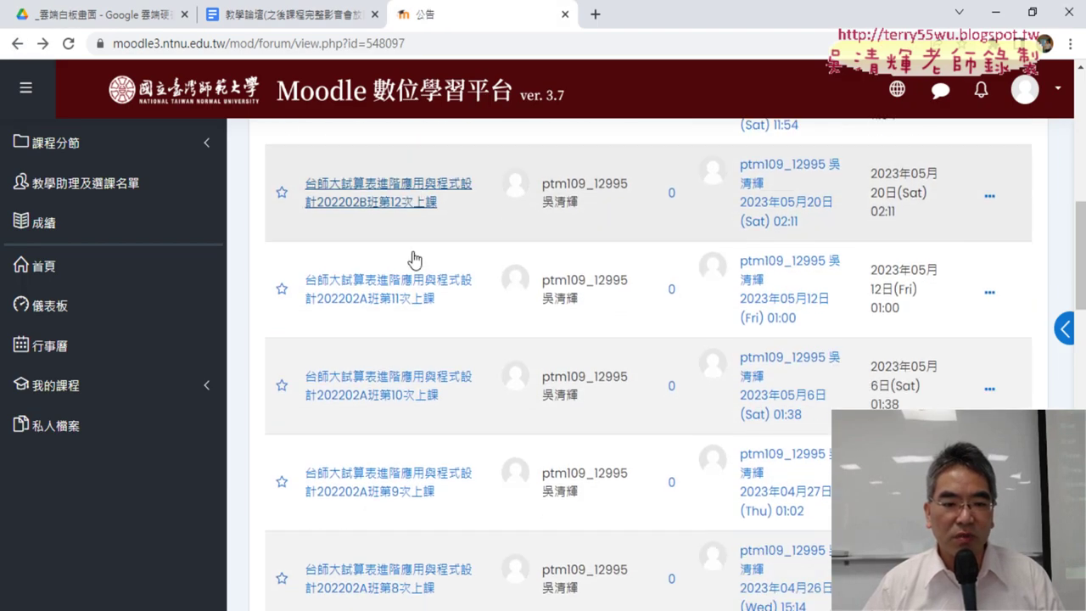
pyautogui.scroll(-2, 413, 258)
pyautogui.scroll(-2, 413, 258)
pyautogui.scroll(-1, 413, 259)
pyautogui.scroll(-1, 412, 254)
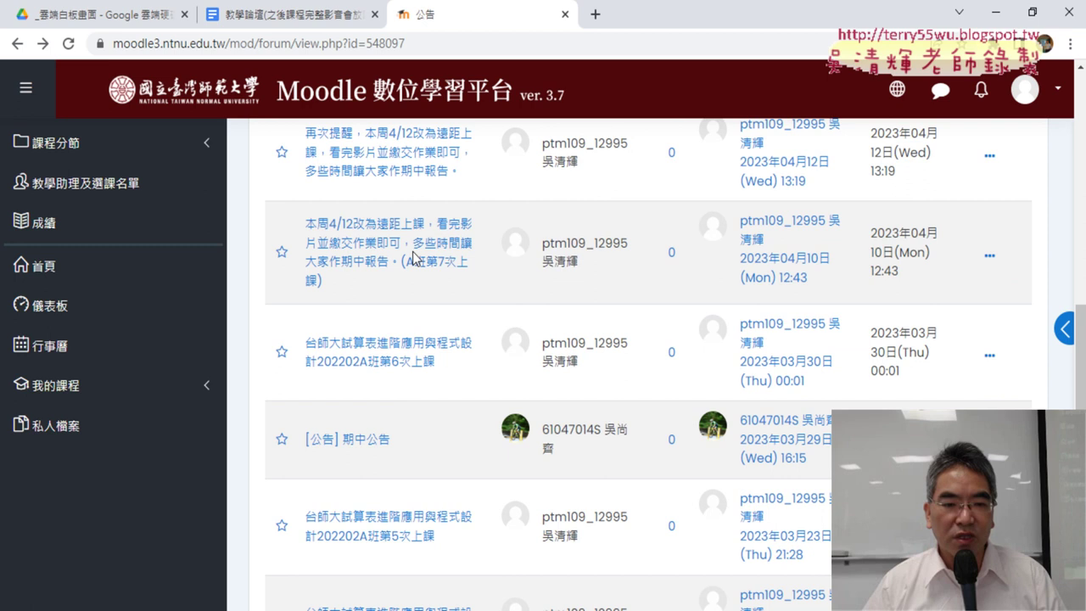
pyautogui.scroll(-1, 412, 255)
pyautogui.scroll(-2, 412, 254)
pyautogui.scroll(-3, 413, 259)
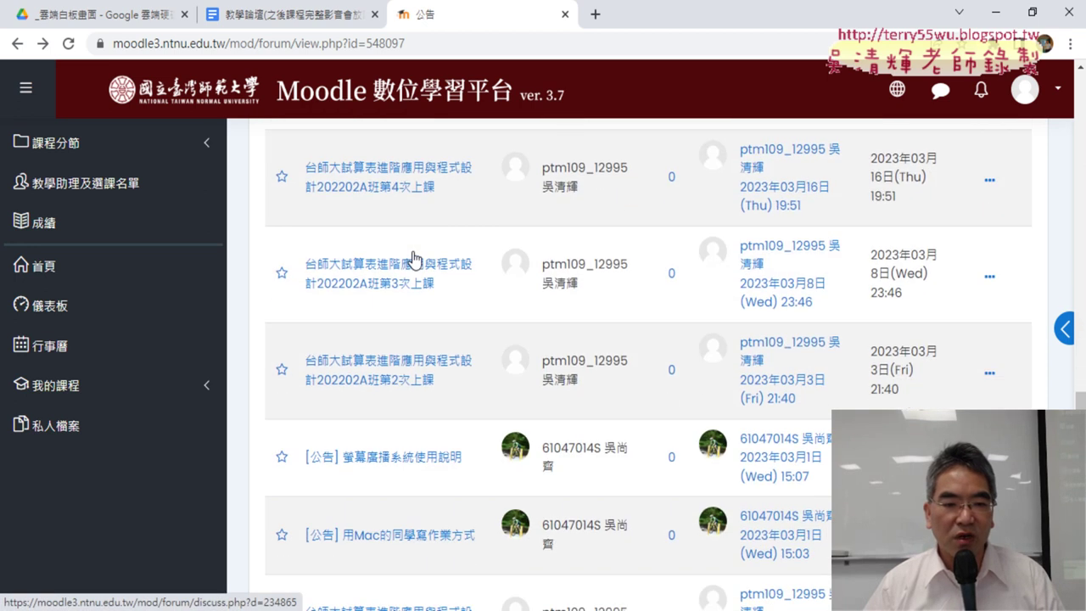
# Open the 202202A 第12次上課 announcement post
pyautogui.scroll(1, 413, 259)
pyautogui.scroll(5, 440, 352)
pyautogui.scroll(4, 440, 353)
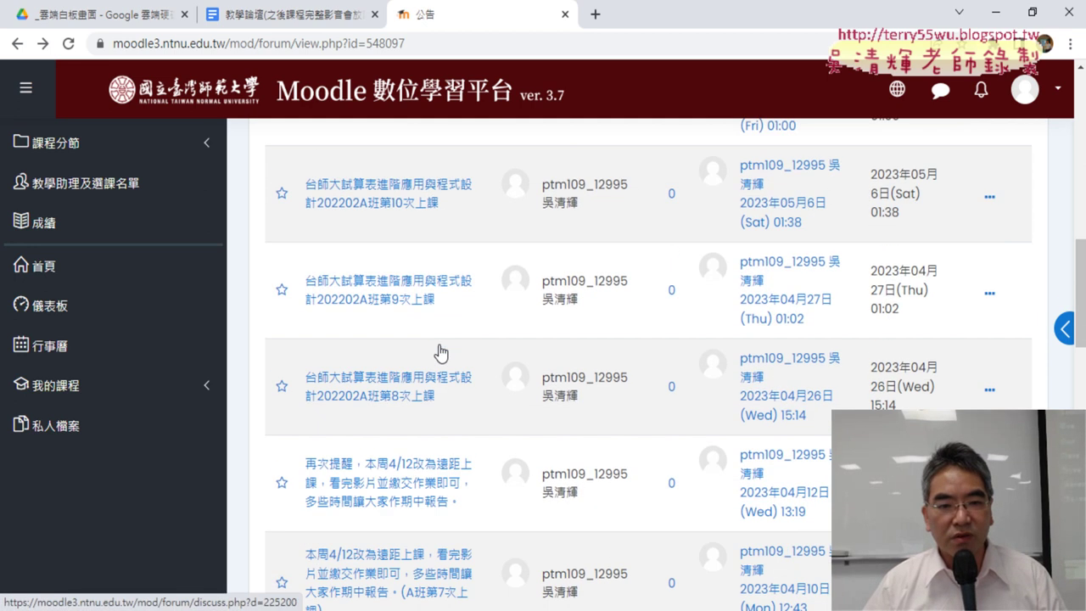
pyautogui.scroll(7, 440, 353)
pyautogui.scroll(1, 441, 382)
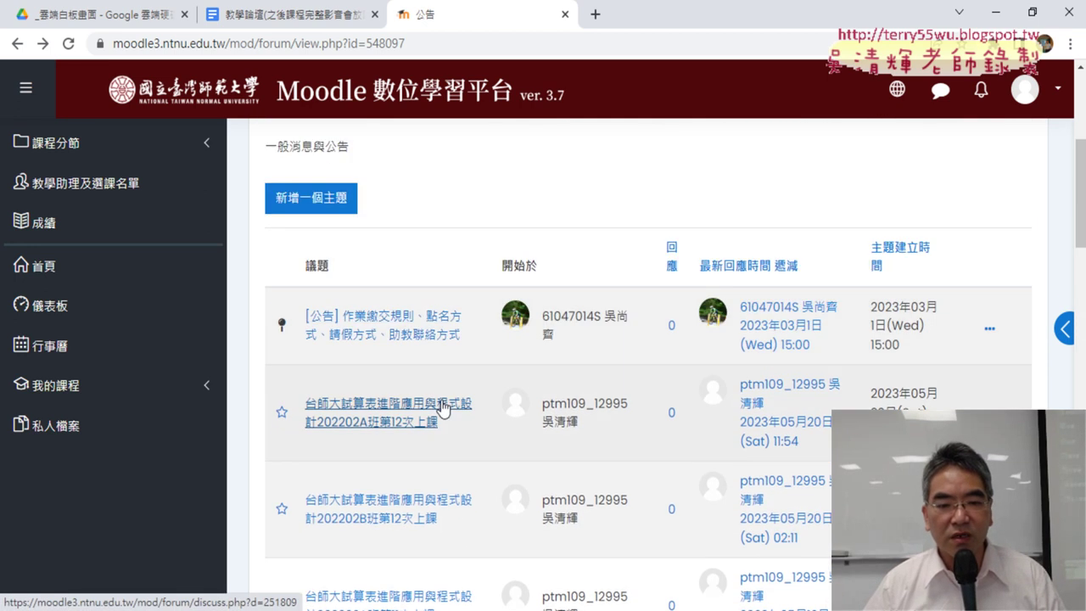
pyautogui.click(441, 408)
pyautogui.scroll(-3, 442, 408)
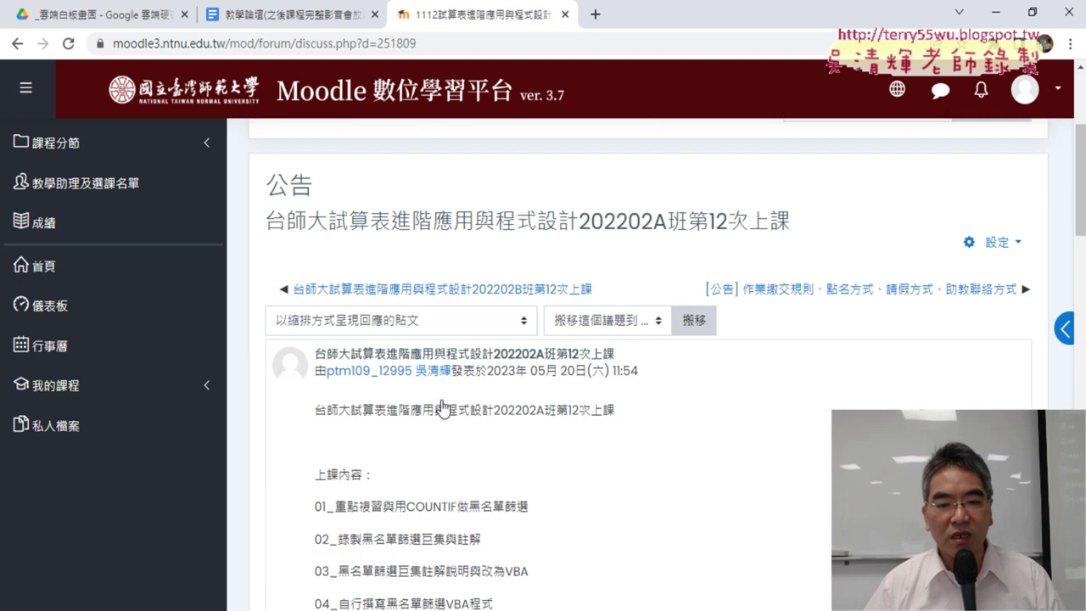
pyautogui.scroll(-3, 442, 408)
pyautogui.moveTo(475, 390)
pyautogui.mouseDown()
pyautogui.moveTo(349, 319)
pyautogui.moveTo(314, 254)
pyautogui.mouseUp()
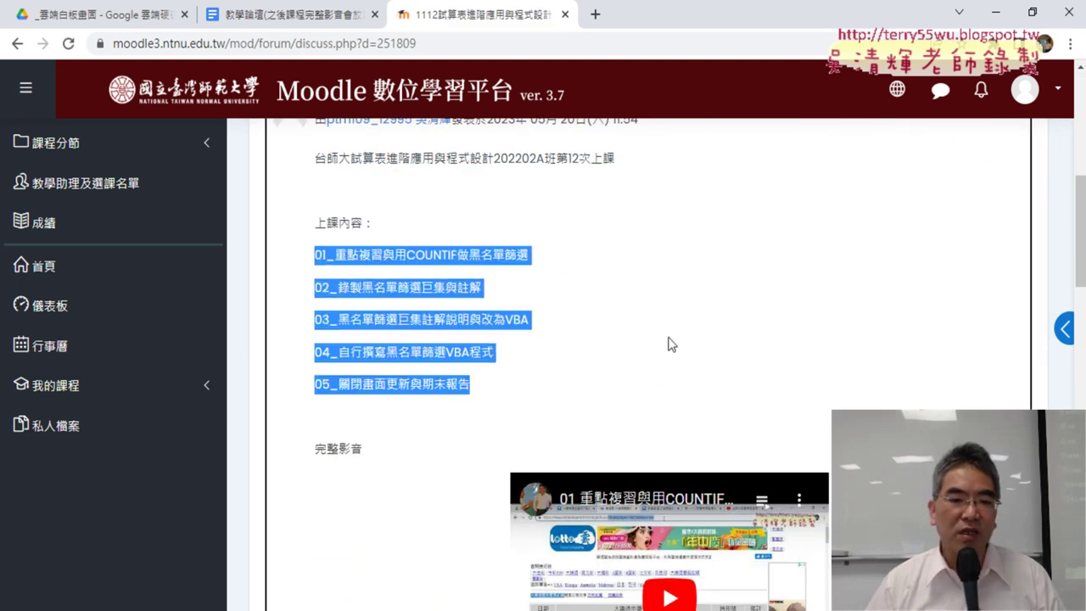
pyautogui.scroll(-1, 734, 345)
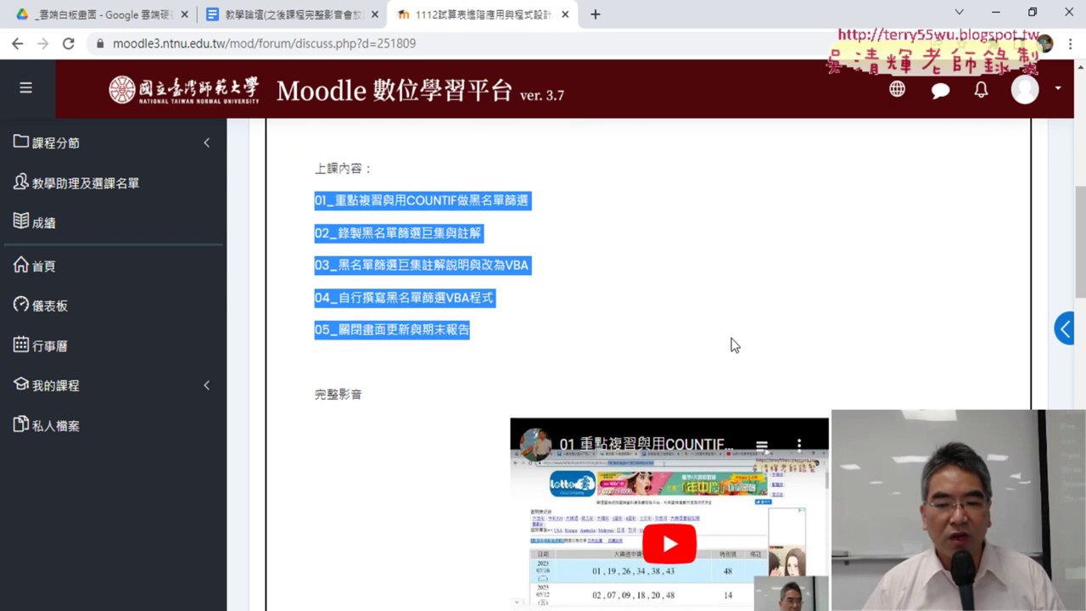
pyautogui.scroll(-3, 735, 344)
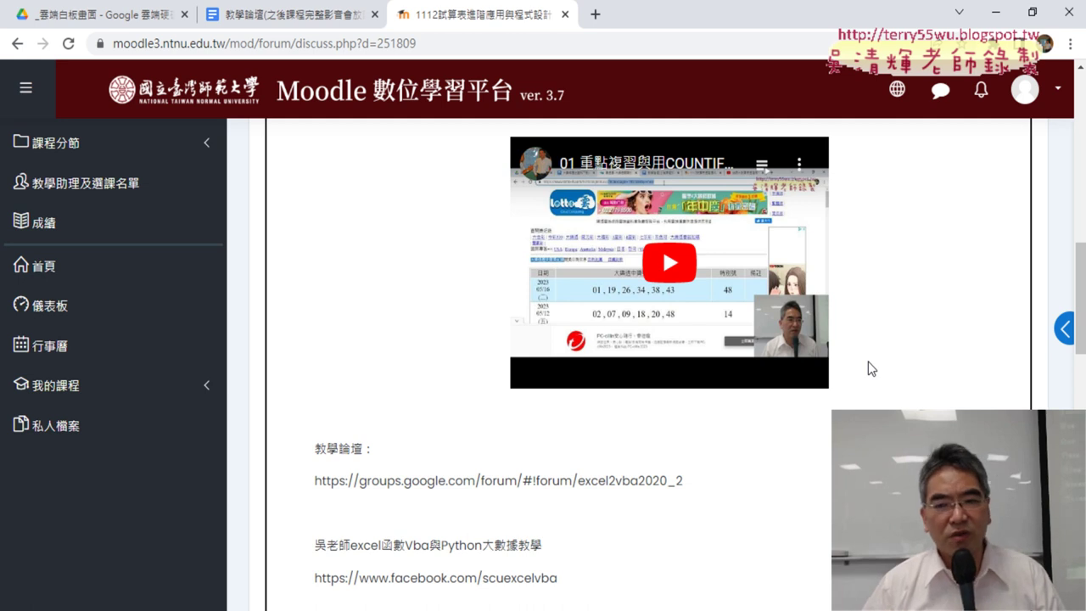
pyautogui.scroll(2, 867, 362)
pyautogui.scroll(2, 867, 362)
# Highlight the word COUNTIF in lesson topic 01
pyautogui.click(551, 318)
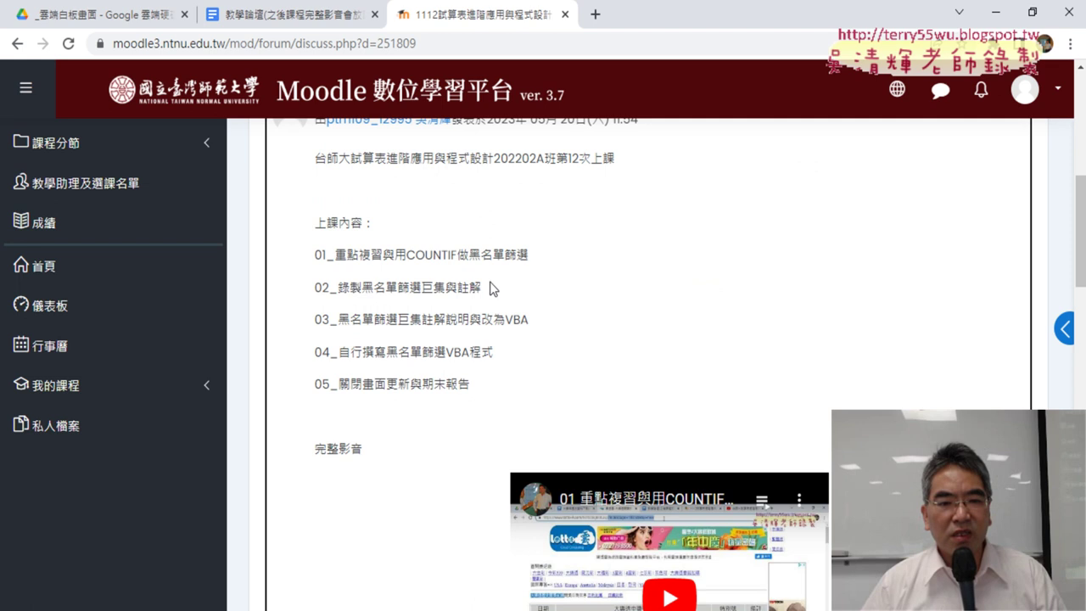
pyautogui.moveTo(407, 254); pyautogui.dragTo(455, 246)
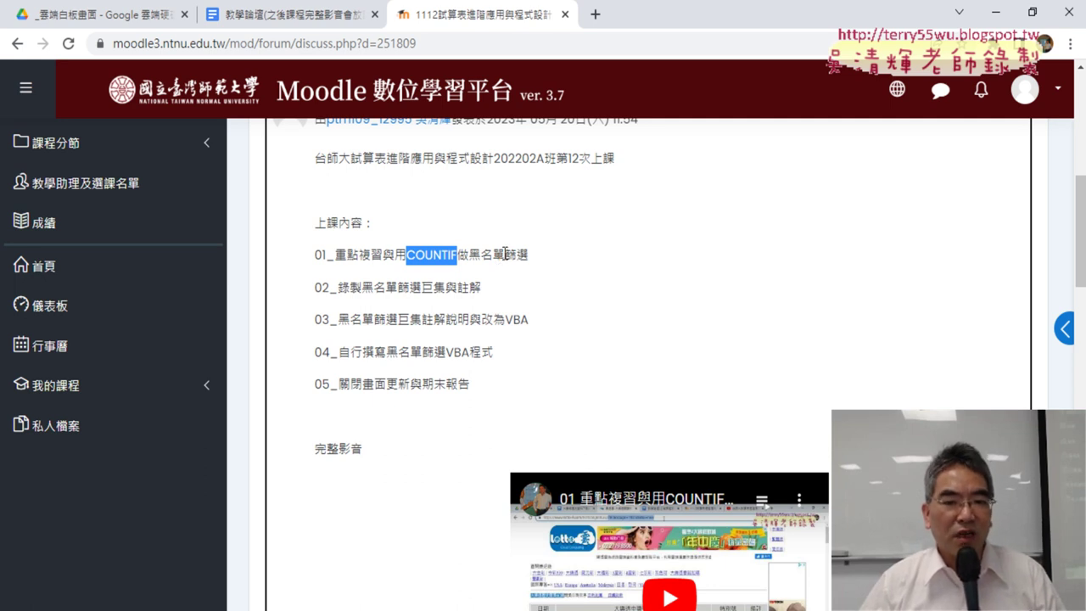
# Highlight 篩選, then the full phrase COUNTIF做黑名單篩選, in topic 01
pyautogui.moveTo(504, 255); pyautogui.dragTo(526, 252)
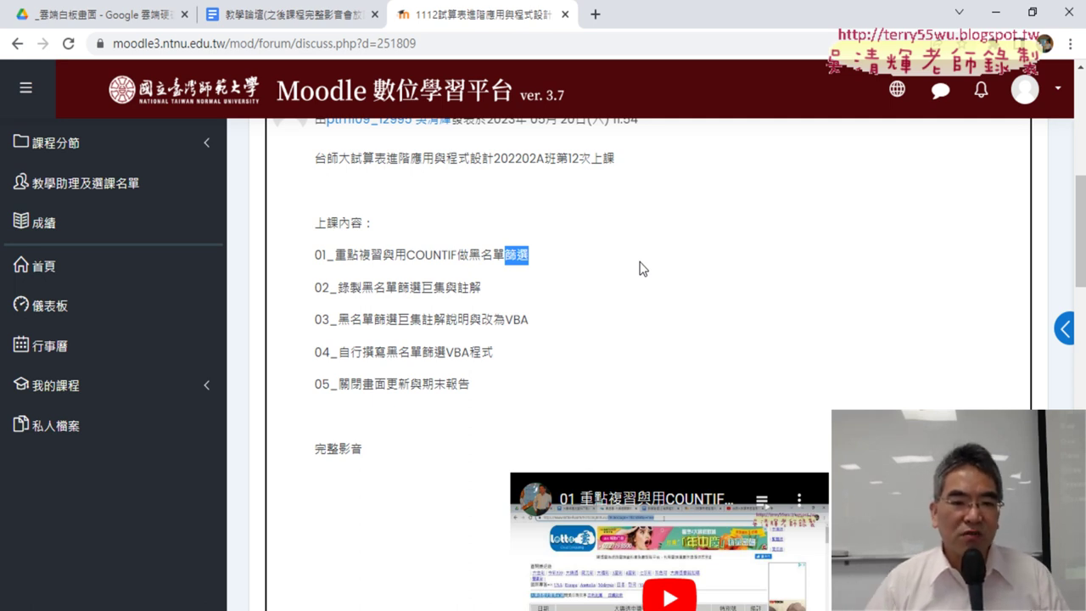
pyautogui.moveTo(406, 254); pyautogui.dragTo(543, 258)
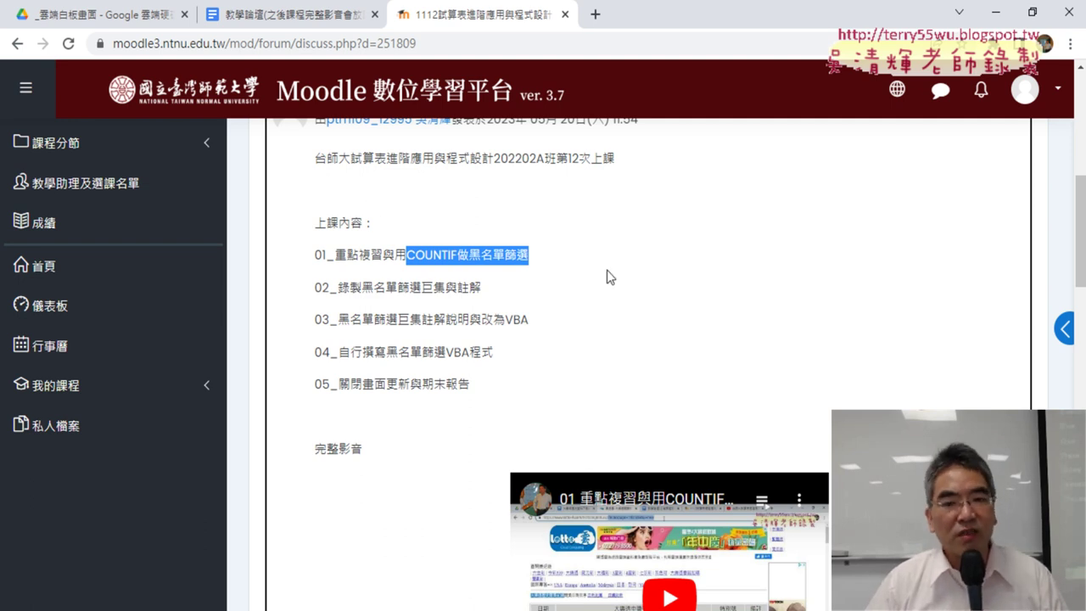
# Highlight the word 錄製 at the start of topic 02
pyautogui.moveTo(338, 288); pyautogui.dragTo(361, 288)
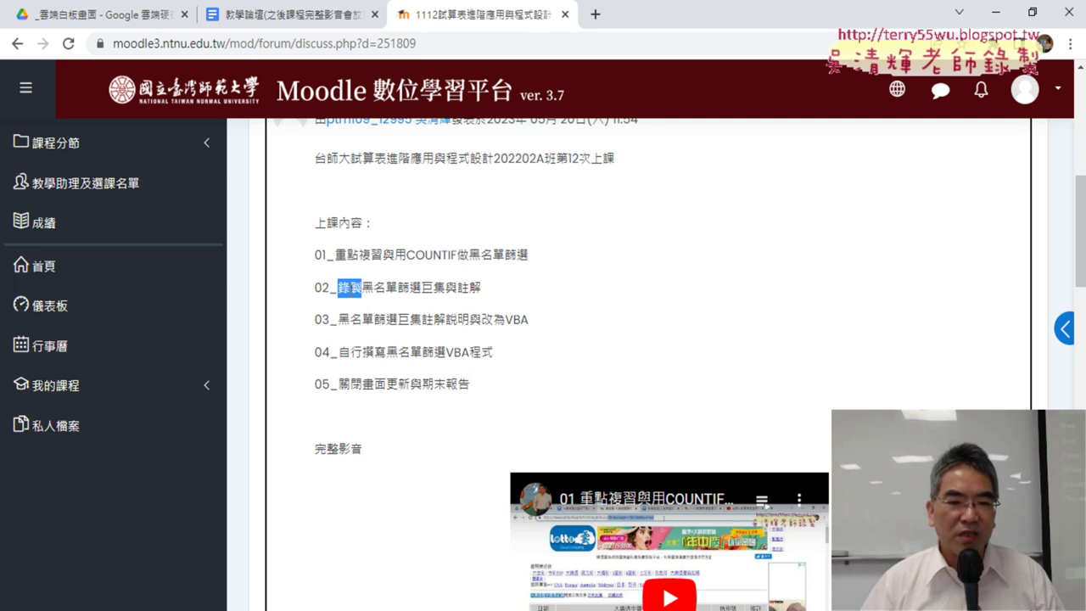
# Highlight 巨集 in topic 02, then 巨集 and VBA in topic 03
pyautogui.moveTo(421, 289); pyautogui.dragTo(481, 289)
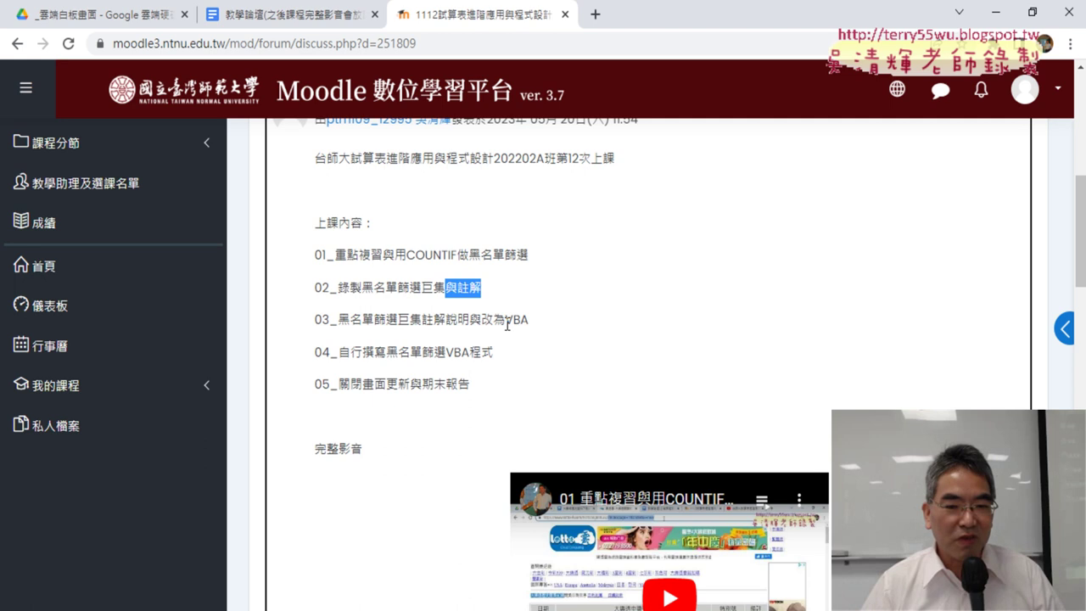
pyautogui.moveTo(505, 321); pyautogui.dragTo(528, 321)
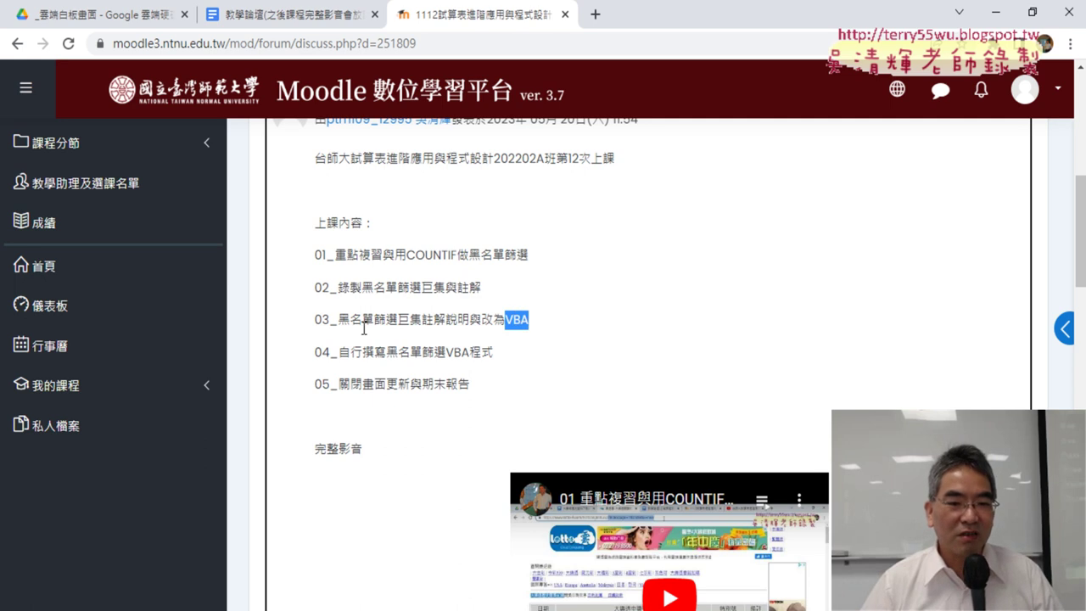
pyautogui.moveTo(420, 320); pyautogui.dragTo(397, 321)
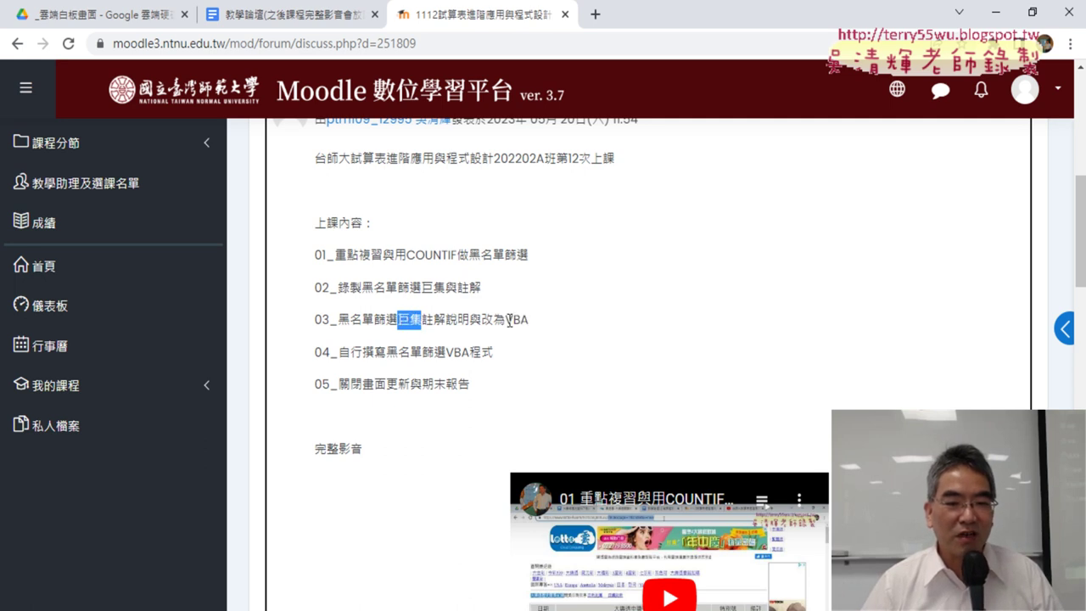
pyautogui.moveTo(506, 320); pyautogui.dragTo(529, 320)
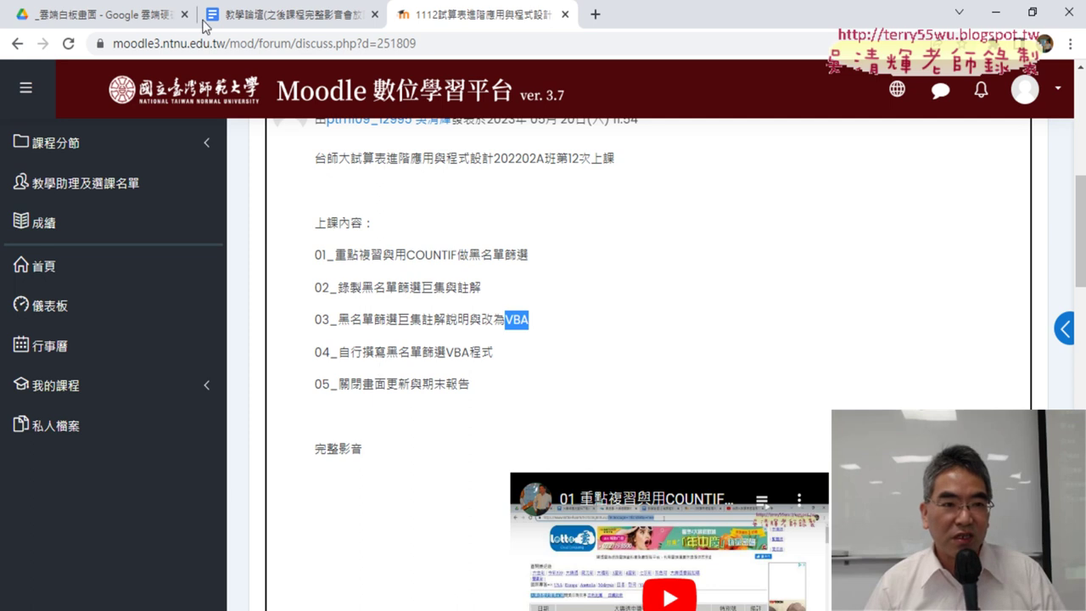
# Open 黑名單篩選程式碼.docx from the Drive folder 04_數學與統計函數
pyautogui.hotkey('ctrl', '1')
pyautogui.doubleClick(340, 340)
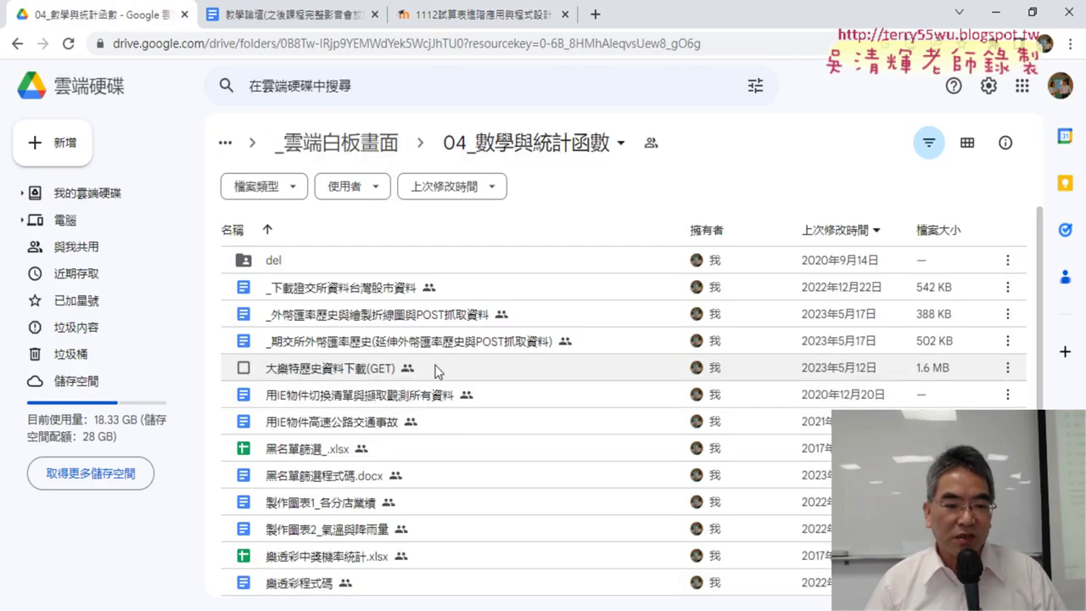
pyautogui.click(357, 485)
pyautogui.doubleClick(357, 485)
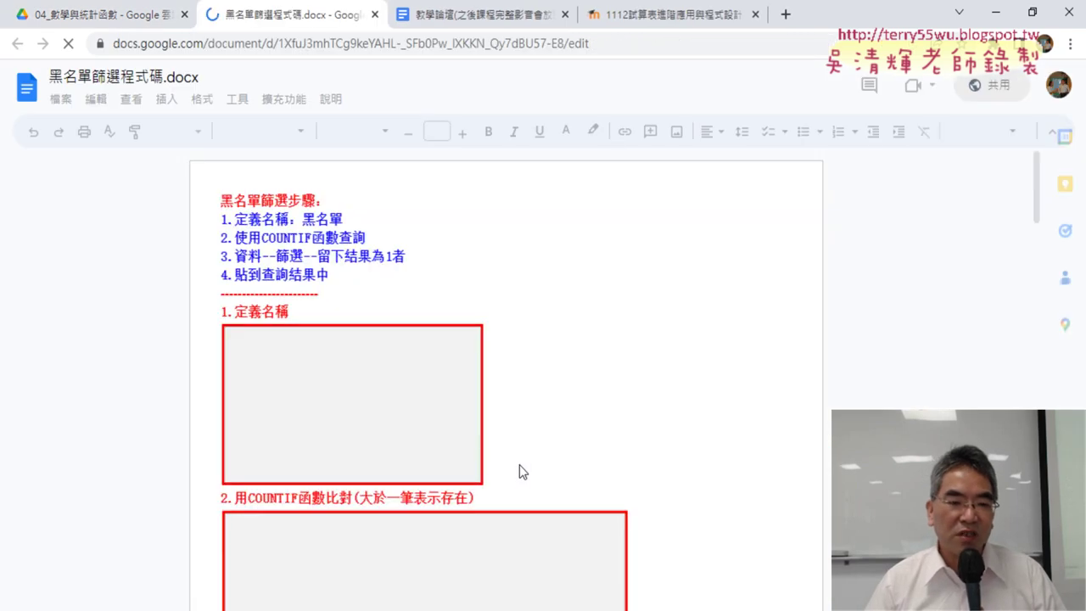
# Scroll to the 黑名單篩選巨集 code and highlight the comment 1.切到查詢名單工作表
pyautogui.scroll(-3, 763, 461)
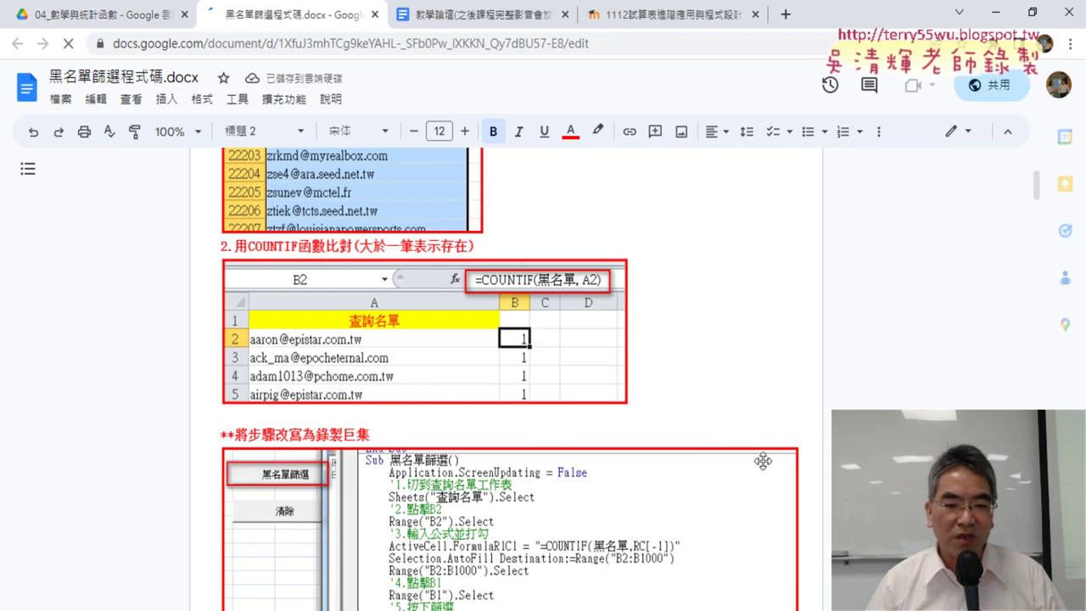
pyautogui.scroll(-3, 763, 461)
pyautogui.scroll(-1, 763, 461)
pyautogui.scroll(-4, 475, 395)
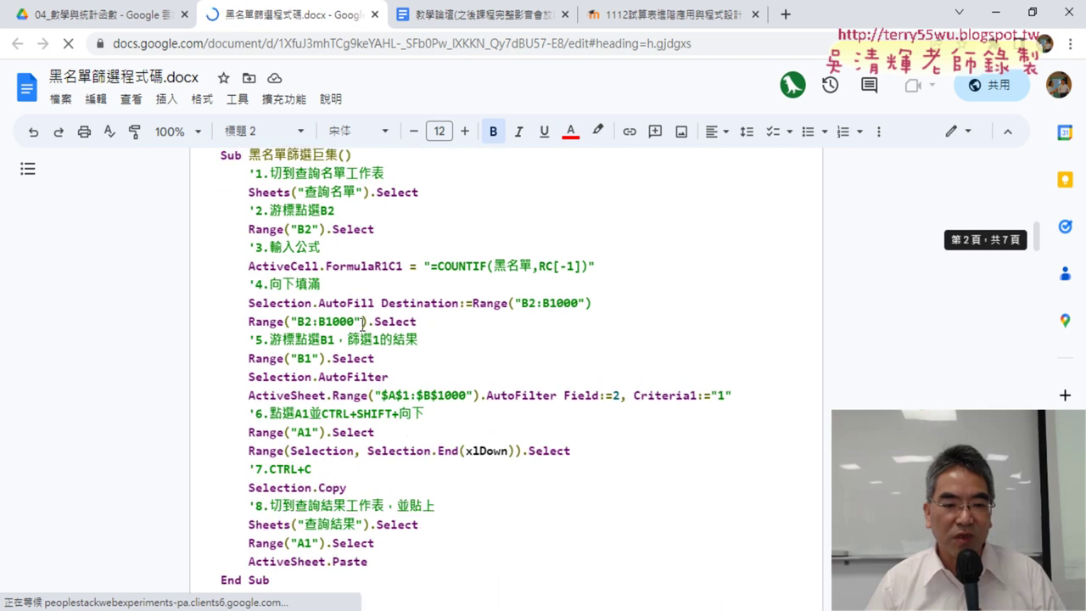
pyautogui.click(298, 174)
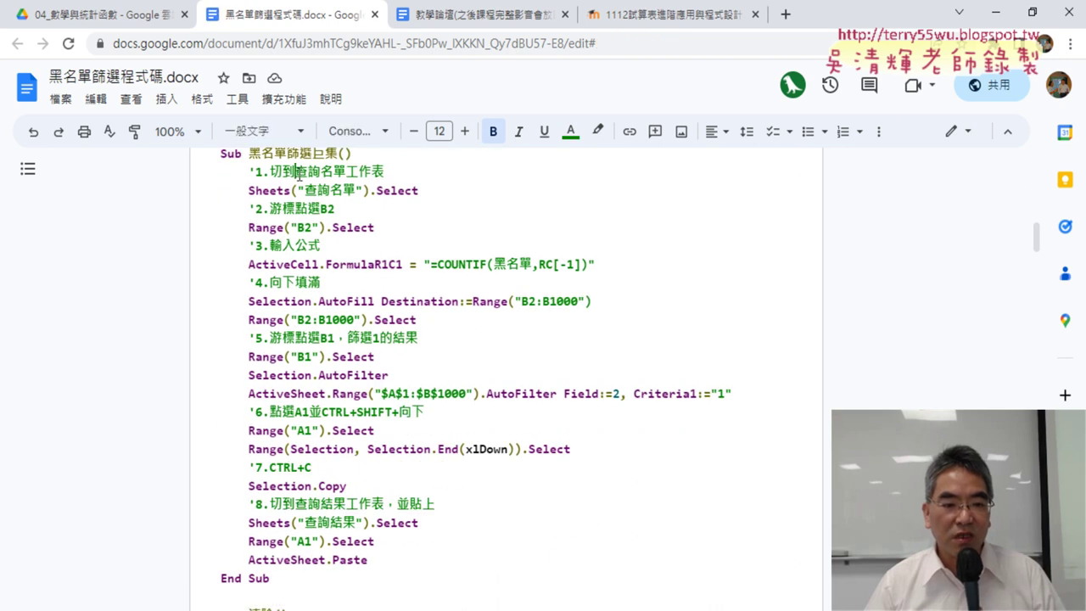
pyautogui.moveTo(384, 172); pyautogui.dragTo(249, 174)
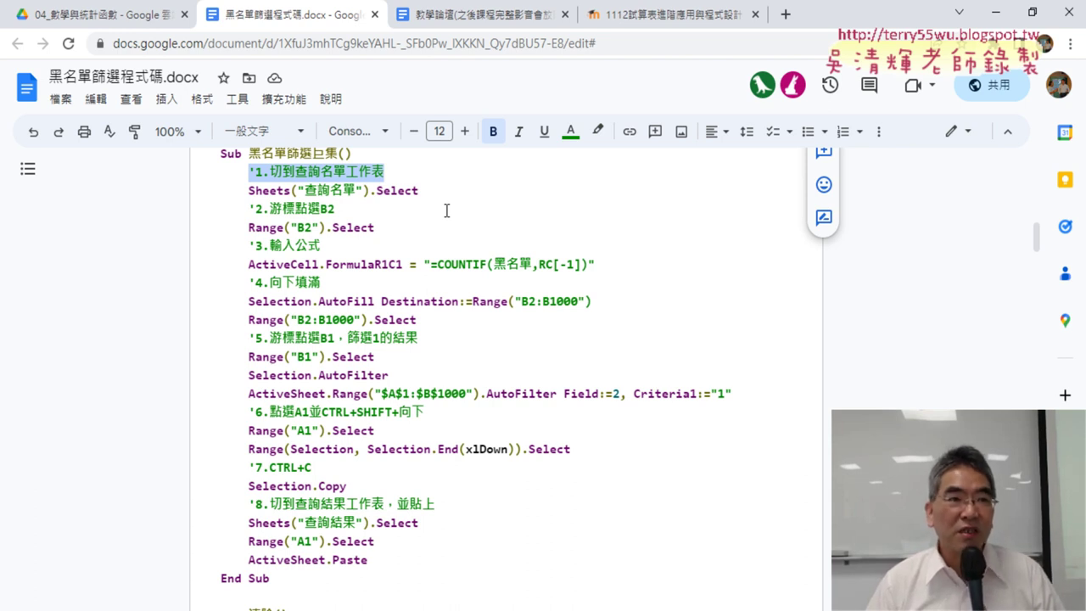
pyautogui.doubleClick(389, 192)
pyautogui.moveTo(389, 192); pyautogui.dragTo(247, 192)
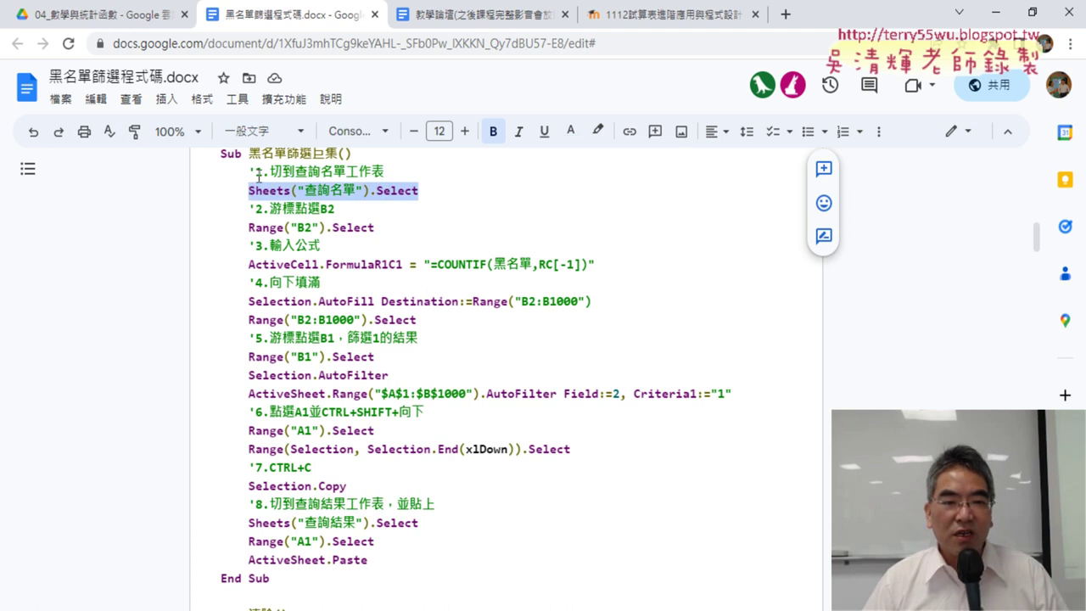
pyautogui.click(279, 172)
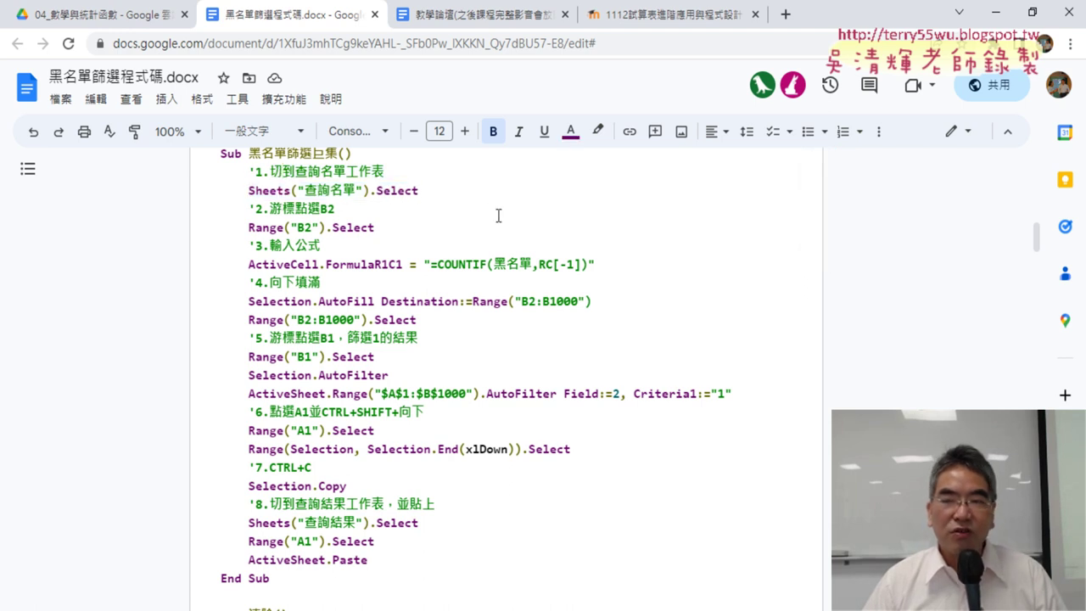
pyautogui.press('Down')
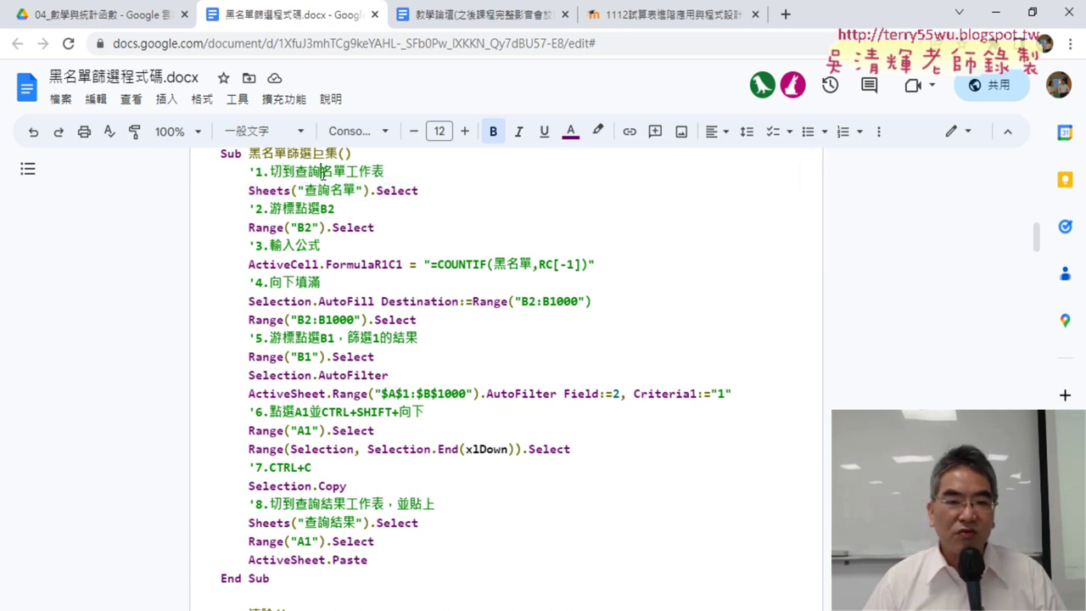
pyautogui.moveTo(420, 191); pyautogui.dragTo(251, 190)
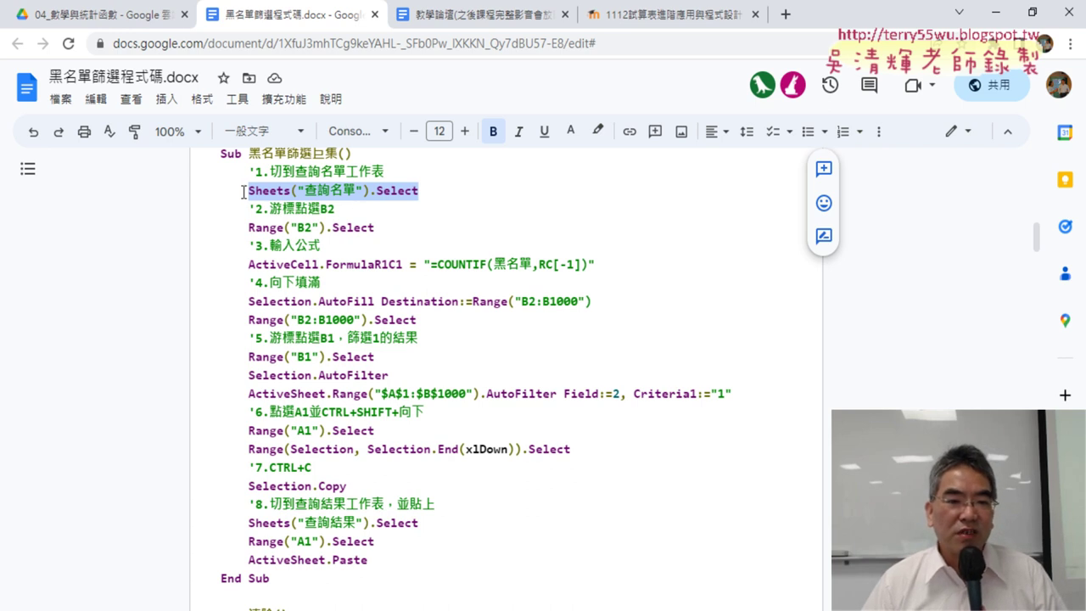
pyautogui.moveTo(244, 192); pyautogui.dragTo(369, 190)
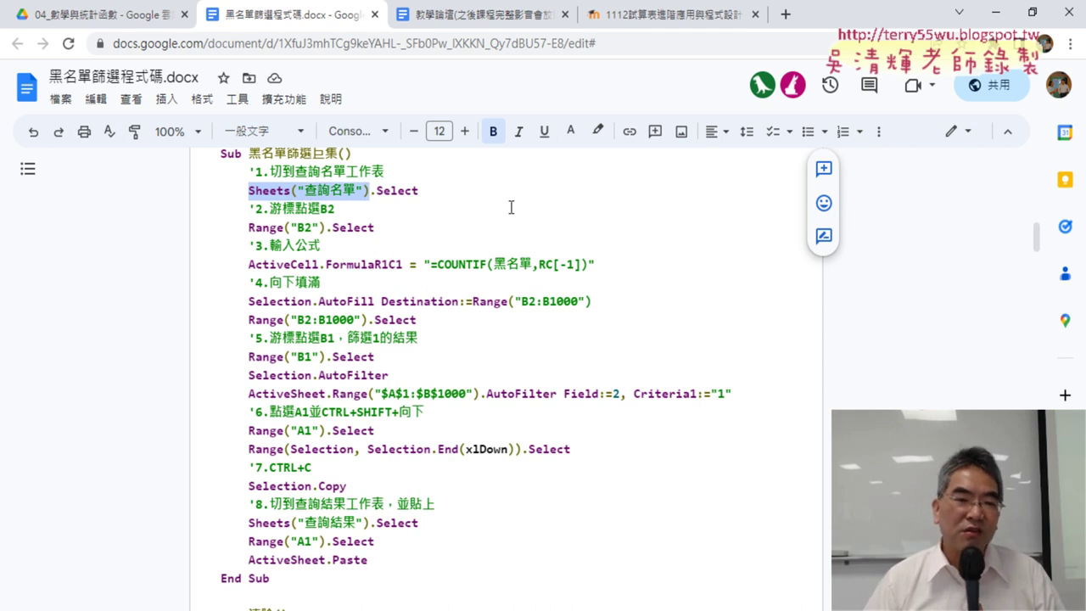
pyautogui.click(436, 195)
pyautogui.moveTo(436, 195); pyautogui.dragTo(374, 191)
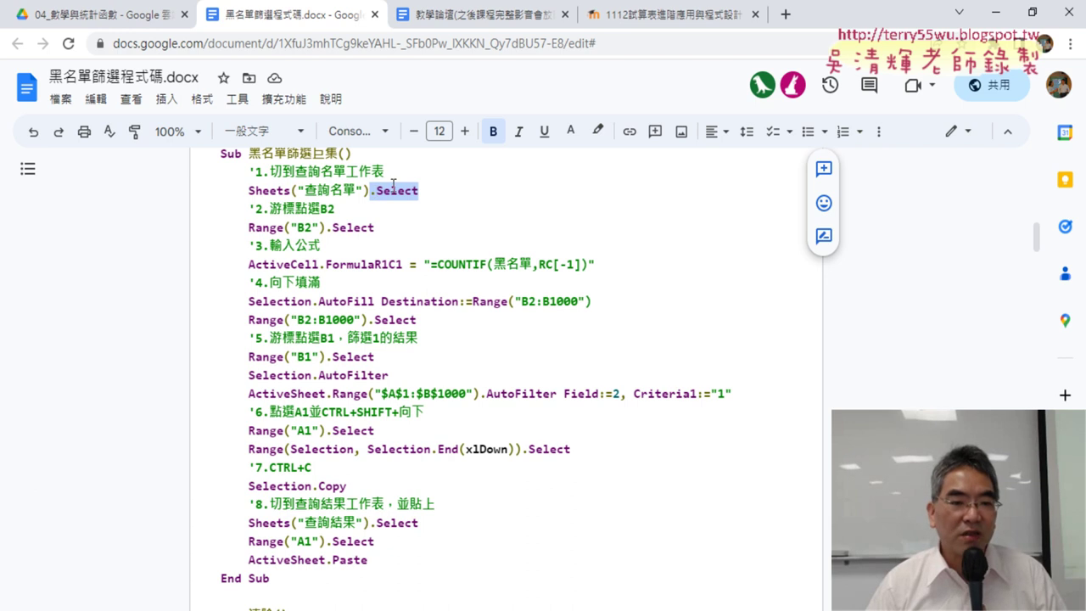
pyautogui.moveTo(243, 228); pyautogui.dragTo(328, 225)
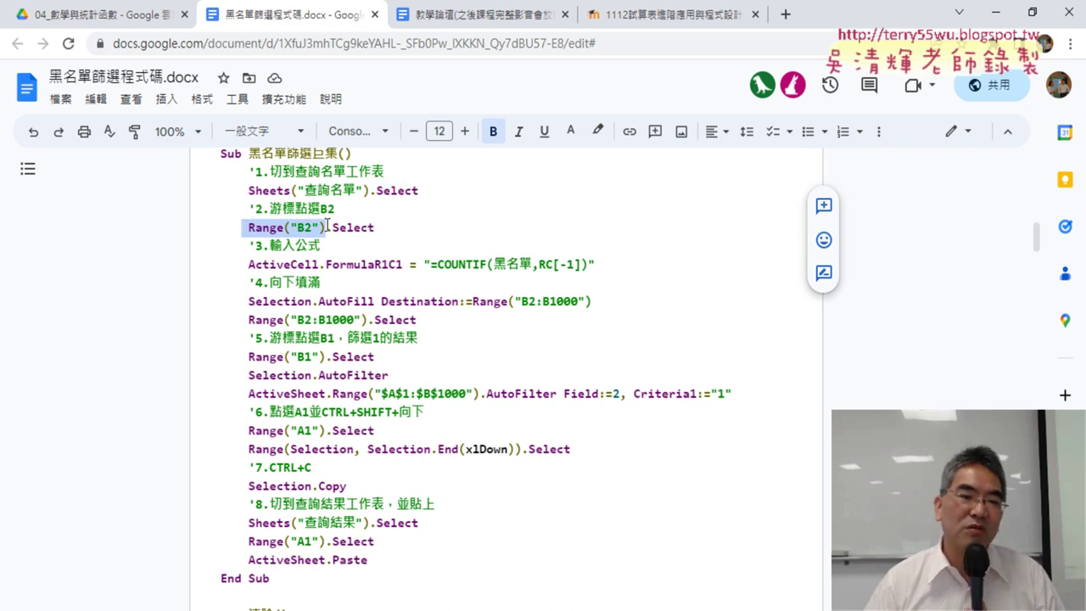
pyautogui.moveTo(374, 227); pyautogui.dragTo(326, 228)
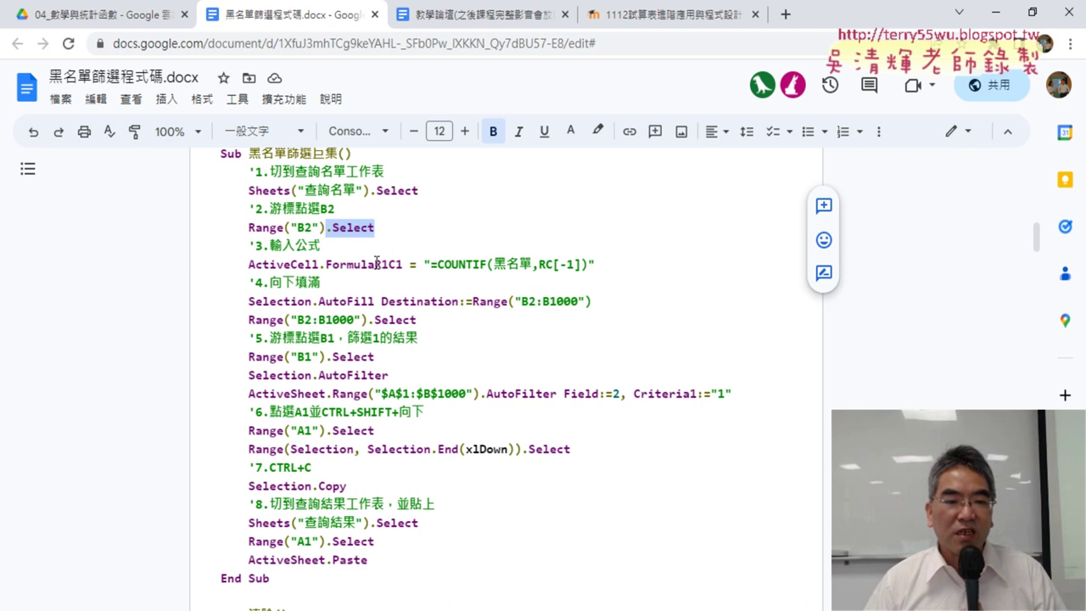
pyautogui.click(377, 263)
pyautogui.moveTo(325, 264); pyautogui.dragTo(377, 264)
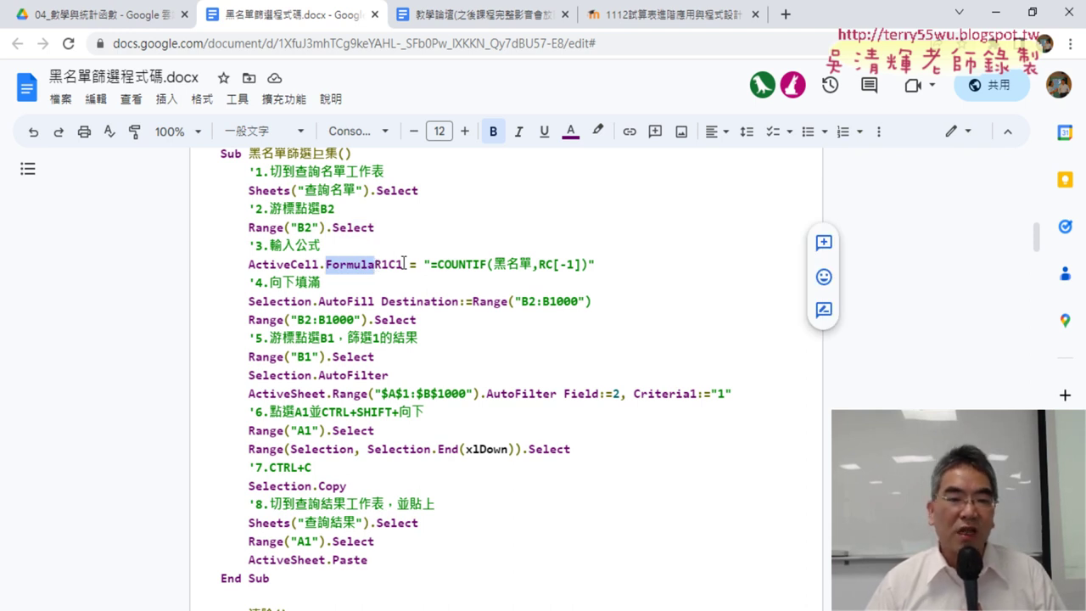
pyautogui.moveTo(403, 263); pyautogui.dragTo(374, 264)
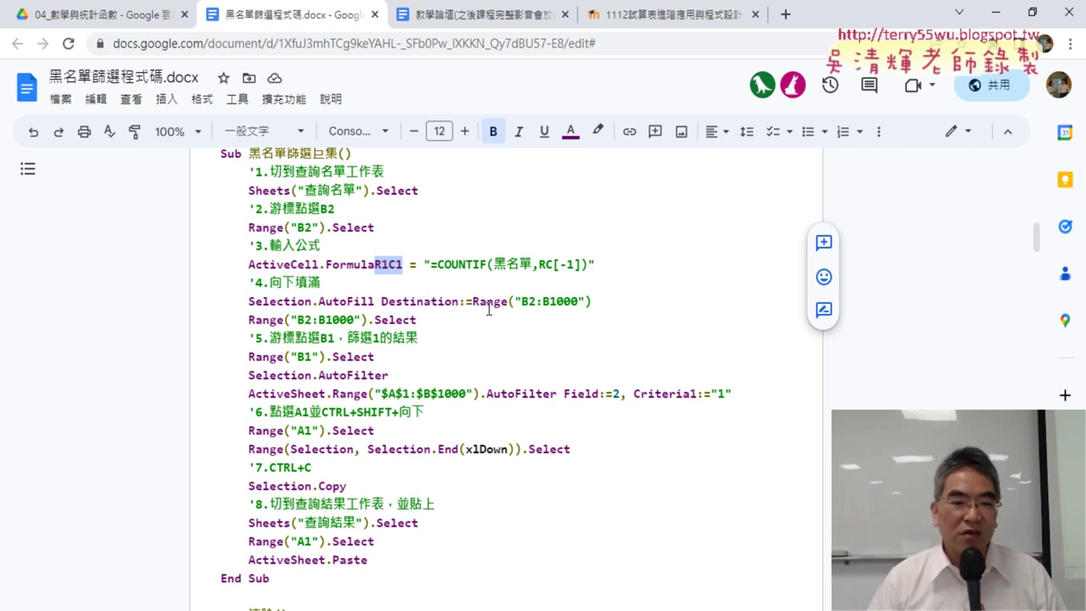
pyautogui.scroll(-1, 462, 483)
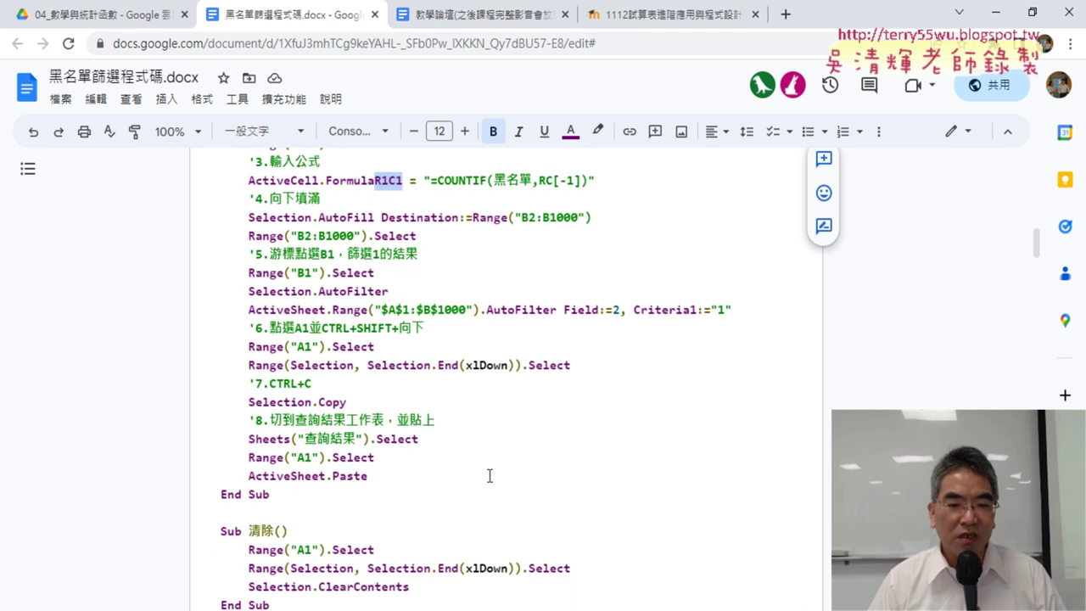
pyautogui.moveTo(347, 402); pyautogui.dragTo(318, 402)
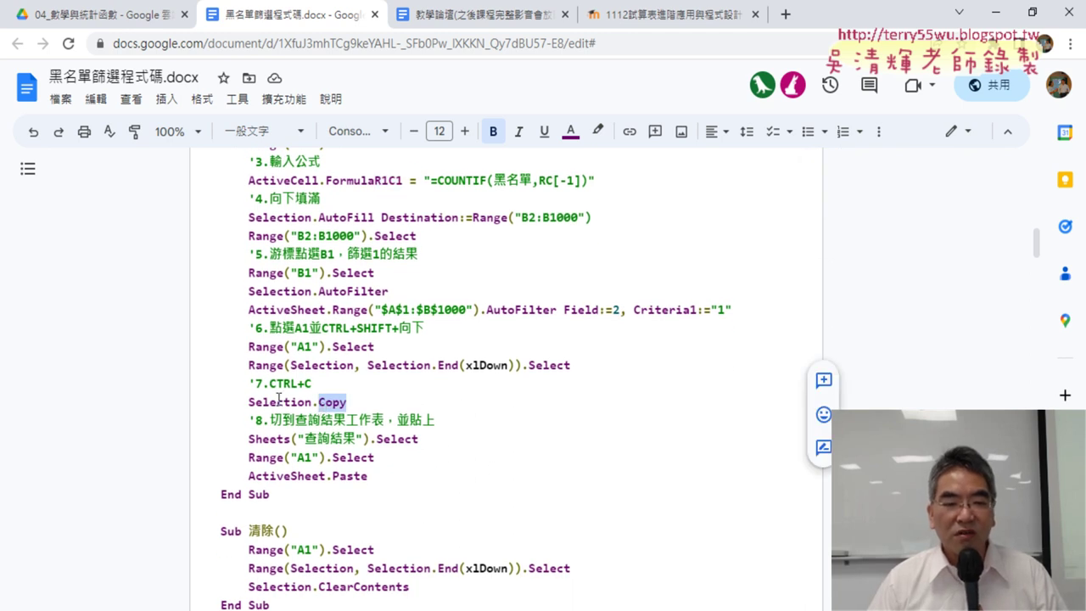
pyautogui.moveTo(371, 476); pyautogui.dragTo(319, 476)
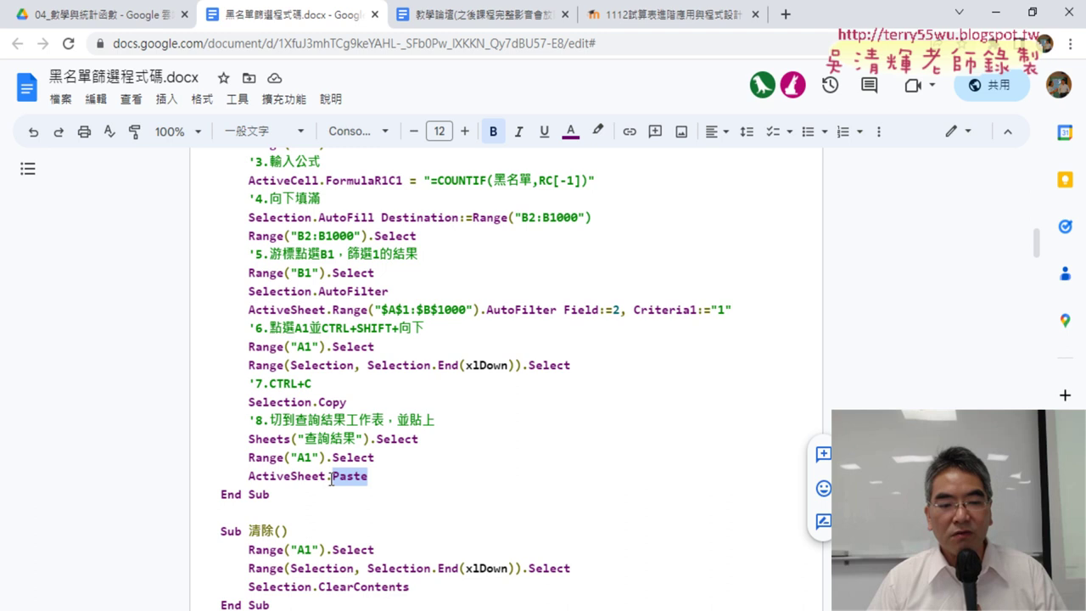
pyautogui.scroll(-1, 428, 470)
# In the 完整程式碼 section, briefly highlight the Range("A1") paste destination
pyautogui.scroll(-3, 467, 470)
pyautogui.scroll(-4, 467, 469)
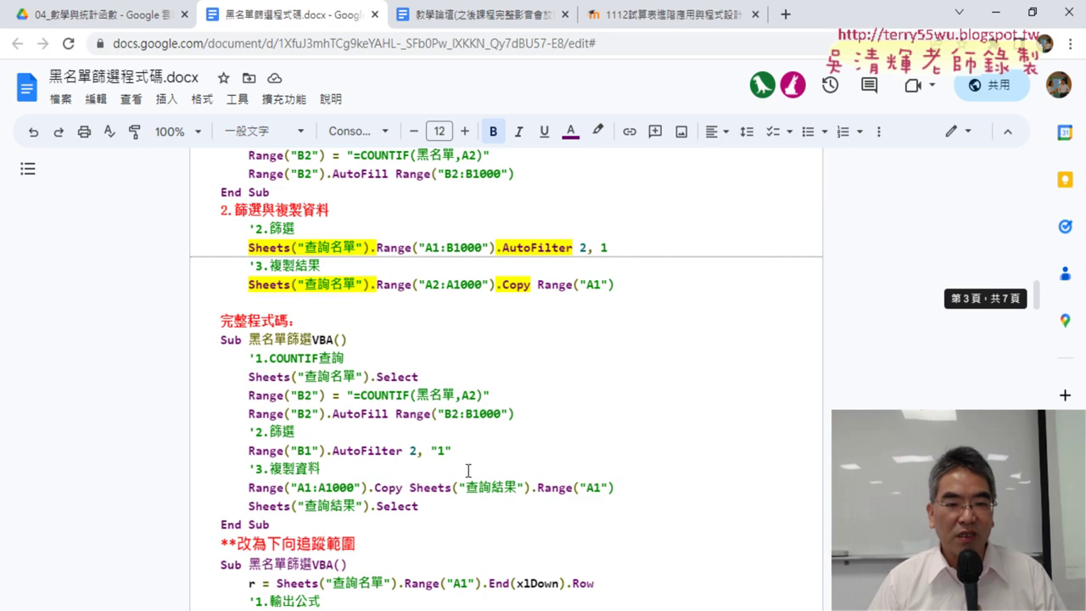
pyautogui.moveTo(620, 284); pyautogui.dragTo(538, 284)
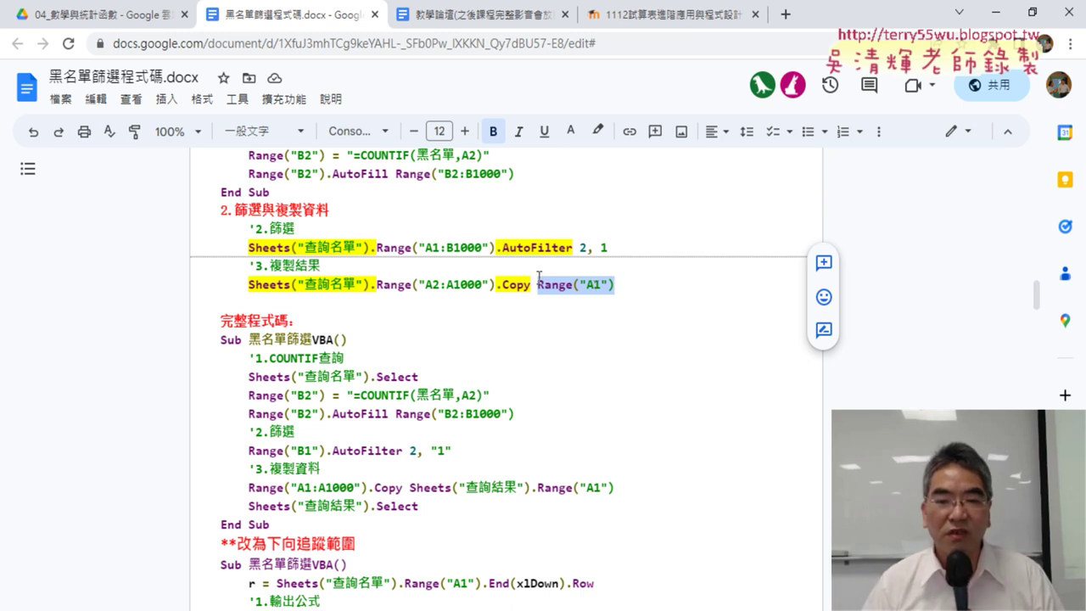
pyautogui.click(537, 246)
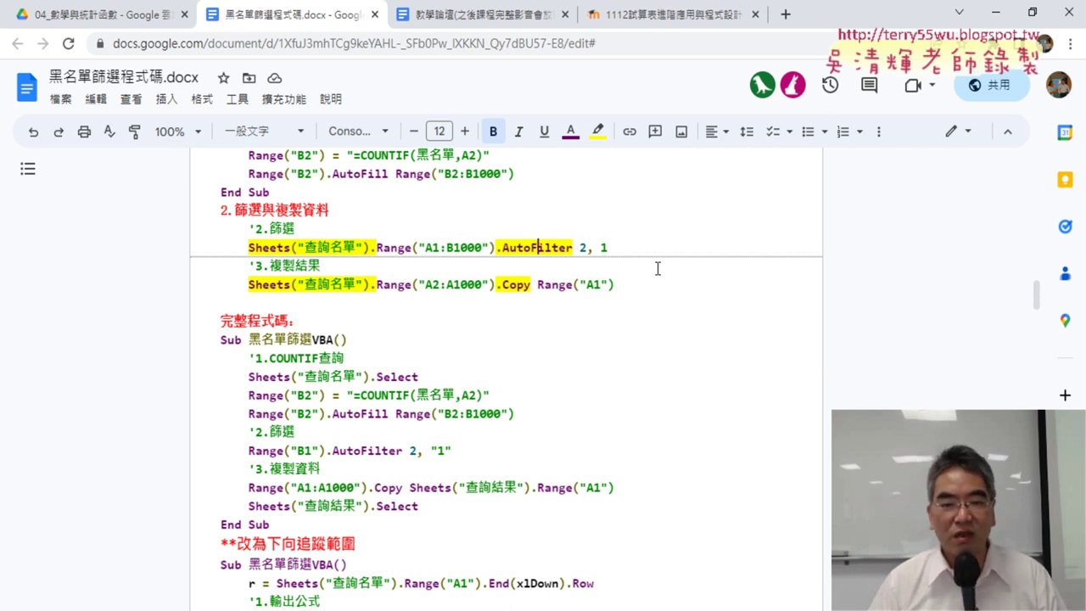
pyautogui.click(664, 12)
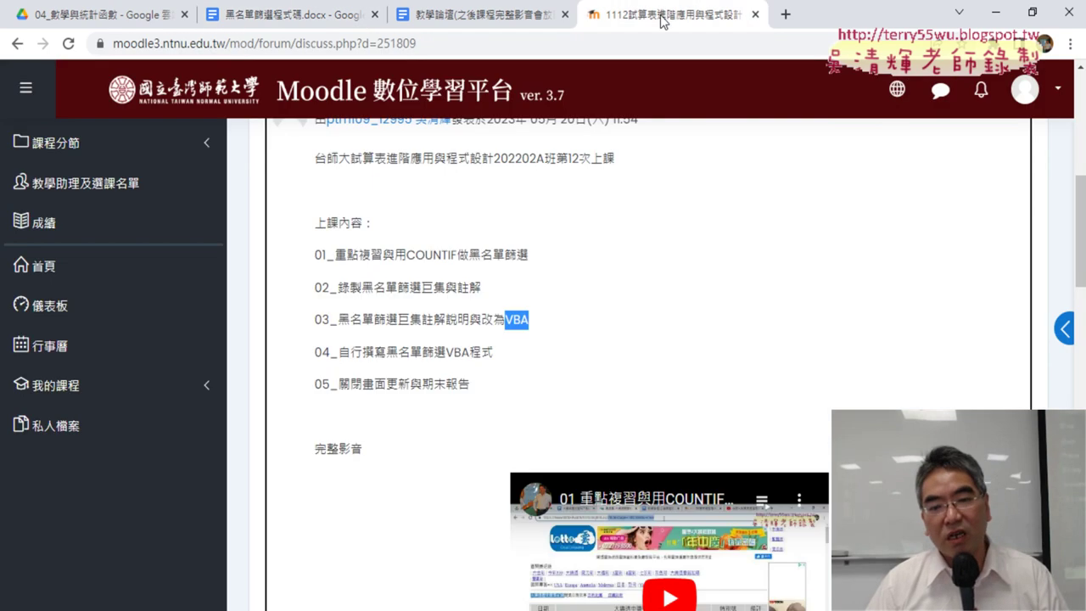
pyautogui.scroll(-2, 666, 415)
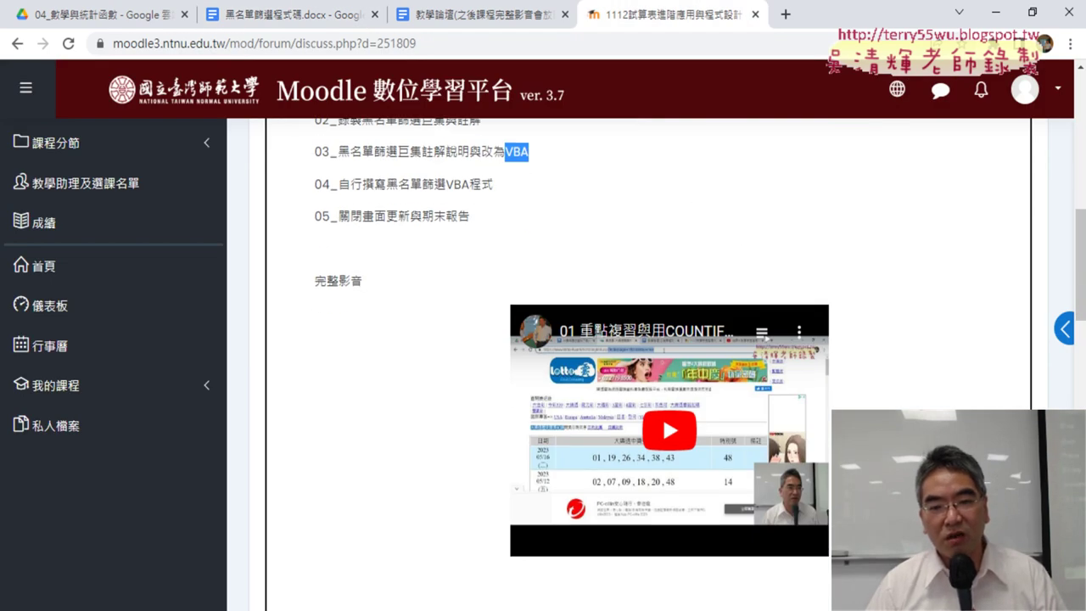
pyautogui.click(292, 15)
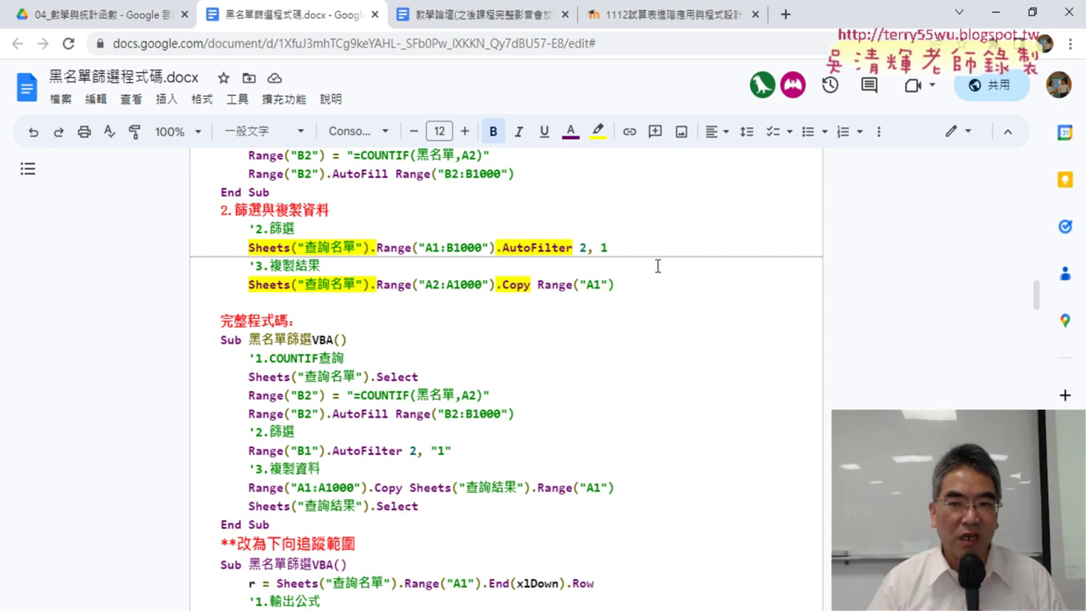
pyautogui.click(666, 25)
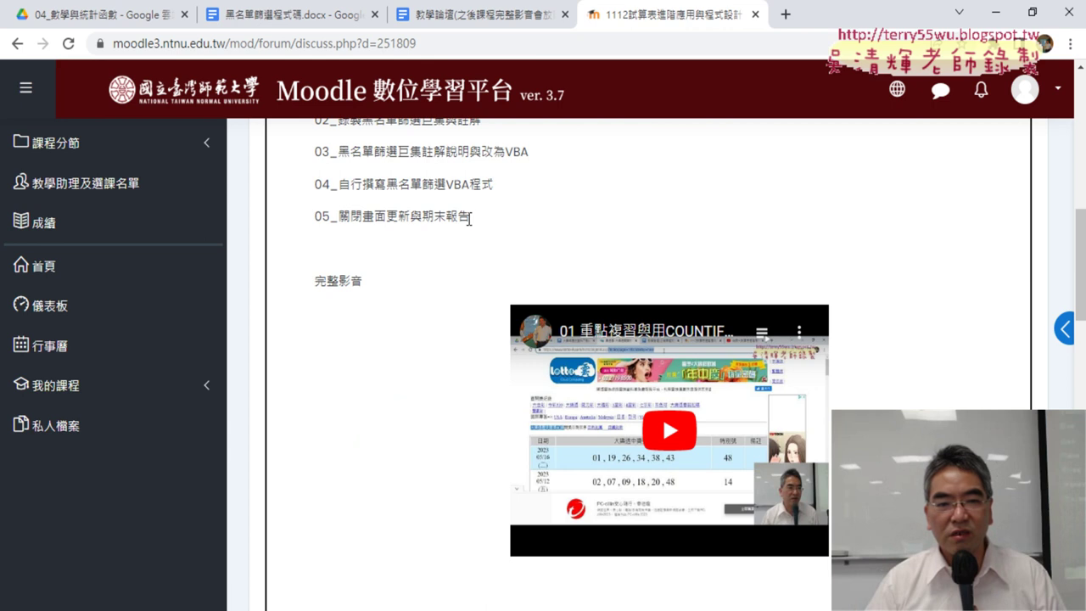
# Highlight 期末報告 and 關閉畫面更新 in topic 05, then go to the Drive tab
pyautogui.moveTo(477, 218); pyautogui.dragTo(421, 223)
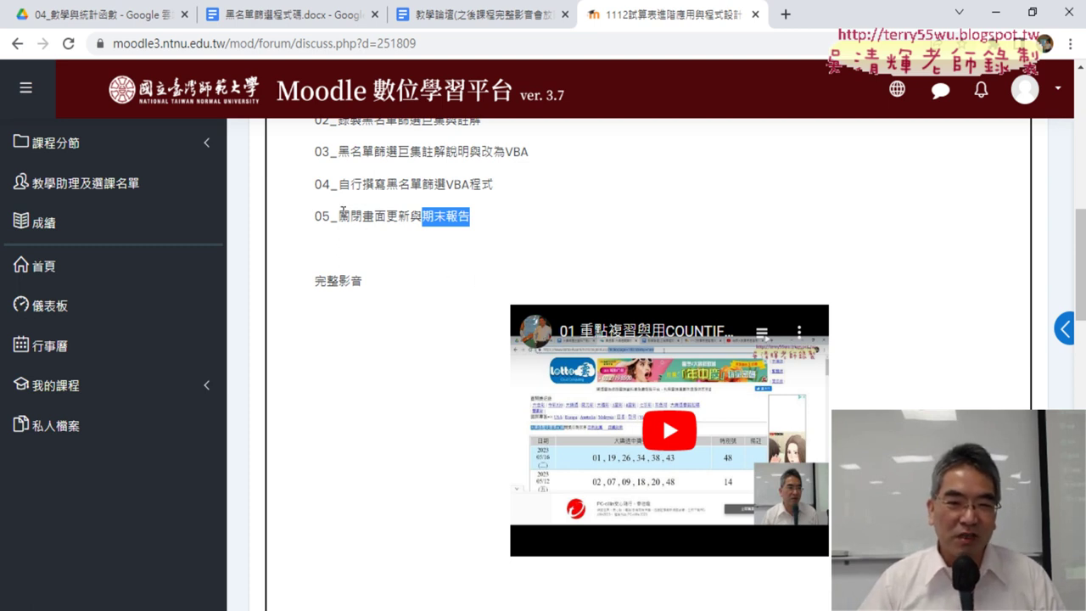
pyautogui.moveTo(339, 217); pyautogui.dragTo(410, 218)
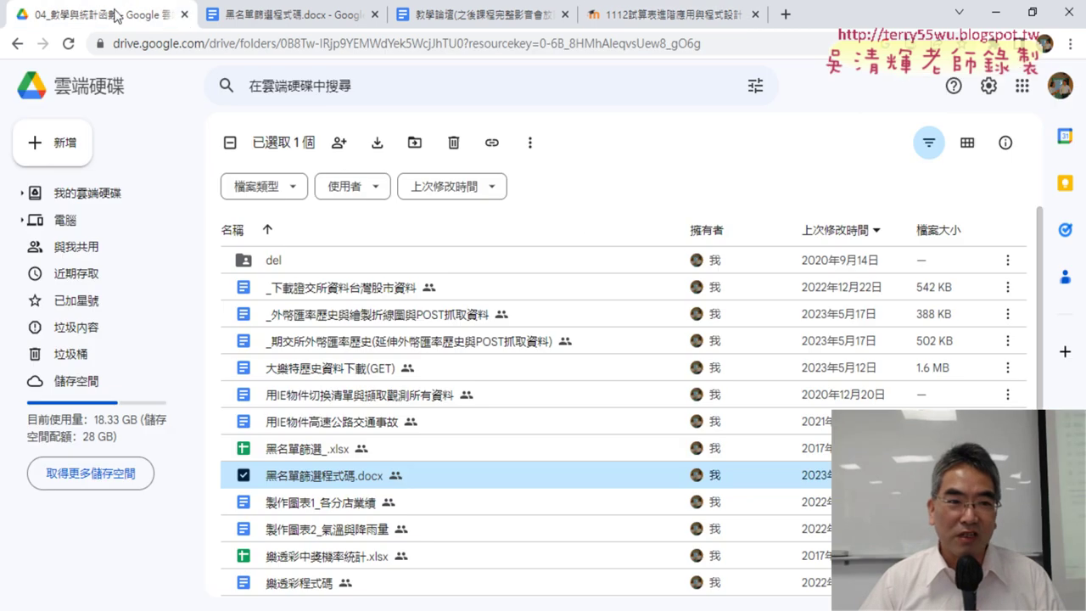
pyautogui.click(102, 14)
# Revisit the 黑名單篩選程式碼 code document, then return to the Drive folder tab
pyautogui.click(265, 12)
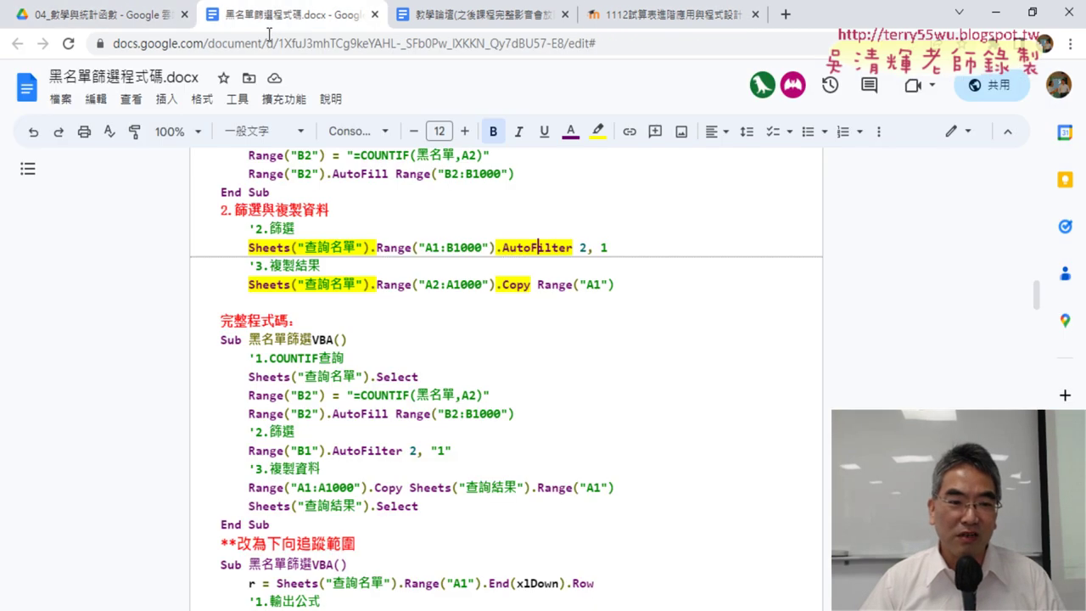
pyautogui.scroll(-2, 361, 305)
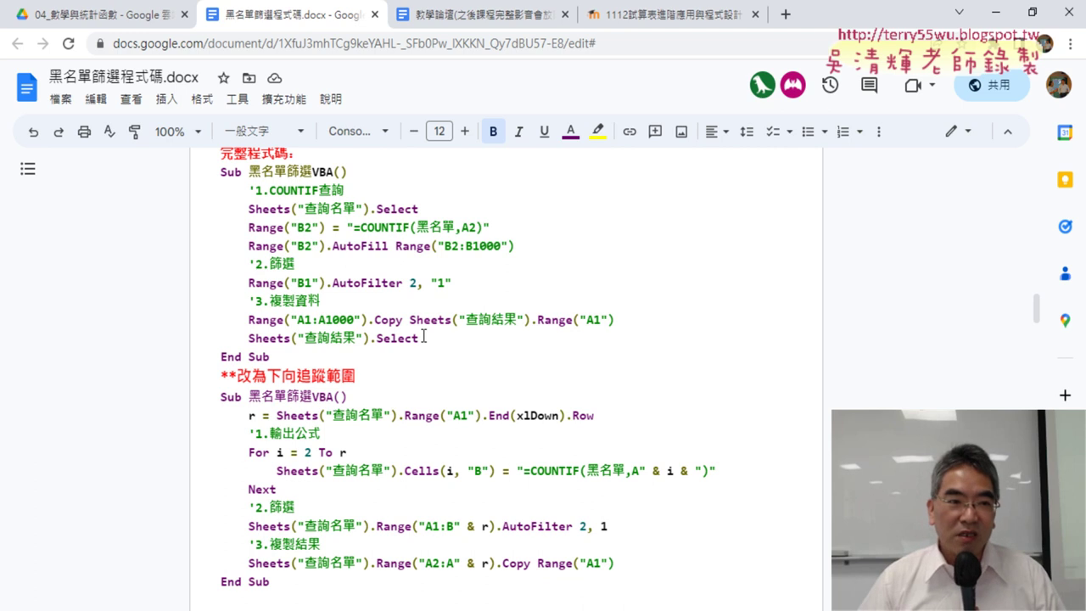
pyautogui.click(94, 15)
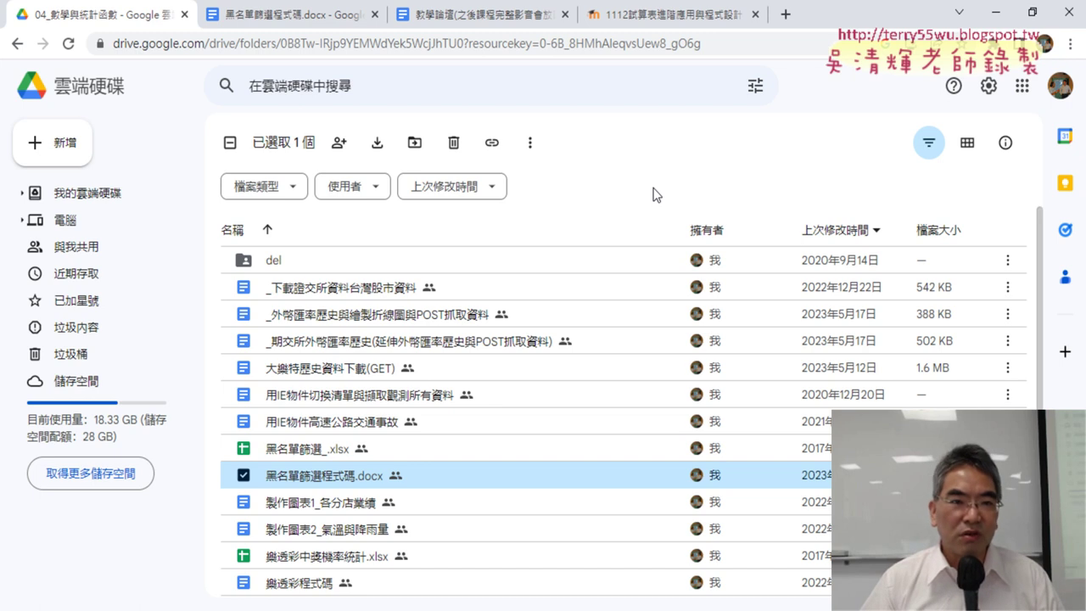
# Go up two Drive folders and open the teaching forum document
pyautogui.click(17, 44)
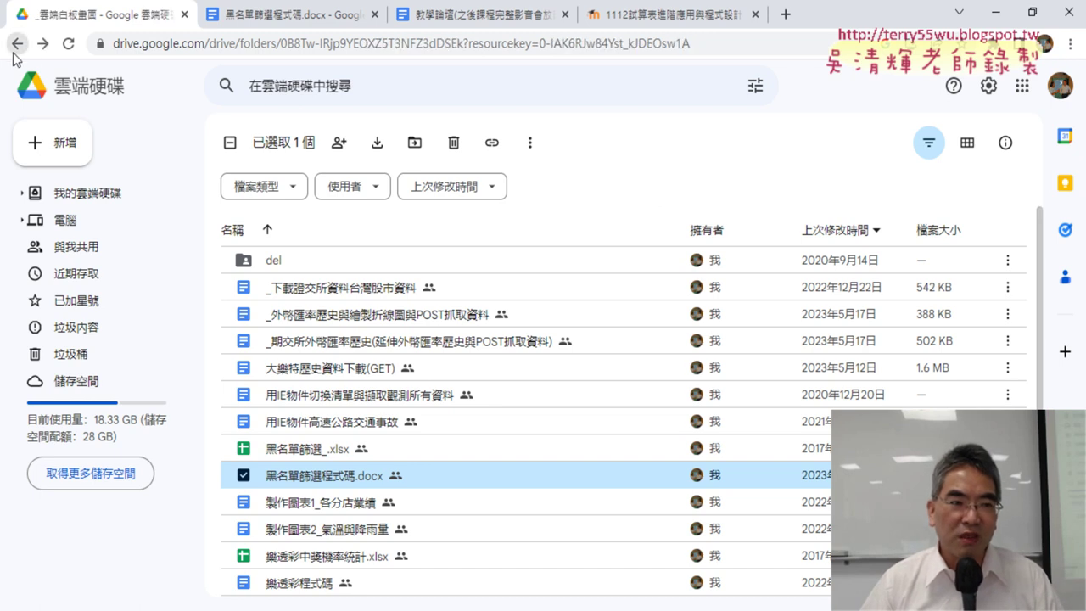
pyautogui.click(17, 43)
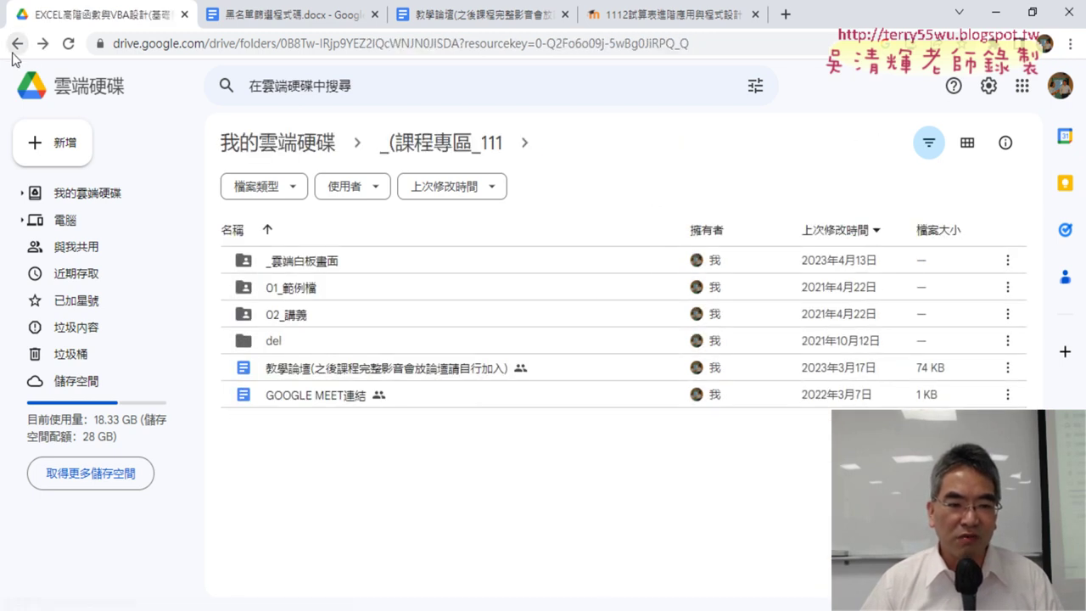
pyautogui.doubleClick(314, 373)
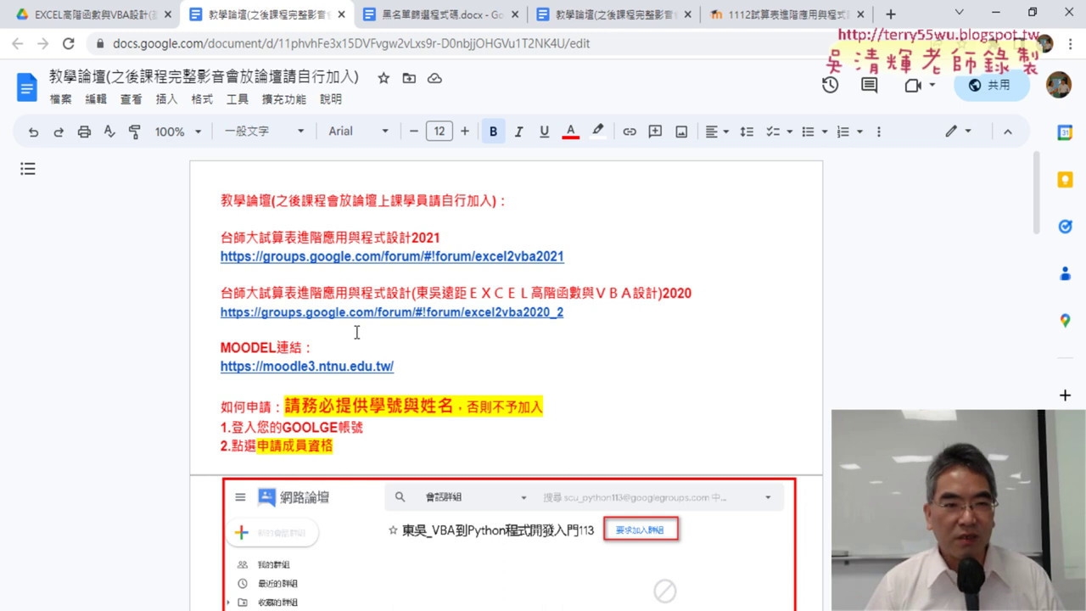
# Via _雲端白板畫面 > 04_數學與統計函數, open the 期交所外幣匯率歷史 document in a new tab
pyautogui.click(111, 17)
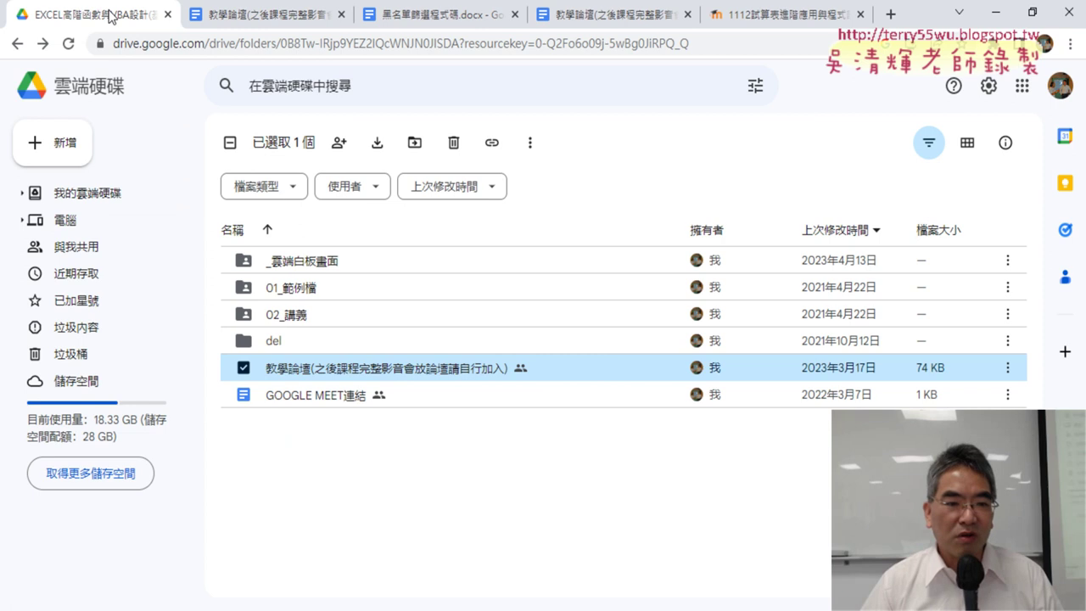
pyautogui.doubleClick(327, 270)
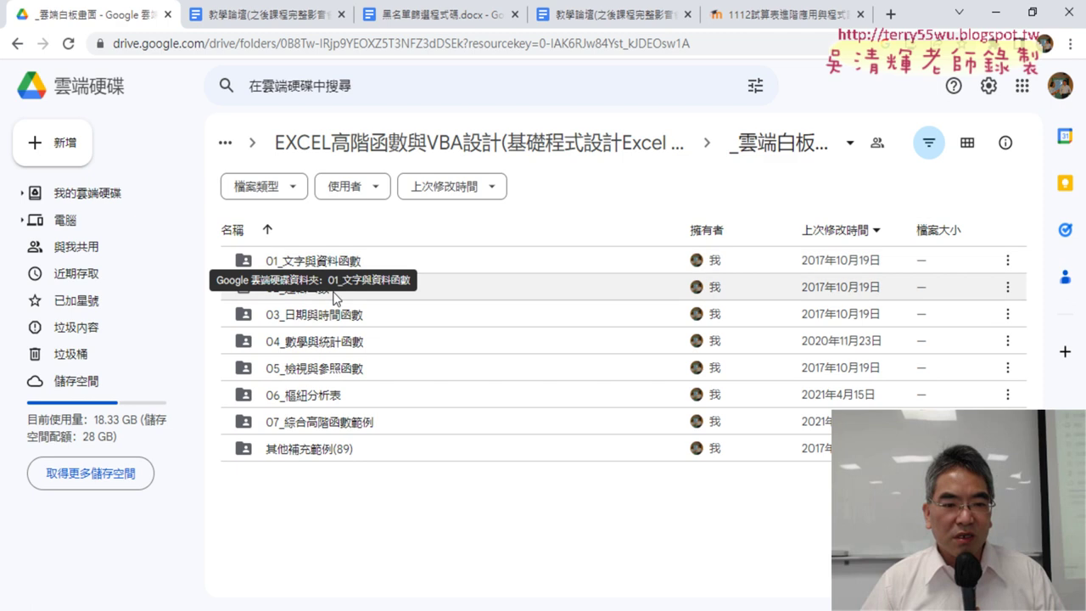
pyautogui.click(341, 349)
pyautogui.doubleClick(341, 349)
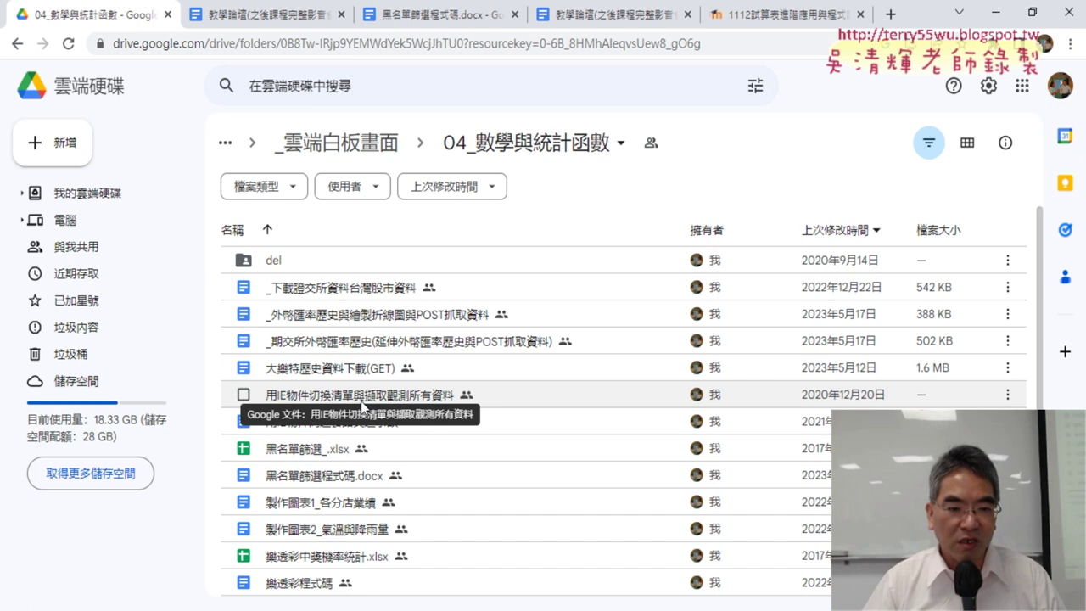
pyautogui.click(382, 317)
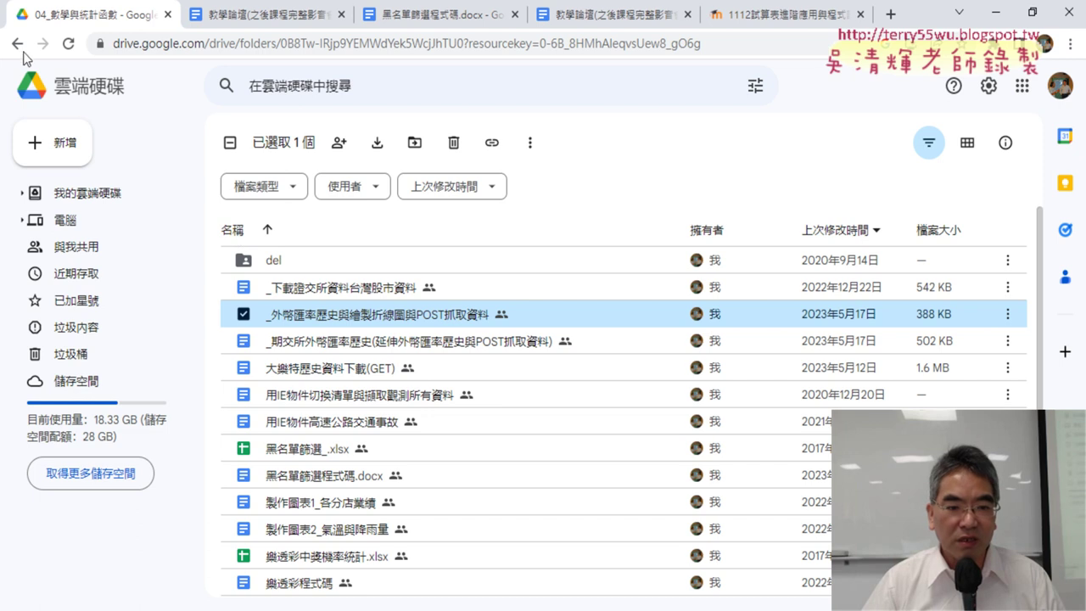
pyautogui.click(374, 346)
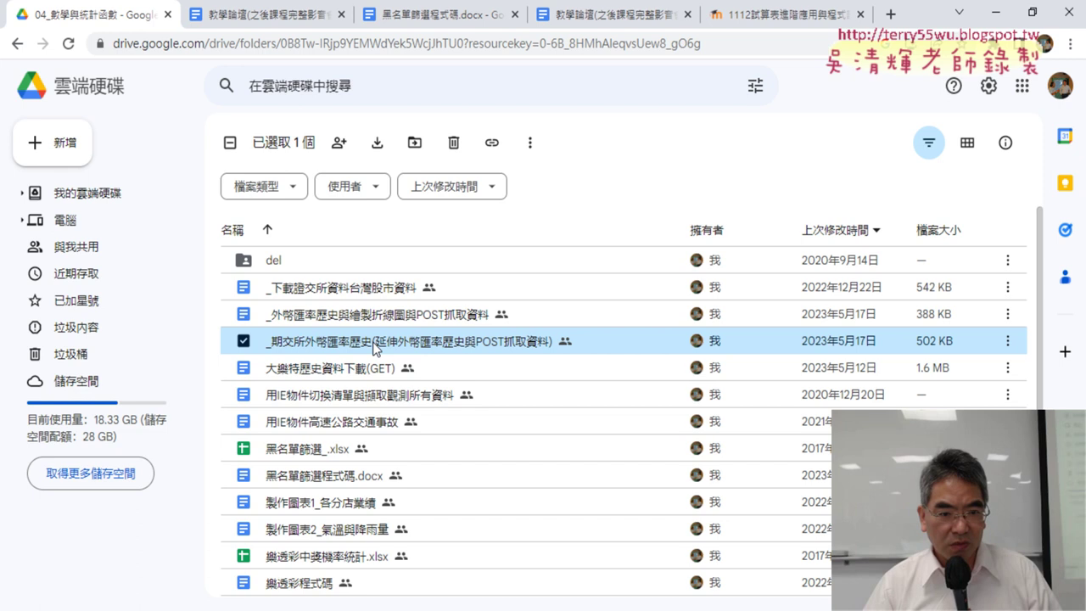
pyautogui.doubleClick(374, 341)
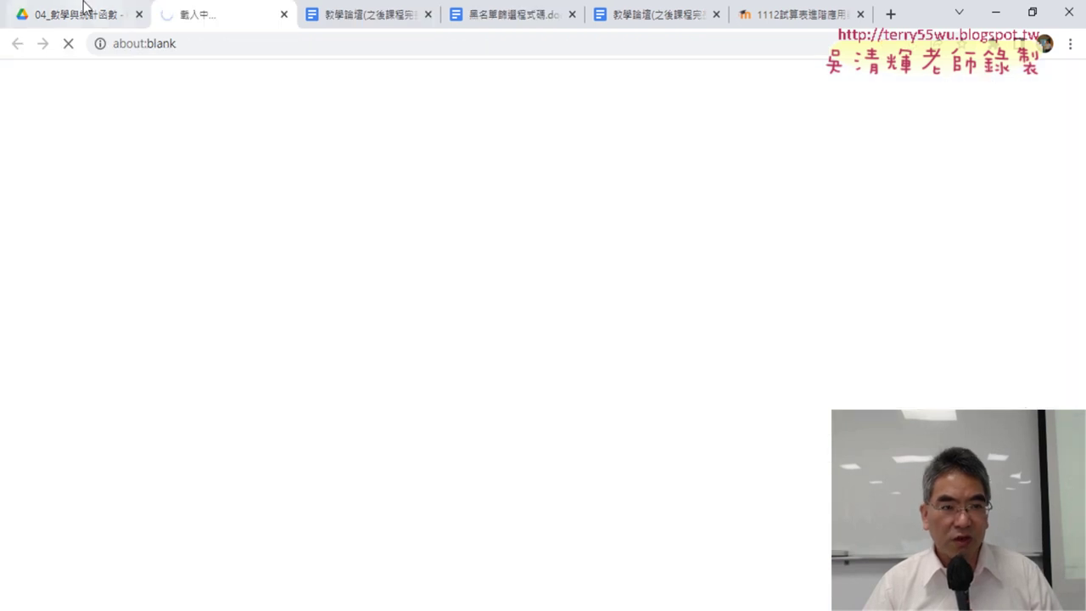
# Open the 外幣匯率歷史與繪製折線圖 lesson document from the Drive file list
pyautogui.hotkey('ctrl', '1')
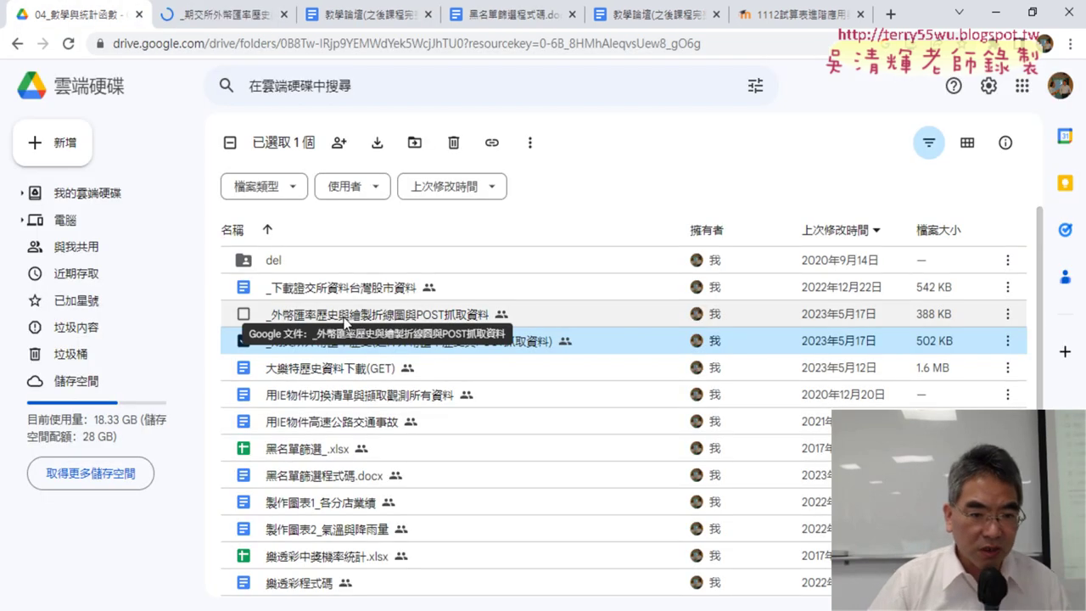
pyautogui.doubleClick(324, 319)
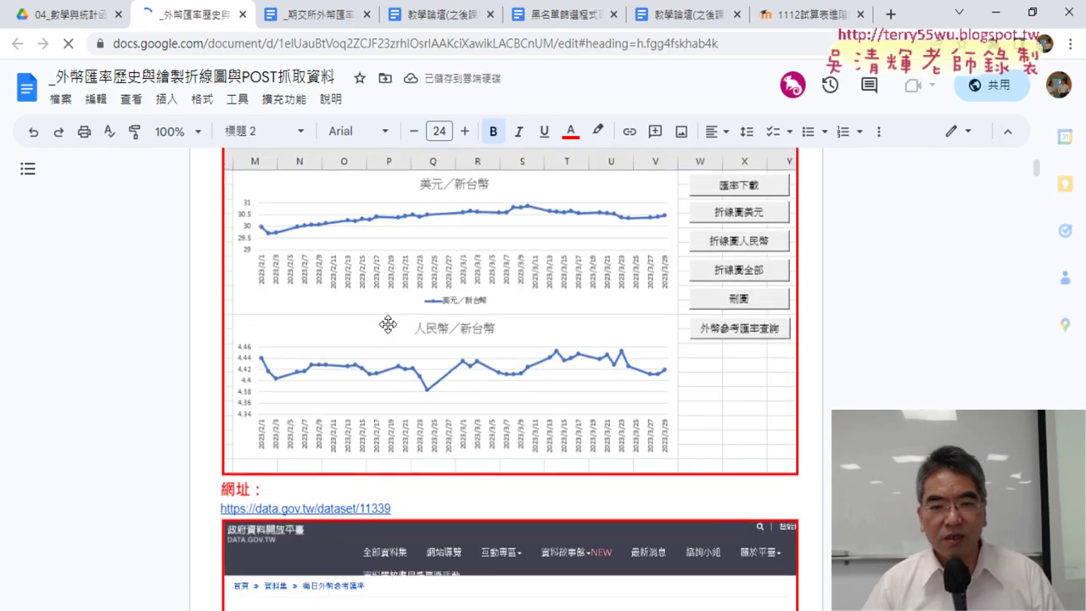
pyautogui.scroll(3, 390, 327)
pyautogui.scroll(-3, 395, 337)
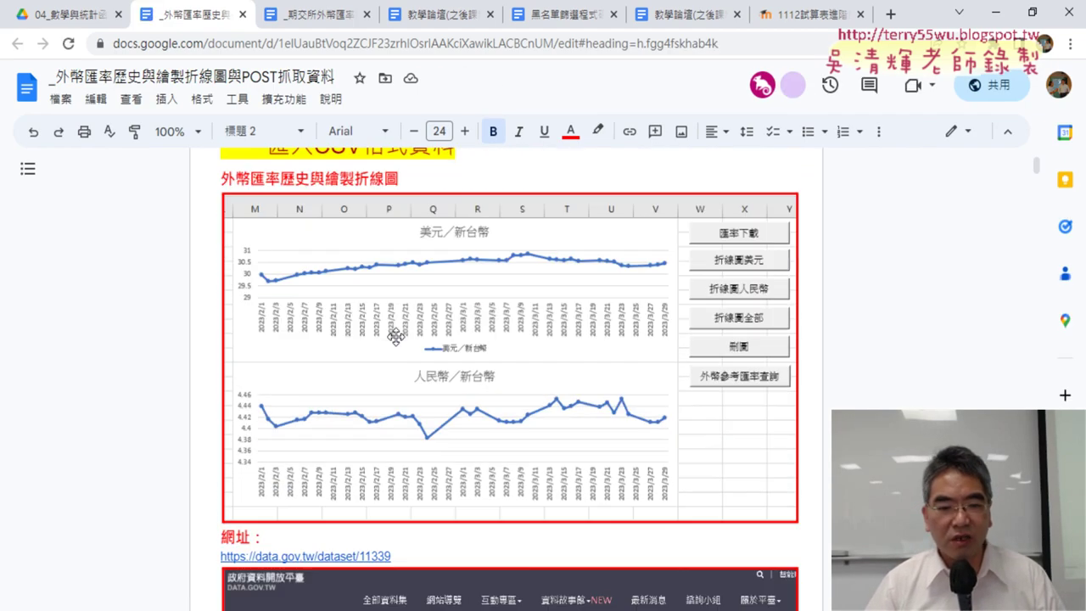
pyautogui.scroll(1, 395, 337)
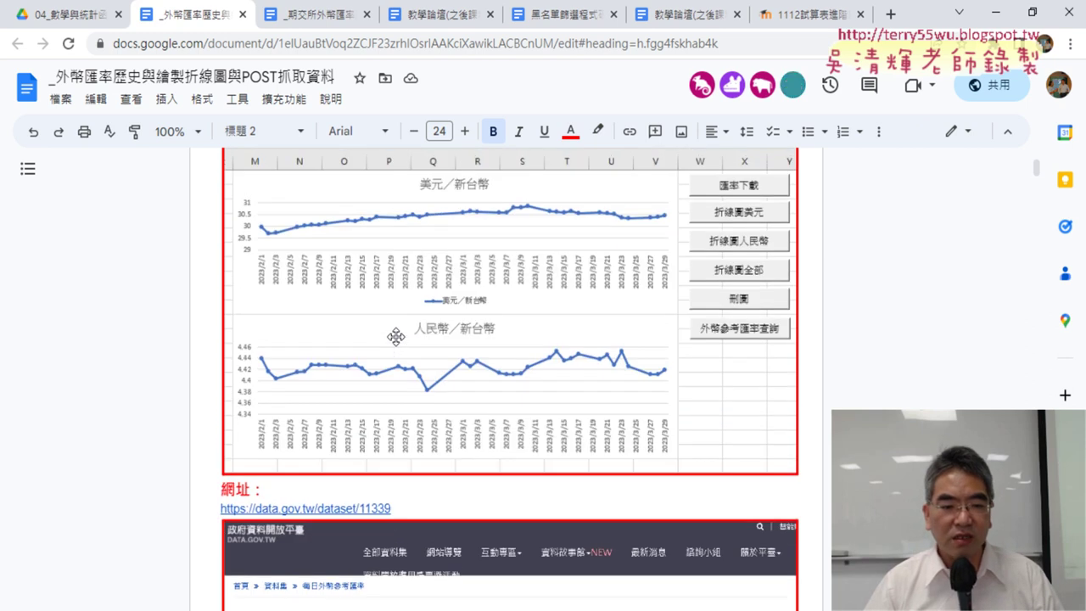
# Follow the lesson's 網址 link to the data.gov.tw dataset 11339 page
pyautogui.click(347, 508)
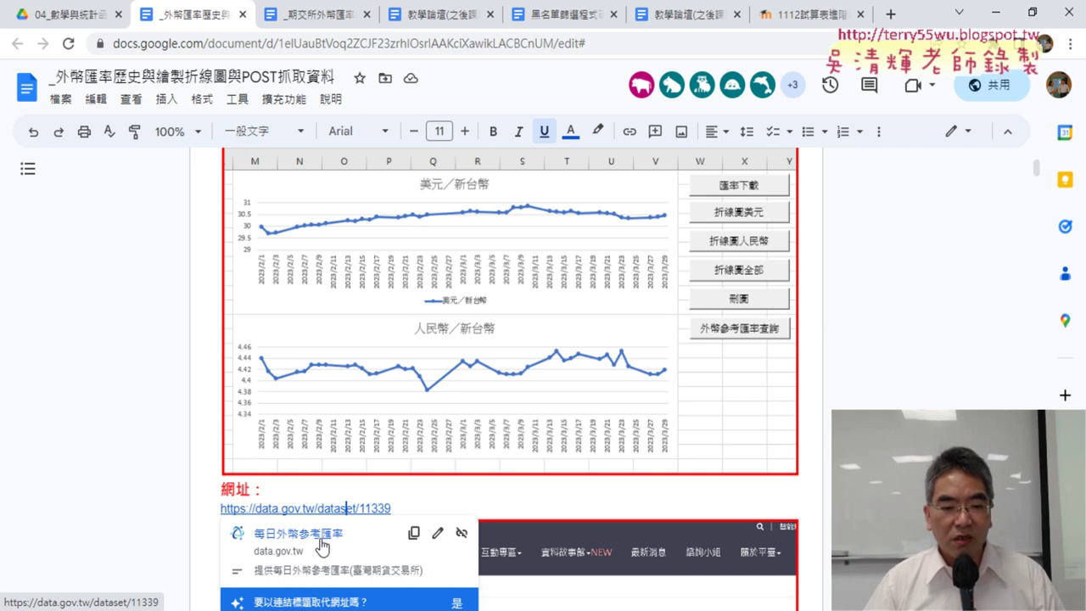
pyautogui.click(324, 540)
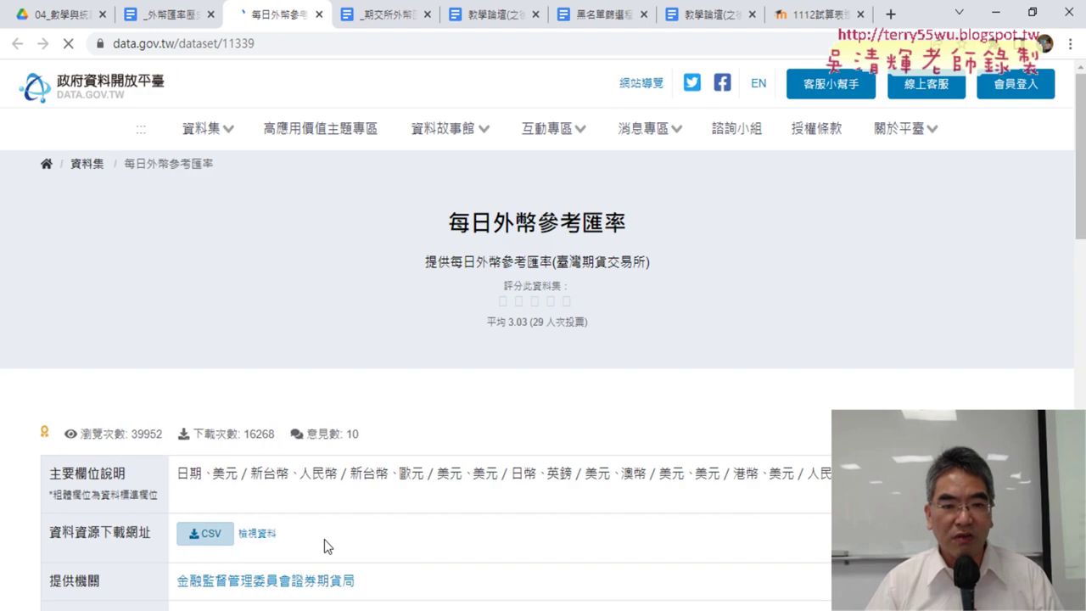
pyautogui.scroll(-2, 421, 521)
pyautogui.scroll(-1, 415, 500)
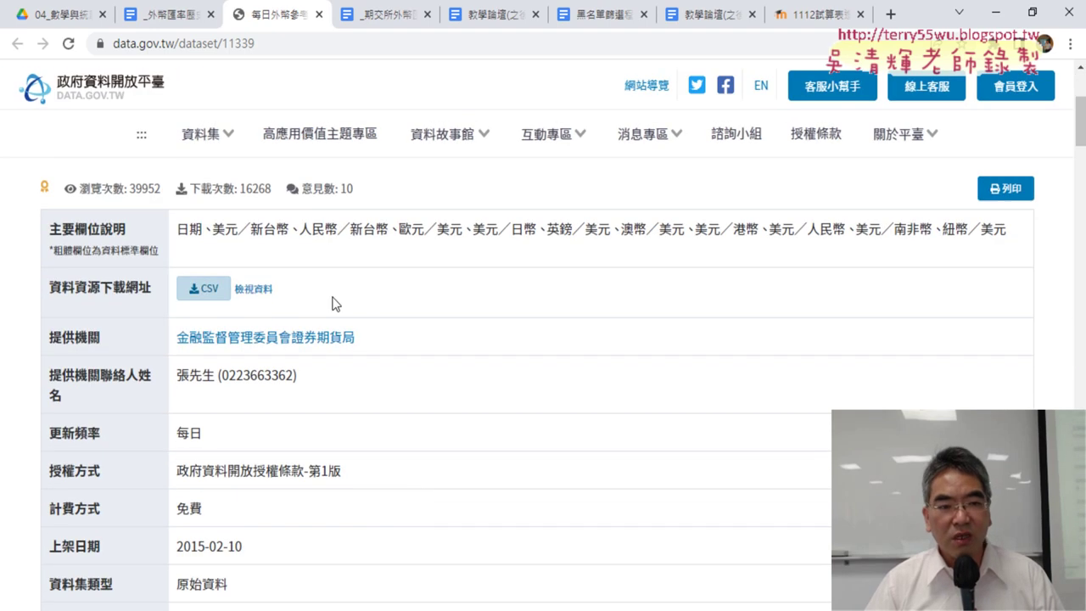
# Highlight the main data fields, open 檢視資料, and point out the BIG5 encoding and download URL
pyautogui.moveTo(177, 229); pyautogui.dragTo(1030, 235)
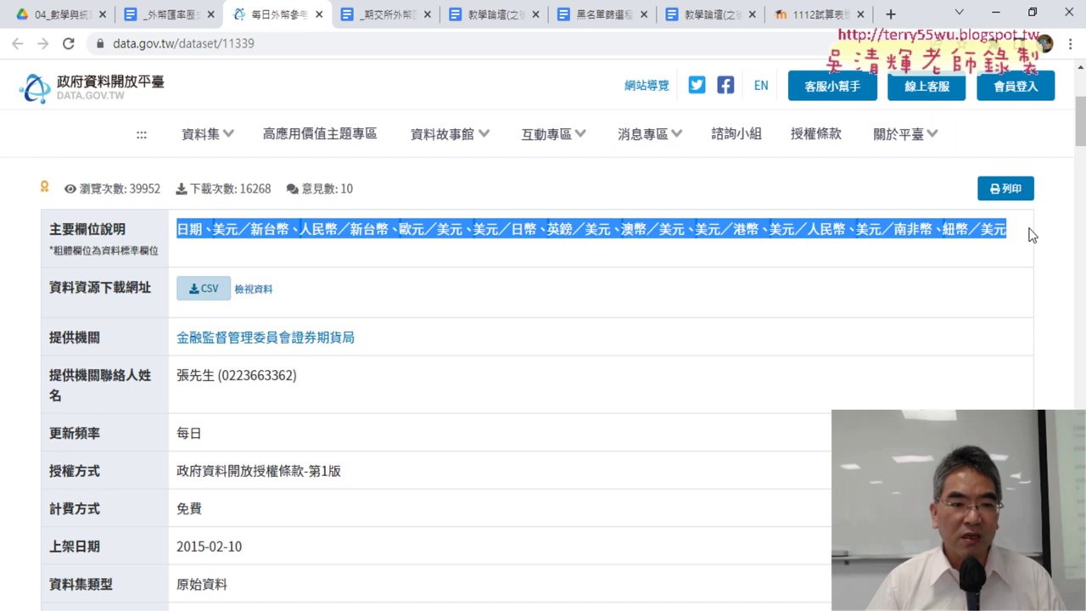
pyautogui.click(263, 292)
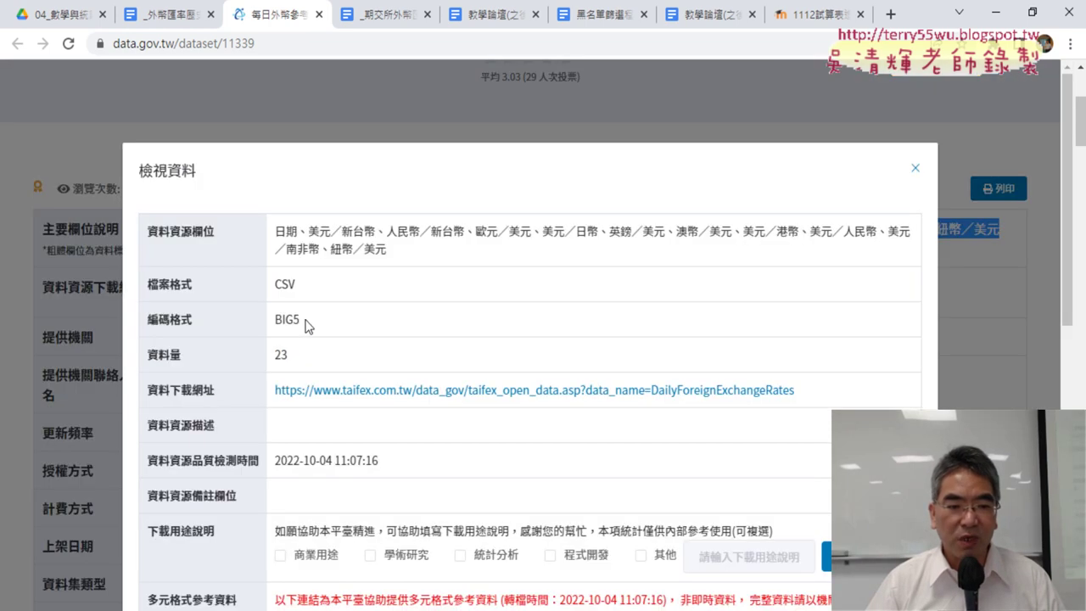
pyautogui.moveTo(306, 327); pyautogui.dragTo(276, 329)
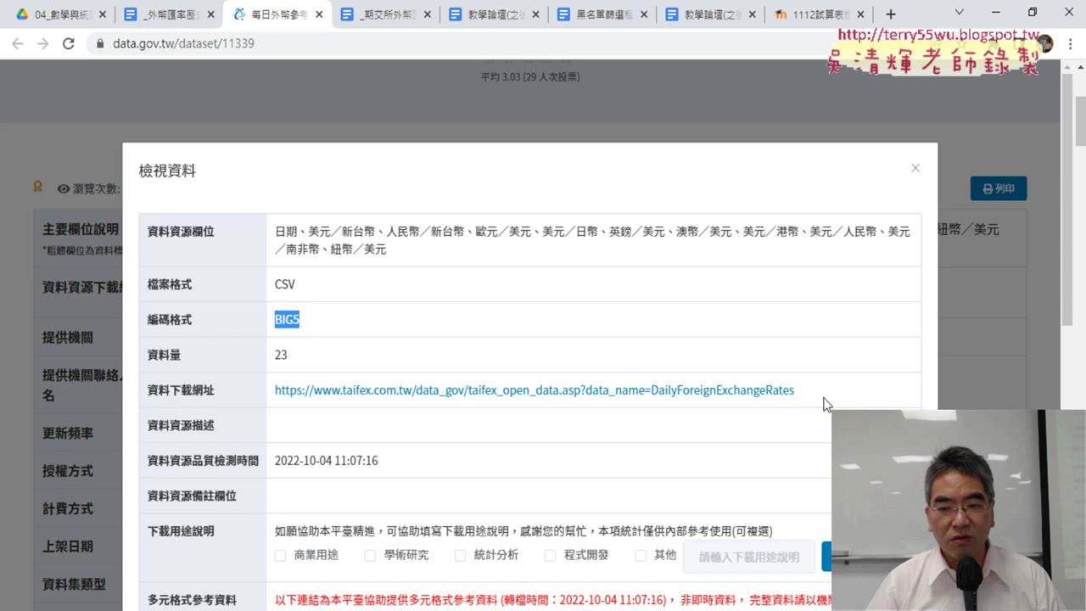
pyautogui.moveTo(825, 399); pyautogui.dragTo(273, 391)
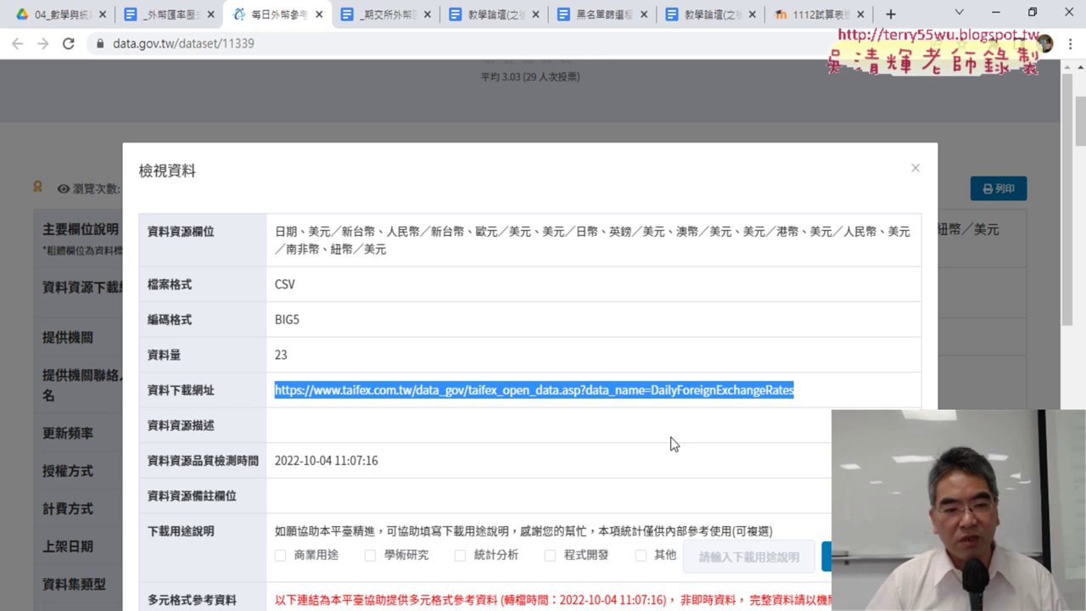
pyautogui.moveTo(299, 320); pyautogui.dragTo(275, 323)
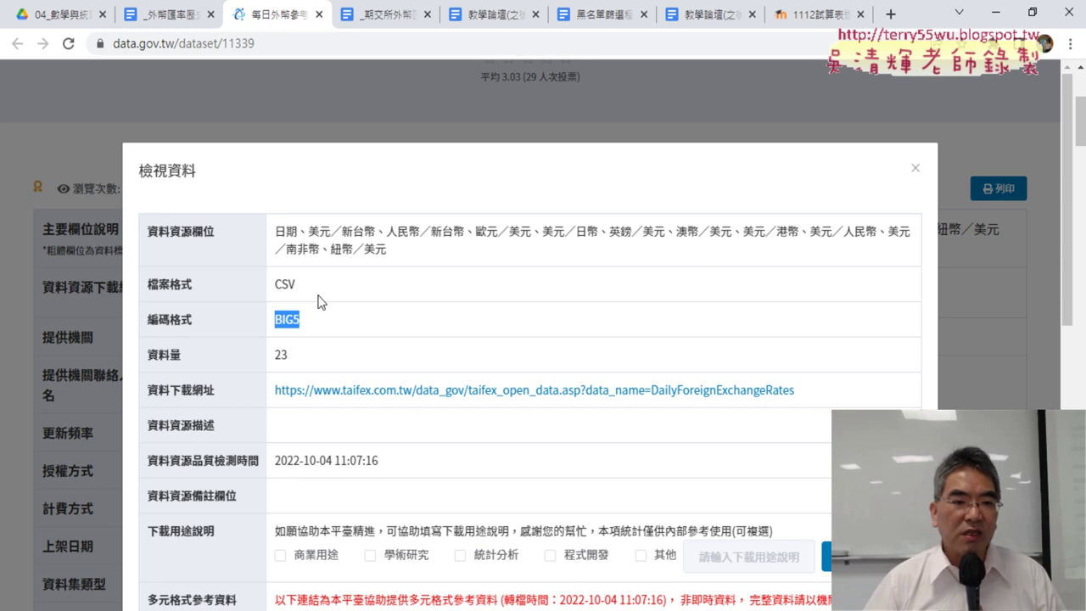
pyautogui.click(145, 17)
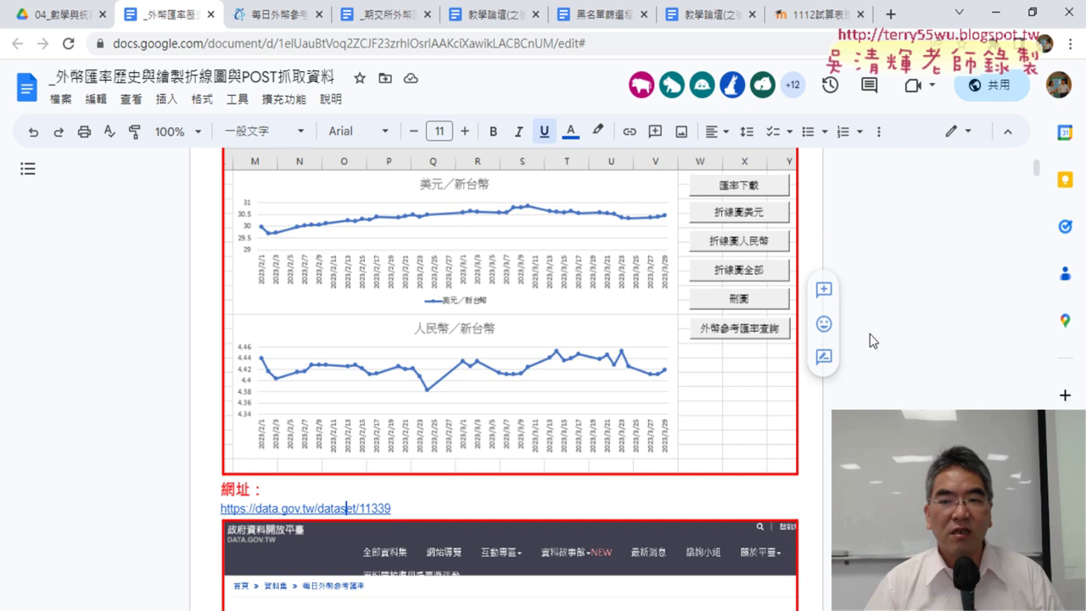
pyautogui.scroll(-3, 901, 346)
pyautogui.scroll(-2, 901, 346)
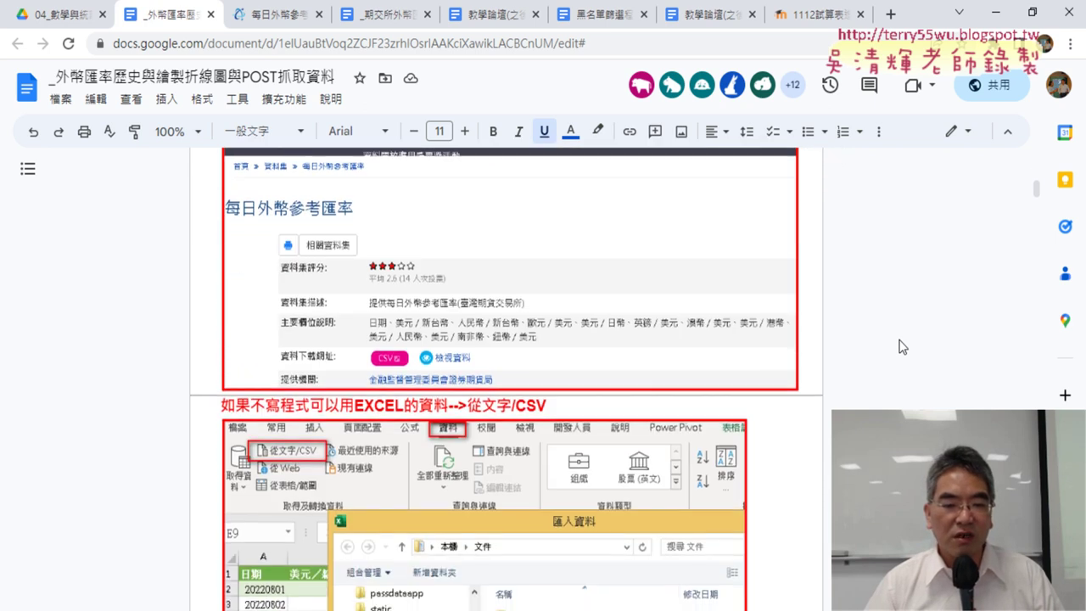
pyautogui.scroll(2, 901, 346)
pyautogui.scroll(3, 899, 346)
pyautogui.scroll(3, 899, 346)
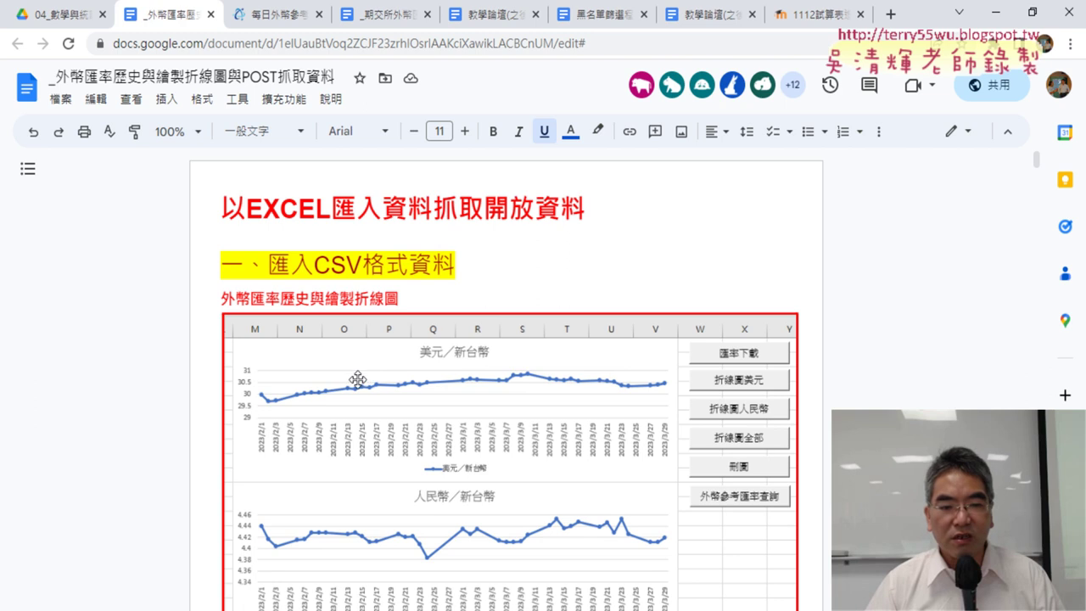
# Return to the resource details and briefly highlight the 美元／新台幣 field name
pyautogui.click(287, 20)
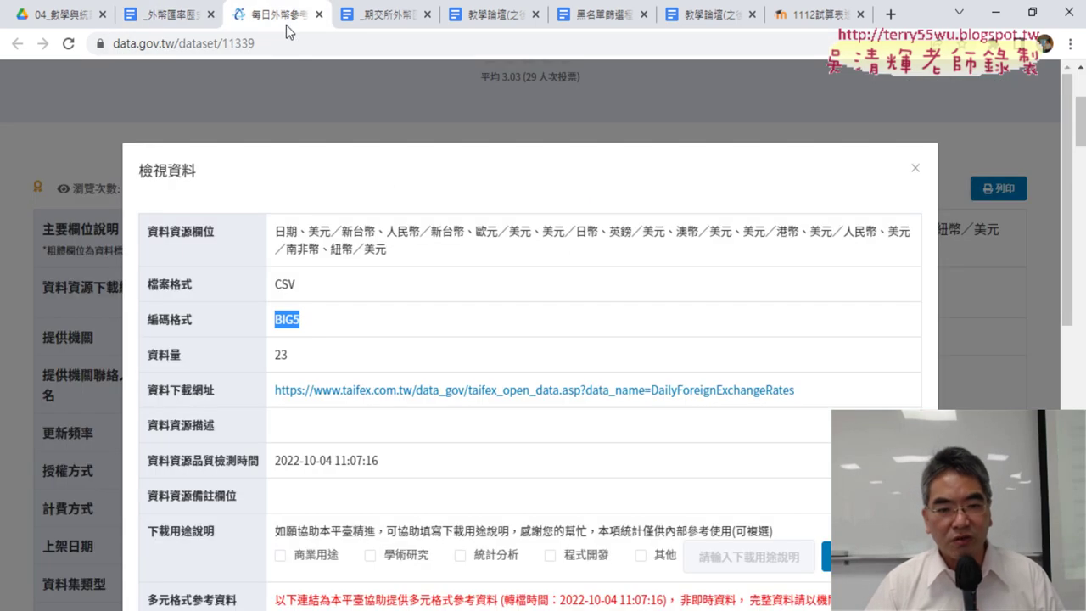
pyautogui.moveTo(310, 233); pyautogui.dragTo(357, 231)
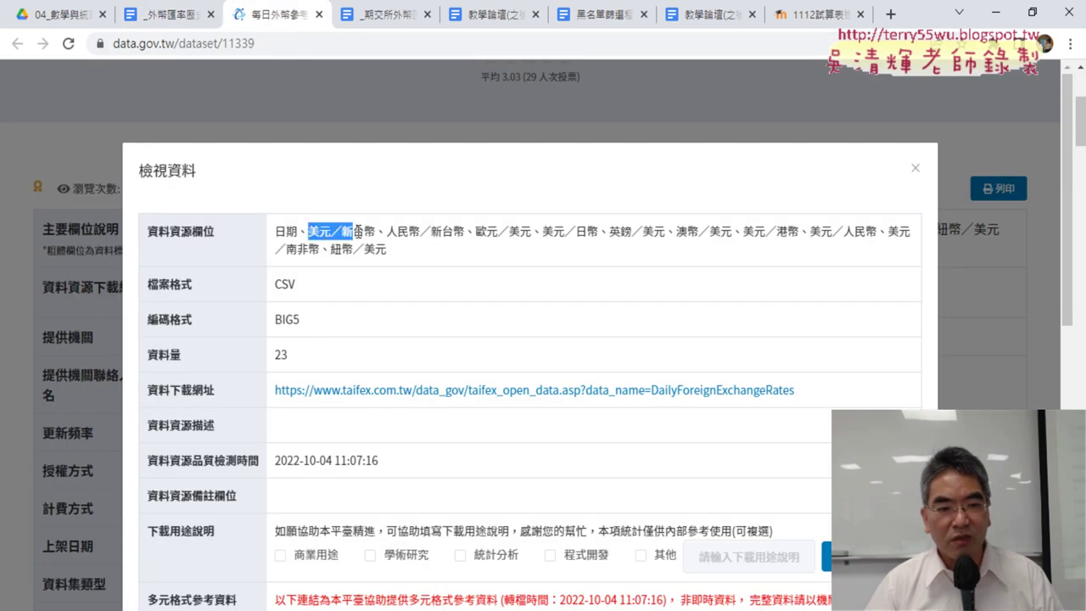
pyautogui.click(393, 231)
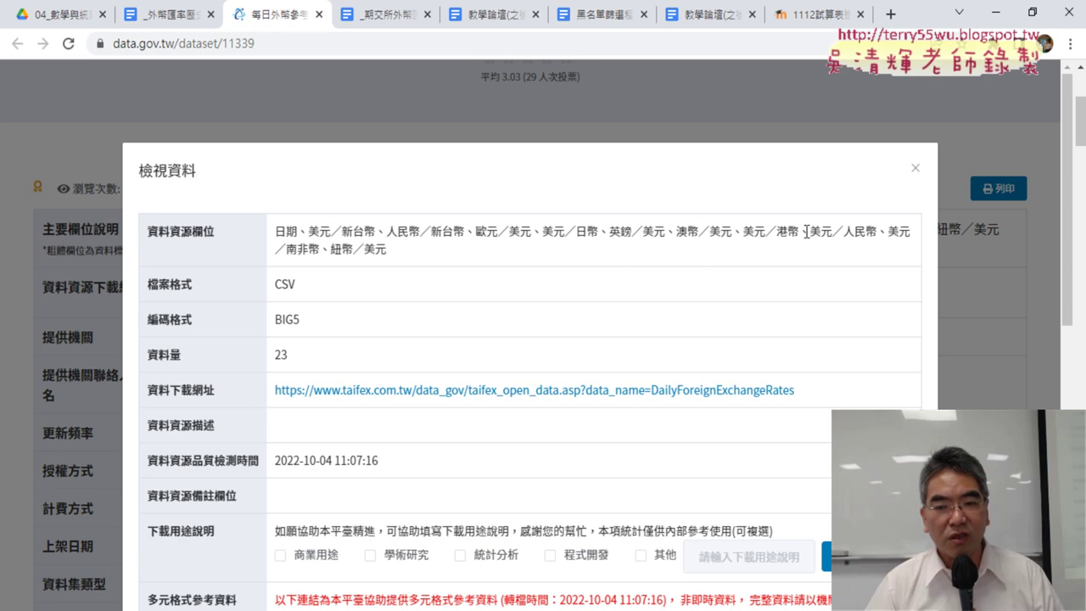
pyautogui.click(170, 15)
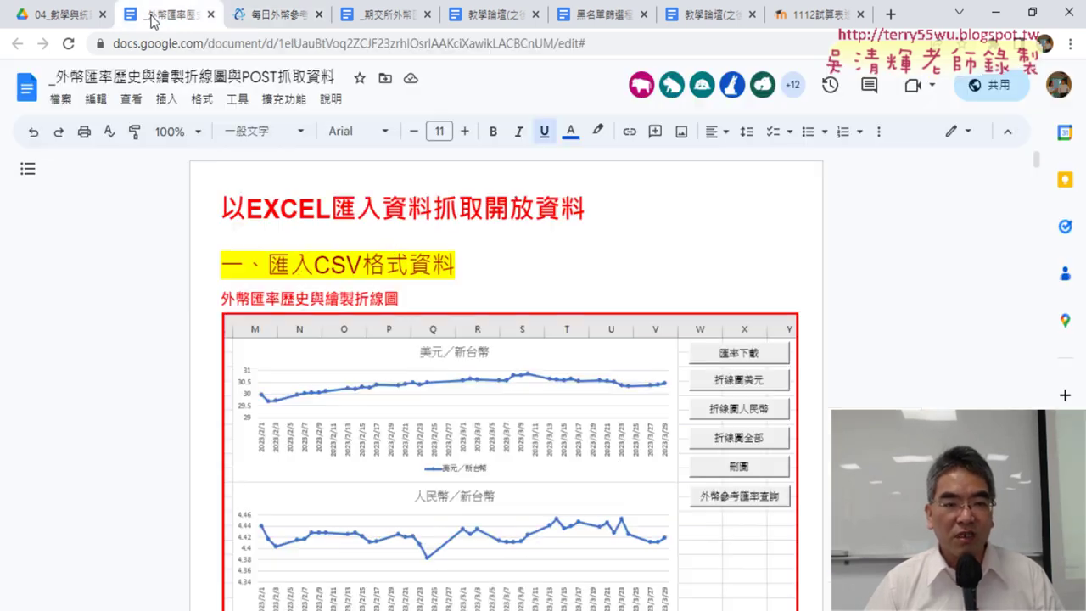
pyautogui.scroll(-2, 479, 310)
pyautogui.scroll(-1, 462, 314)
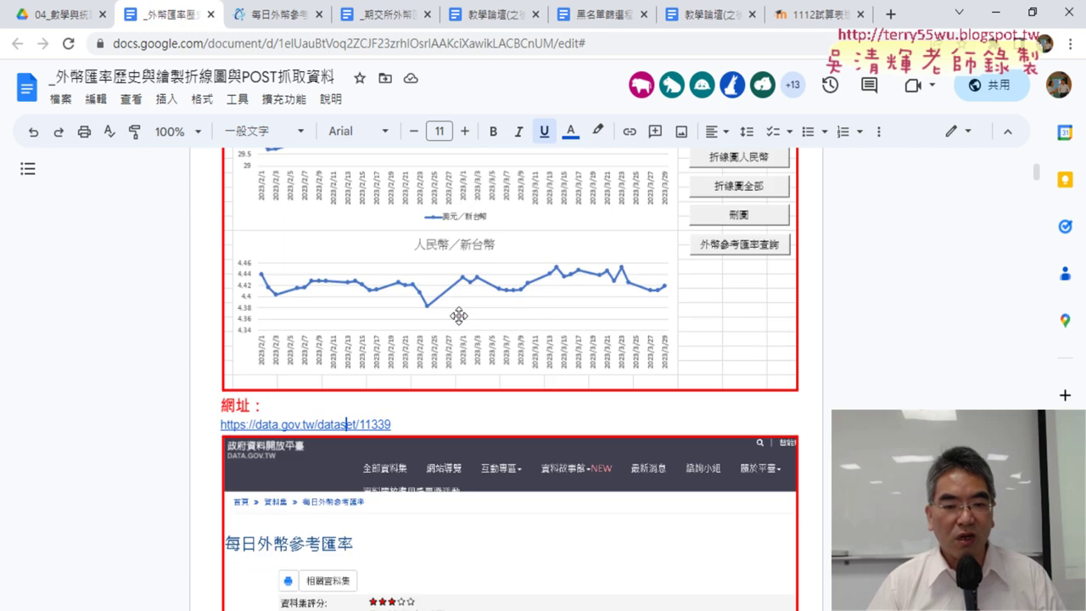
pyautogui.scroll(-3, 458, 316)
pyautogui.scroll(-3, 458, 315)
pyautogui.scroll(5, 458, 314)
pyautogui.scroll(3, 459, 312)
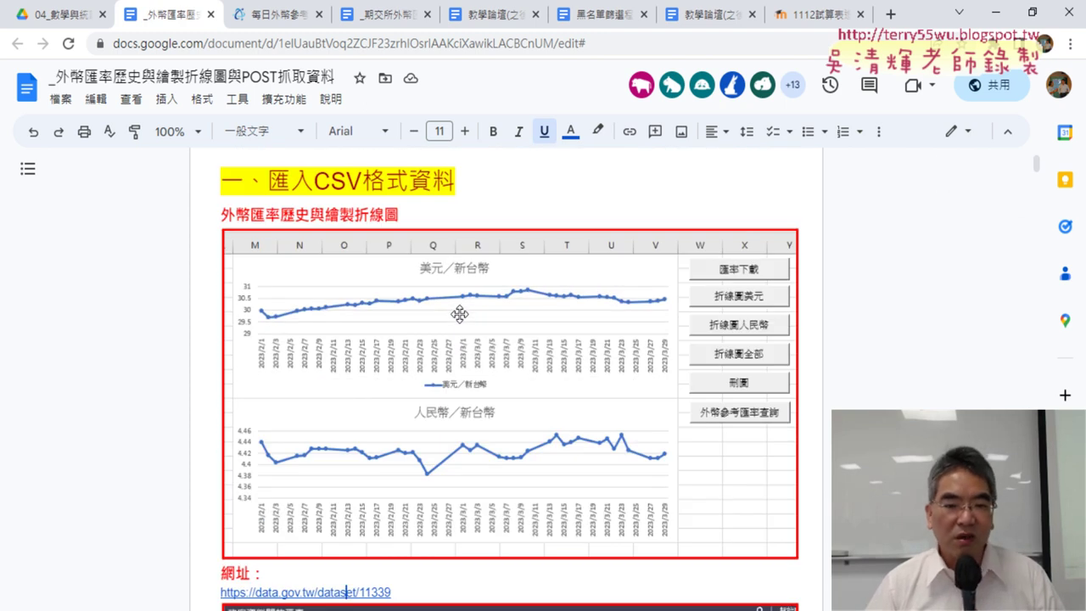
pyautogui.scroll(-3, 449, 345)
pyautogui.scroll(-2, 447, 344)
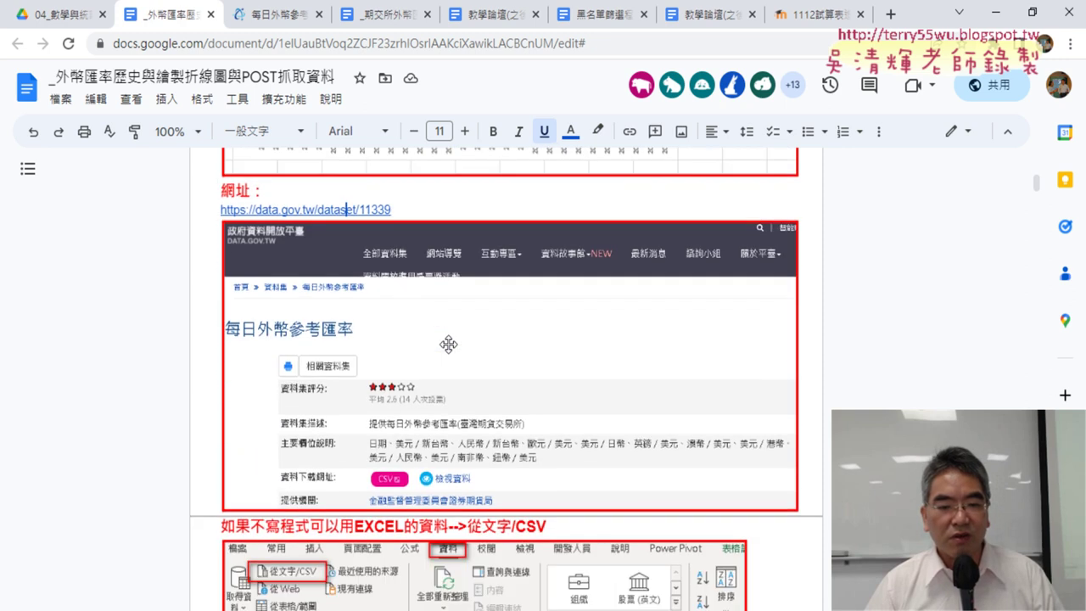
pyautogui.scroll(-3, 447, 344)
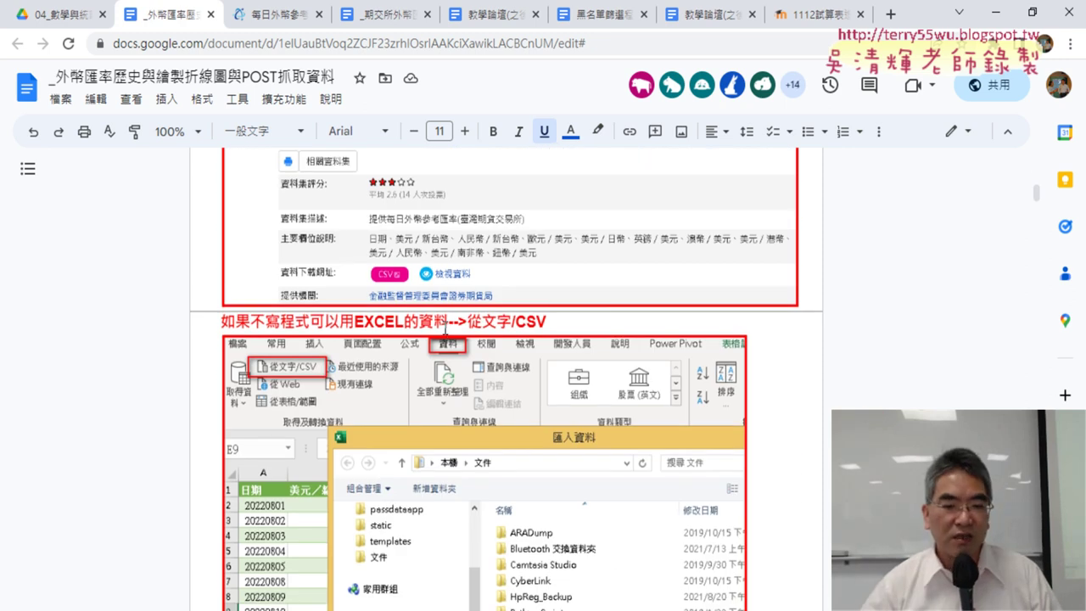
pyautogui.scroll(-1, 448, 344)
pyautogui.scroll(-5, 448, 343)
pyautogui.scroll(-3, 732, 413)
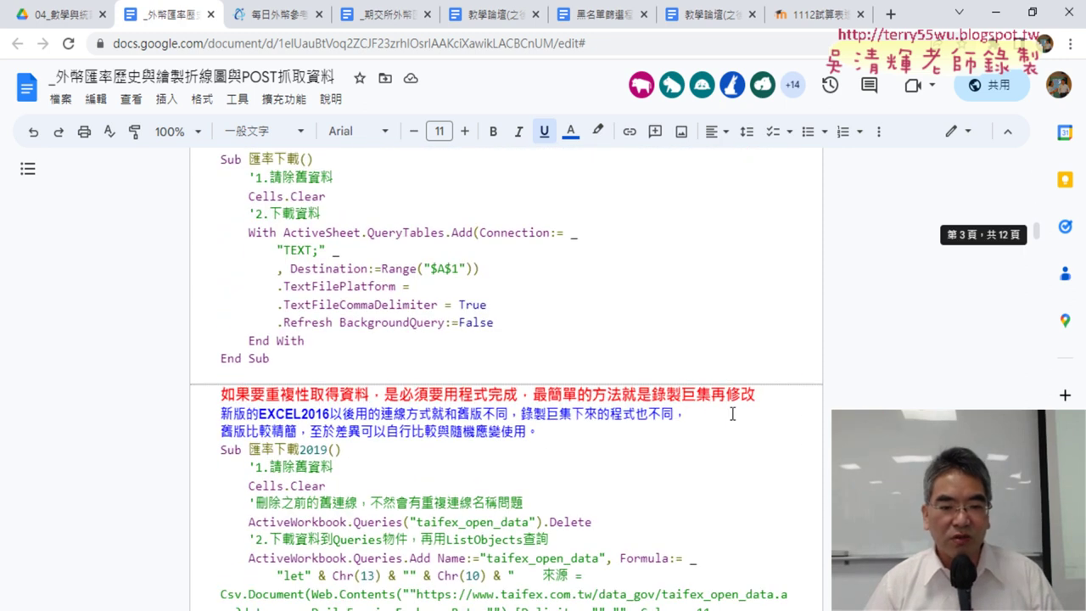
pyautogui.scroll(2, 732, 413)
pyautogui.scroll(2, 732, 413)
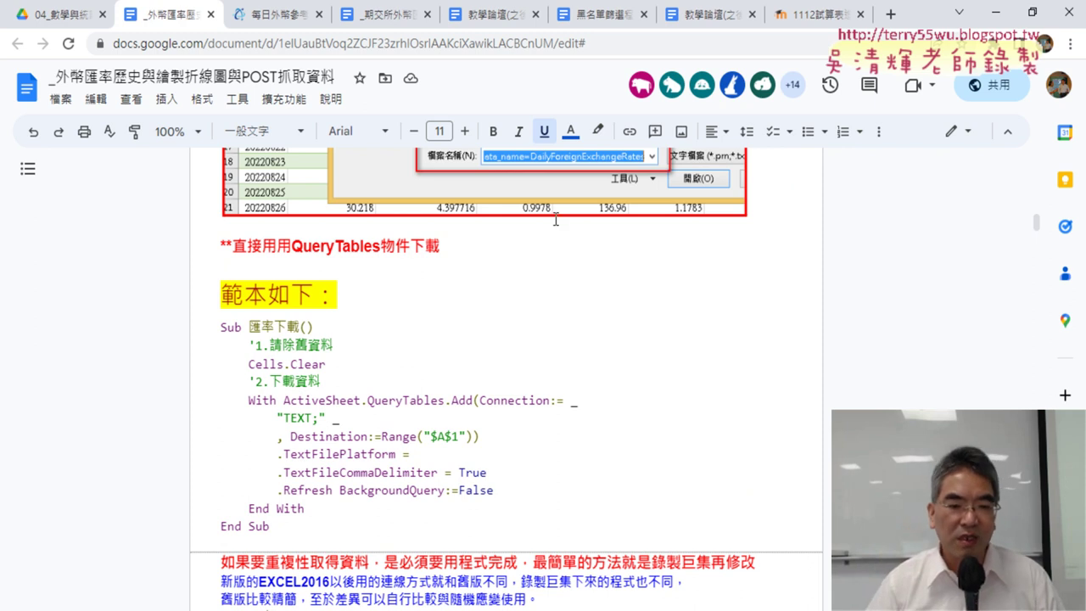
pyautogui.moveTo(291, 247); pyautogui.dragTo(376, 246)
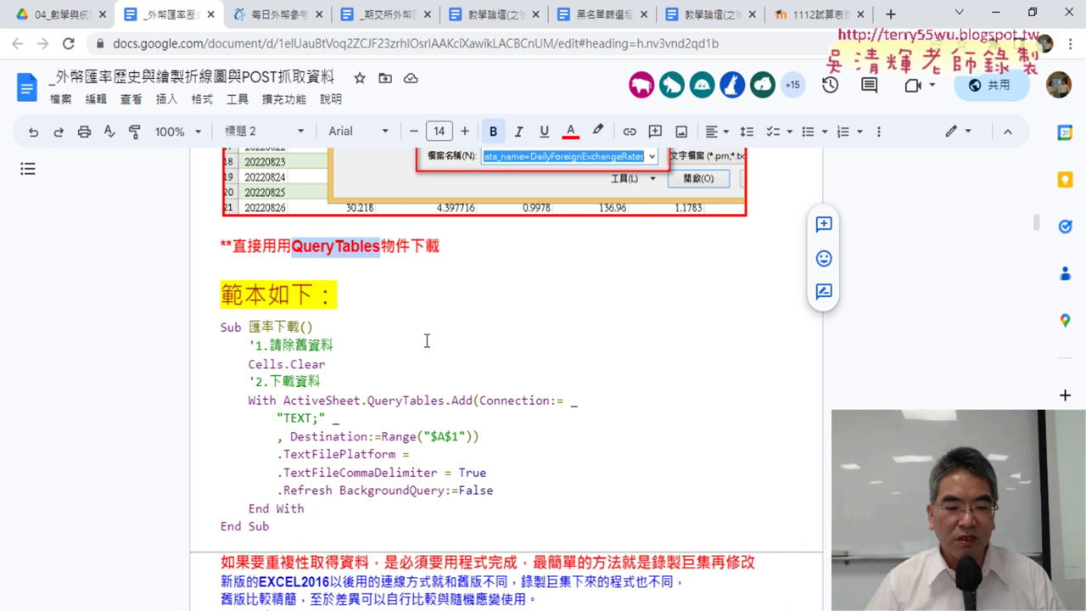
pyautogui.scroll(-3, 427, 340)
pyautogui.moveTo(331, 338); pyautogui.dragTo(271, 336)
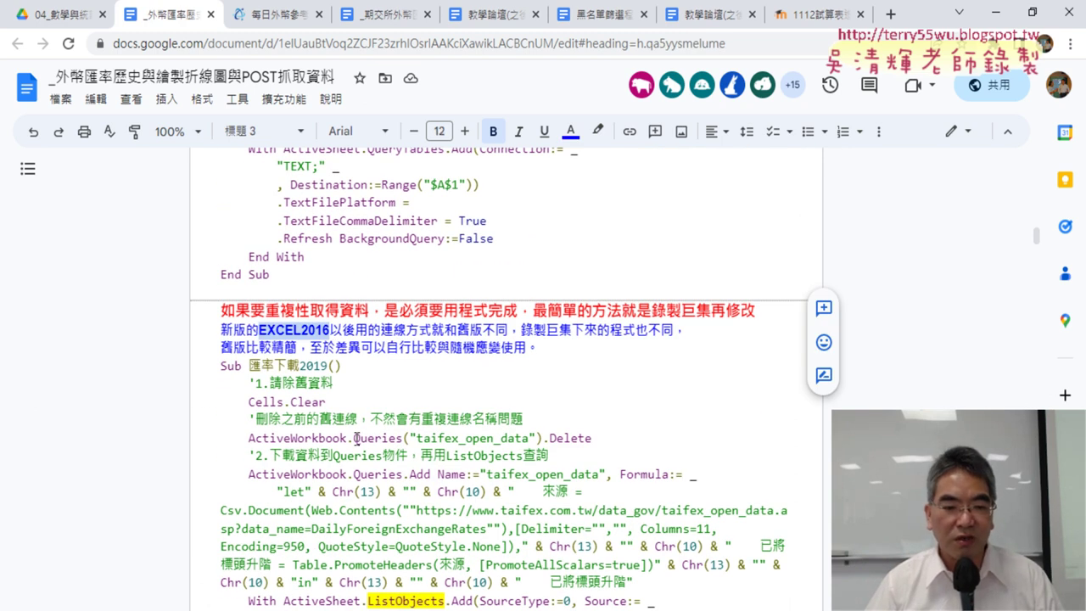
pyautogui.moveTo(354, 437); pyautogui.dragTo(376, 439)
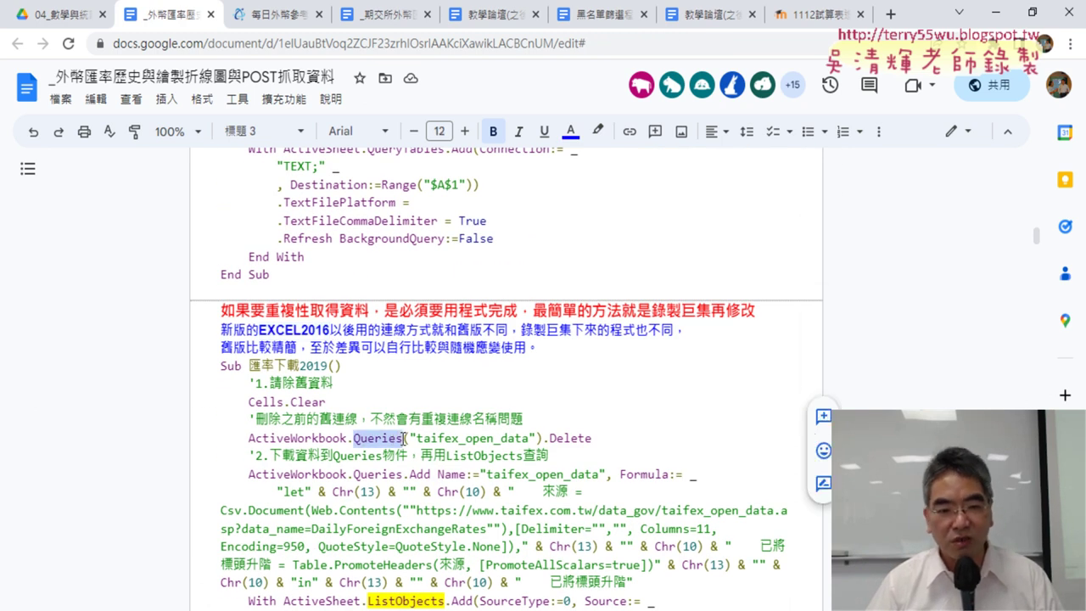
# Bump Queries in the Excel 2016 macro up to size 16 with a yellow highlight
pyautogui.click(466, 131)
pyautogui.click(466, 132)
pyautogui.click(465, 131)
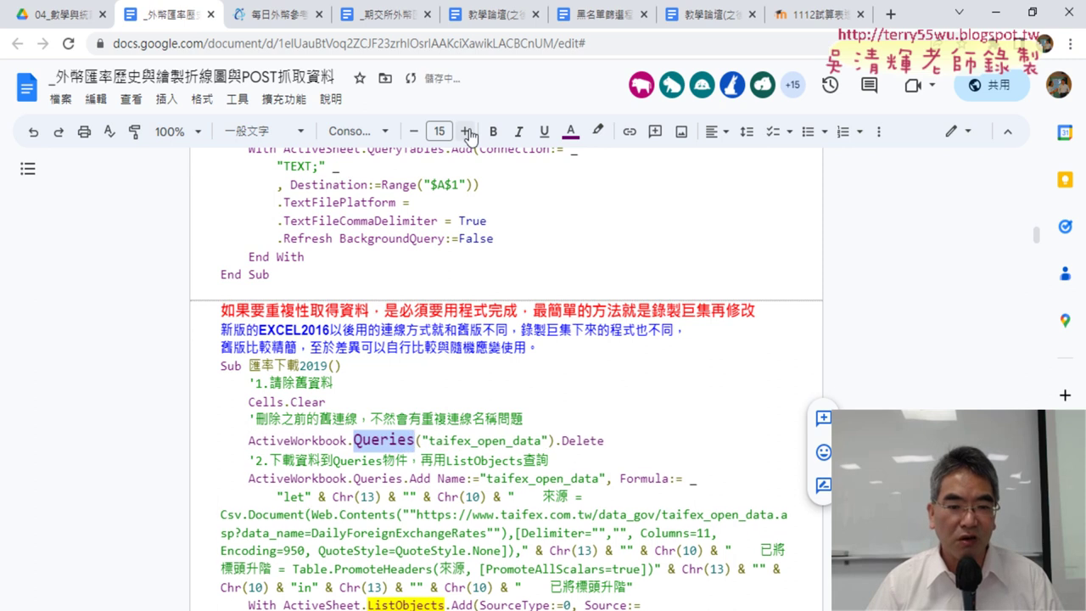
pyautogui.click(465, 132)
pyautogui.click(597, 130)
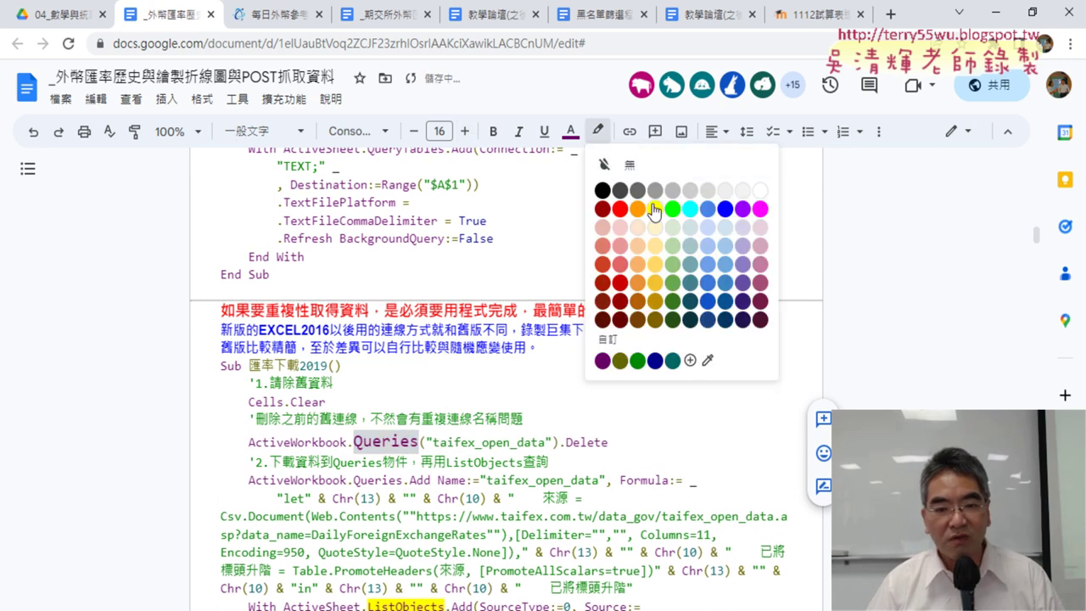
pyautogui.click(653, 209)
pyautogui.scroll(-2, 577, 348)
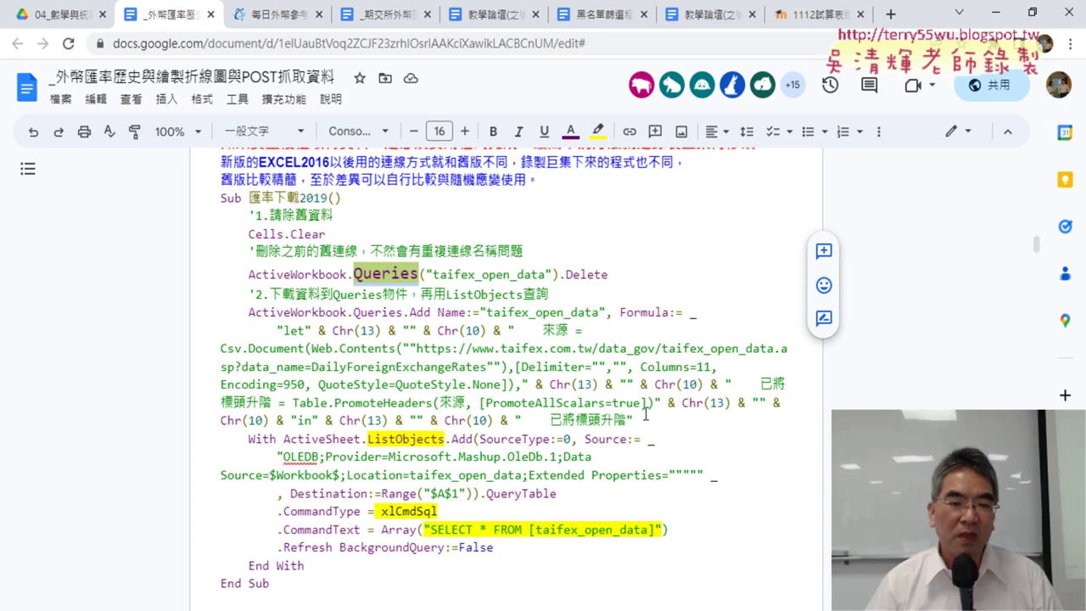
pyautogui.scroll(4, 543, 458)
pyautogui.scroll(1, 392, 482)
# Make QueryTables in the first sample macro size 15 and highlight it yellow
pyautogui.moveTo(295, 527); pyautogui.dragTo(329, 337)
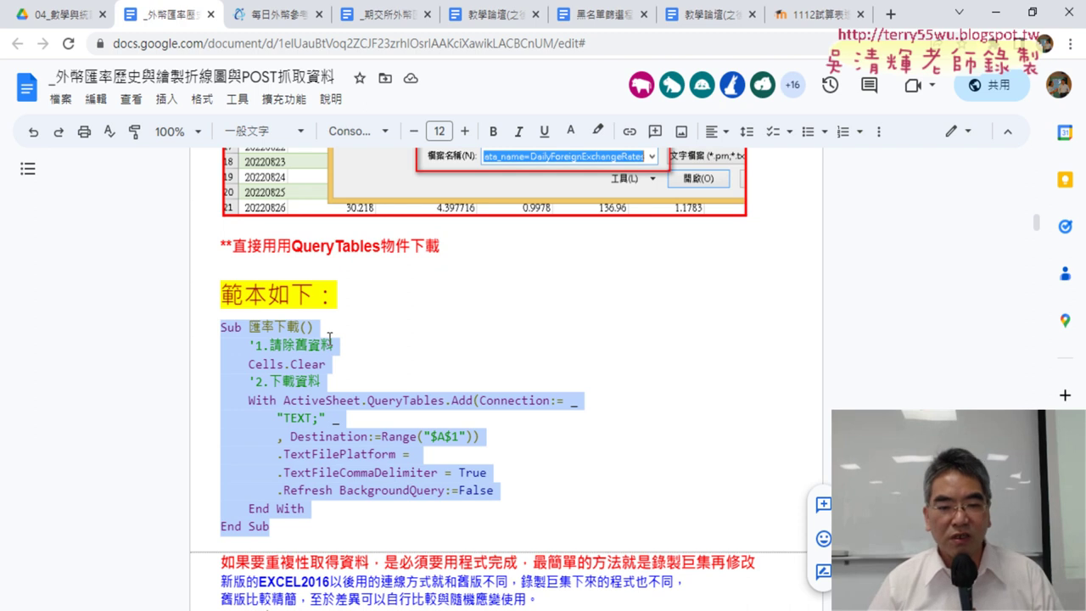
pyautogui.click(413, 382)
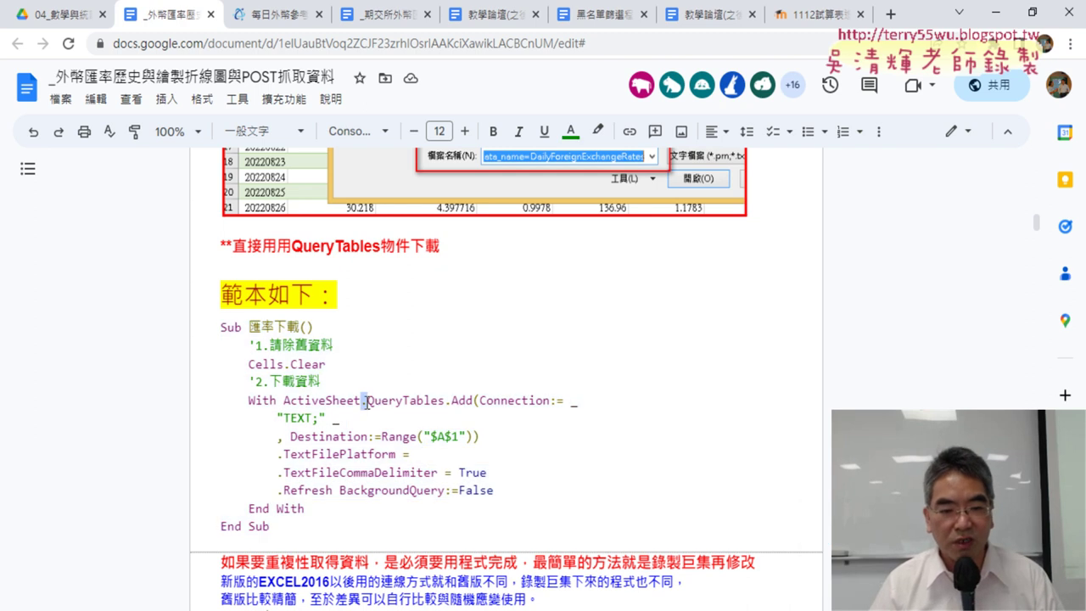
pyautogui.moveTo(444, 400); pyautogui.dragTo(365, 400)
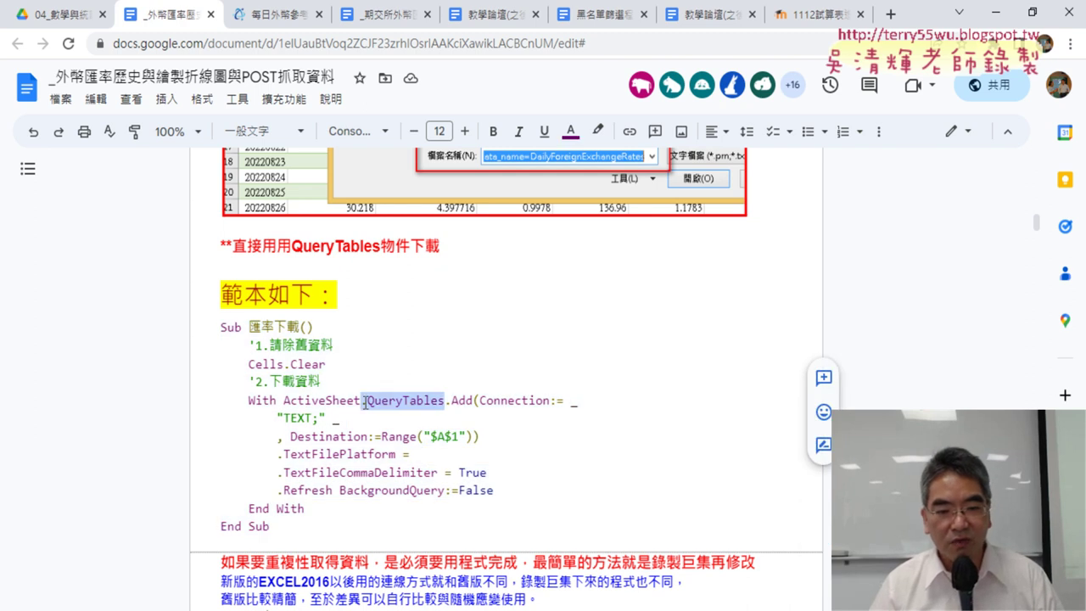
pyautogui.click(465, 132)
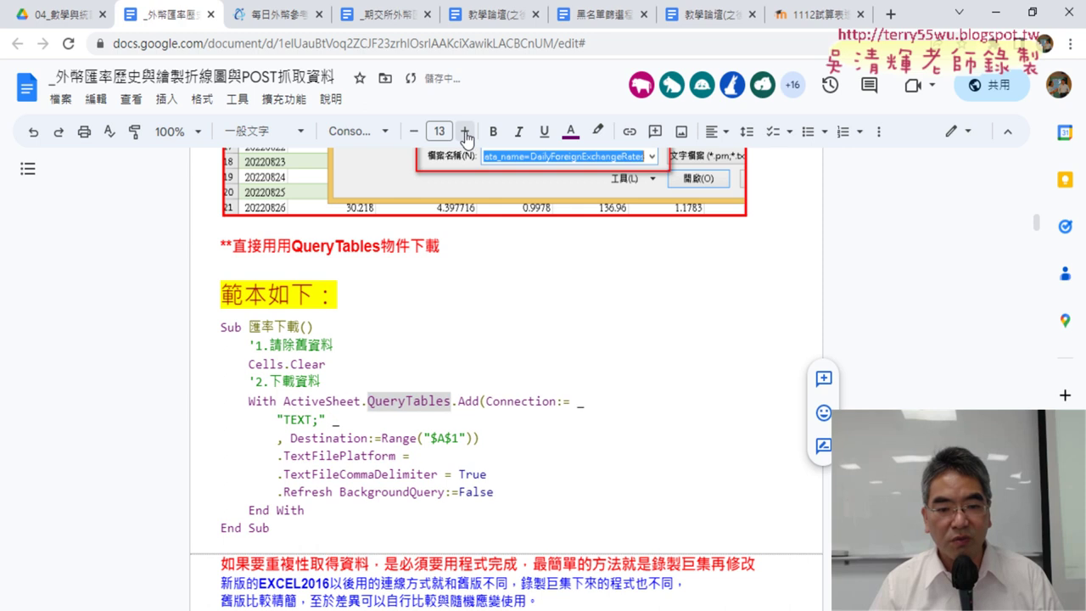
pyautogui.click(465, 132)
pyautogui.click(465, 131)
pyautogui.click(599, 134)
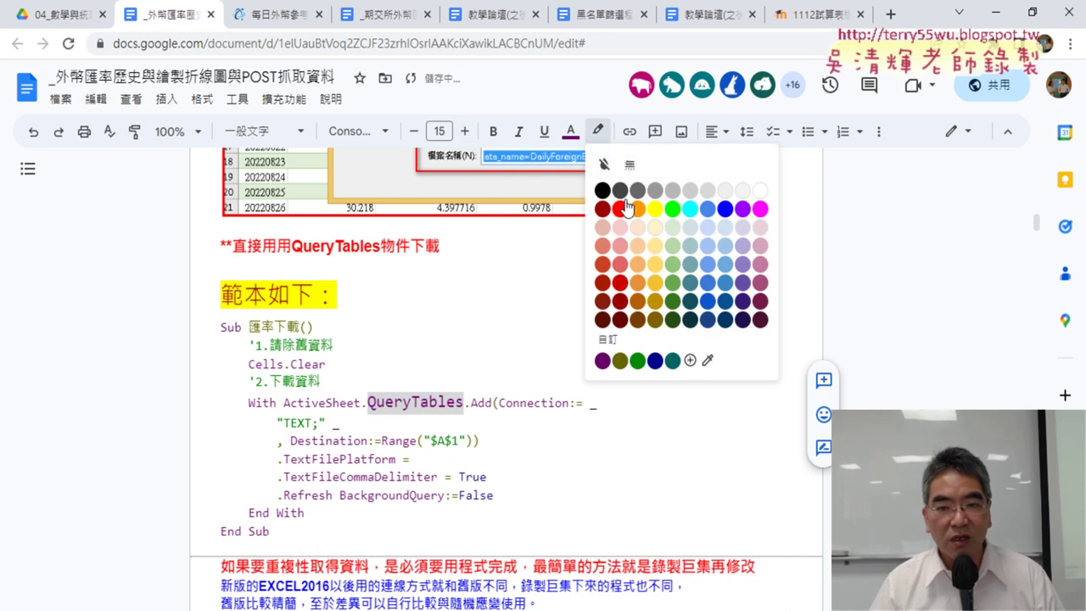
pyautogui.click(655, 208)
pyautogui.click(502, 413)
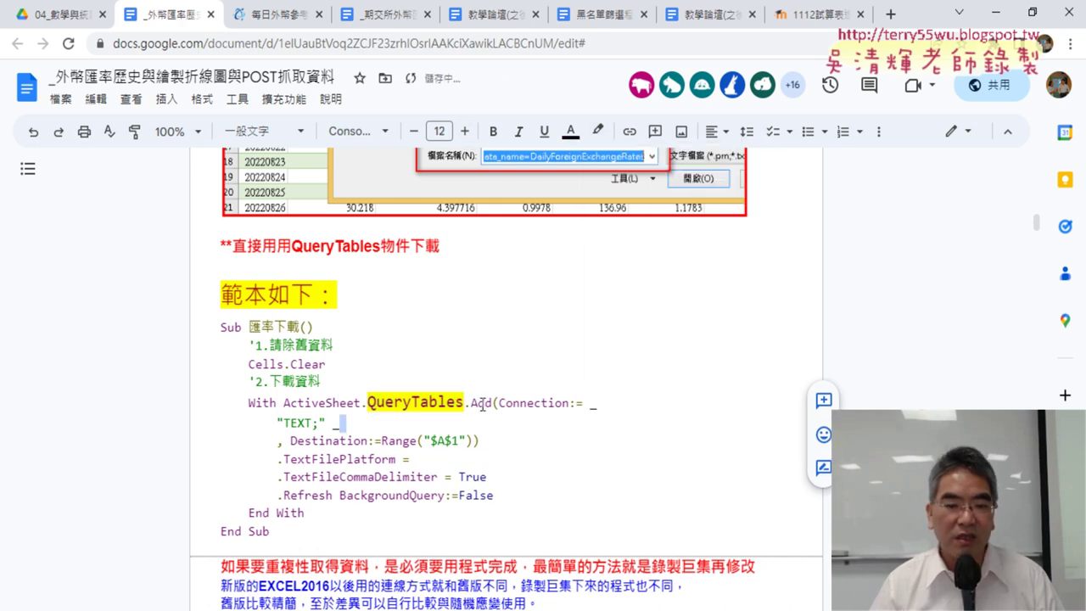
pyautogui.click(479, 404)
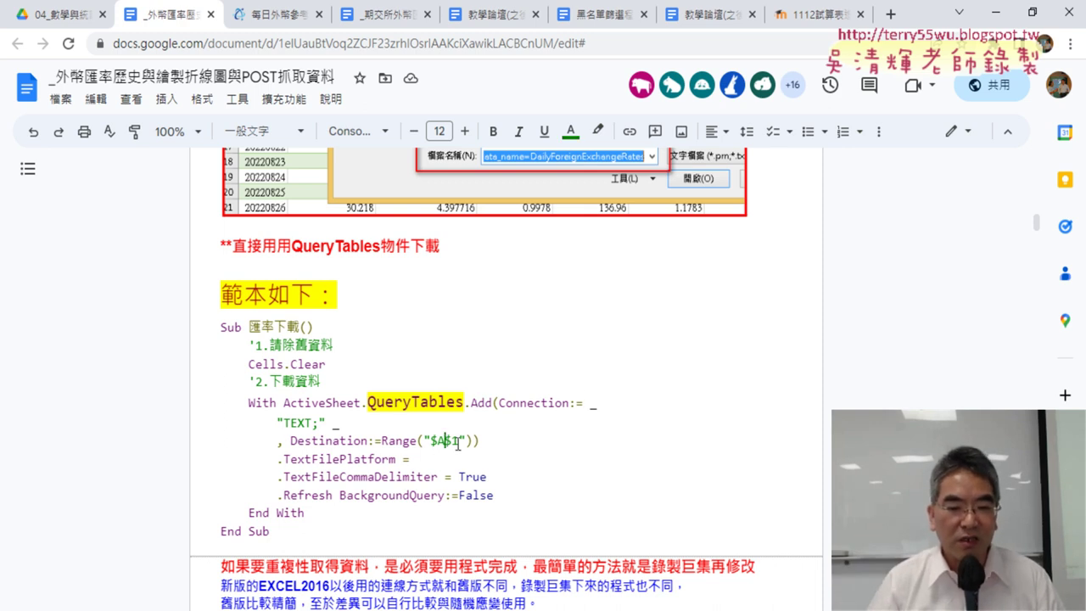
# Select the destination cell $A$1 in the sample code
pyautogui.moveTo(426, 441); pyautogui.dragTo(462, 440)
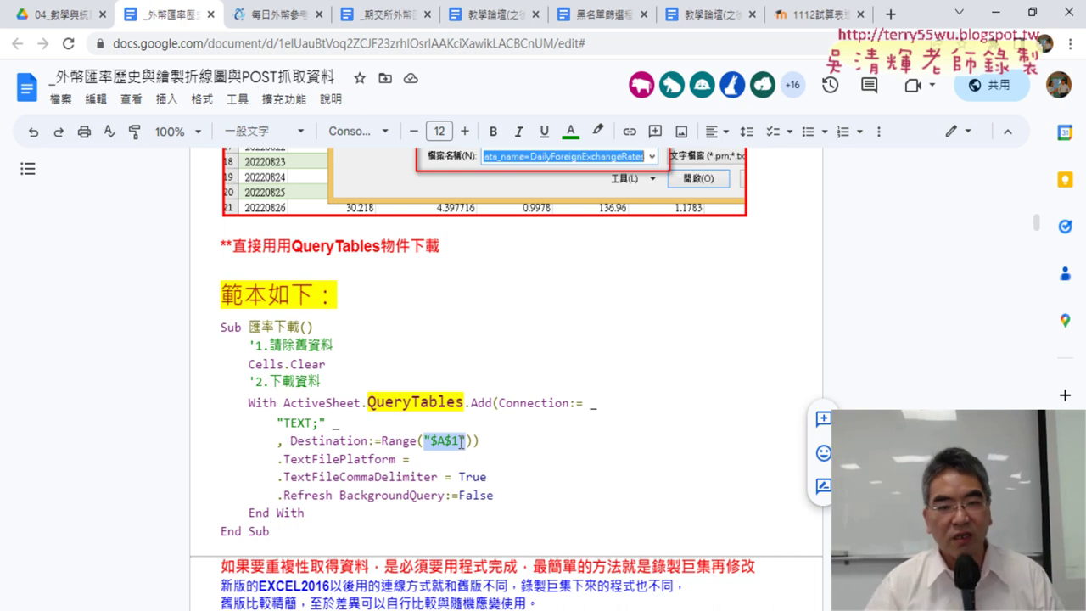
pyautogui.scroll(1, 790, 355)
pyautogui.scroll(5, 789, 354)
pyautogui.scroll(5, 772, 335)
pyautogui.scroll(3, 755, 314)
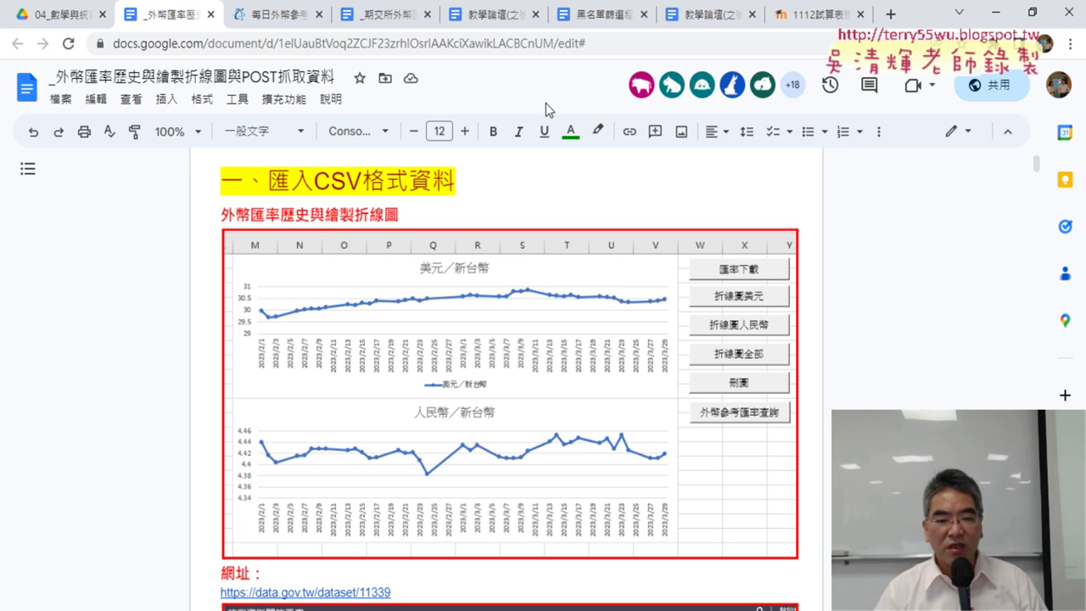
# Open the Windows Start menu and scroll its app list toward Excel
pyautogui.scroll(-4, 475, 238)
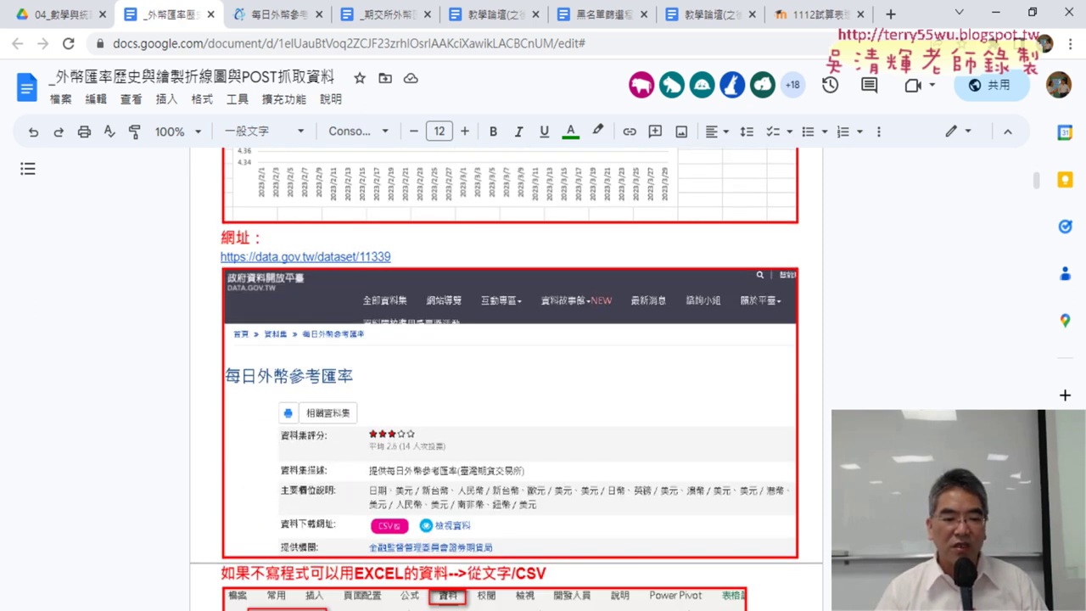
pyautogui.press('super')
pyautogui.scroll(-5, 130, 411)
pyautogui.scroll(-2, 136, 416)
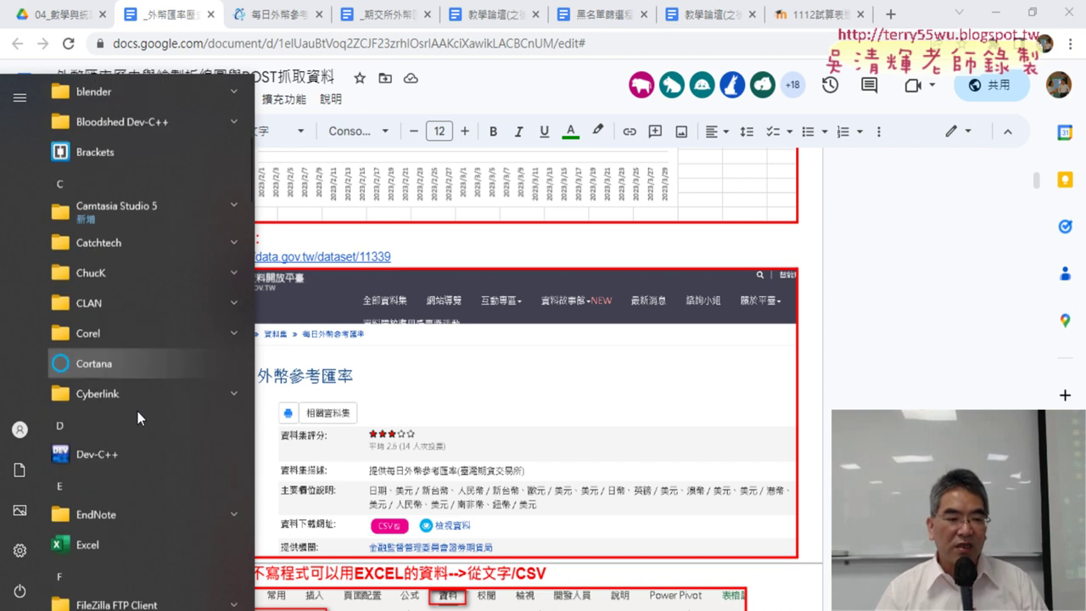
pyautogui.scroll(-2, 140, 417)
# Launch Excel with a blank workbook and enable the 開發人員 (Developer) ribbon tab in Options
pyautogui.click(133, 342)
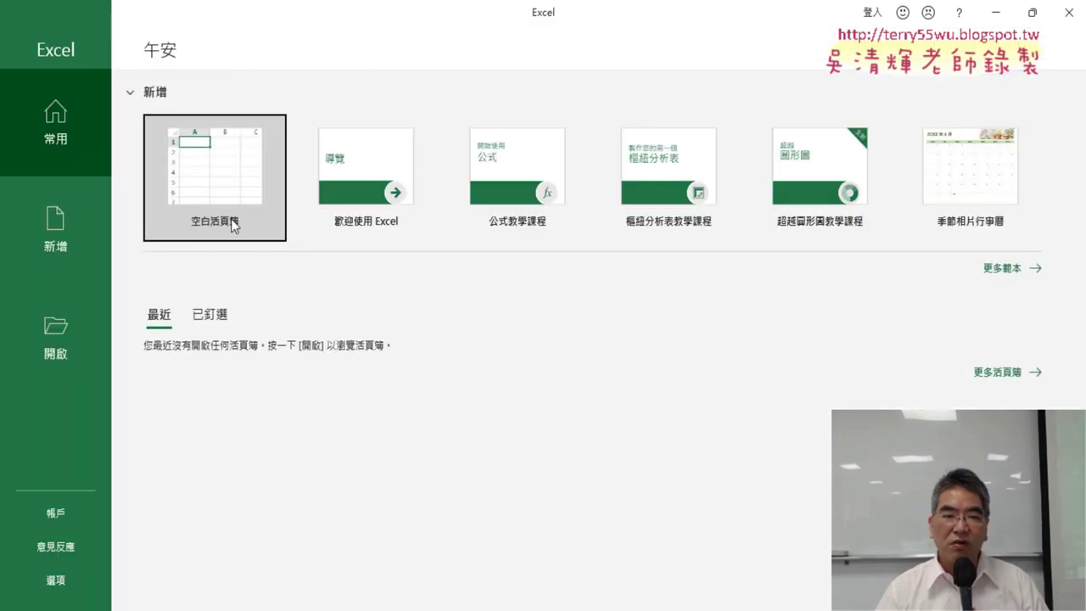
pyautogui.click(234, 223)
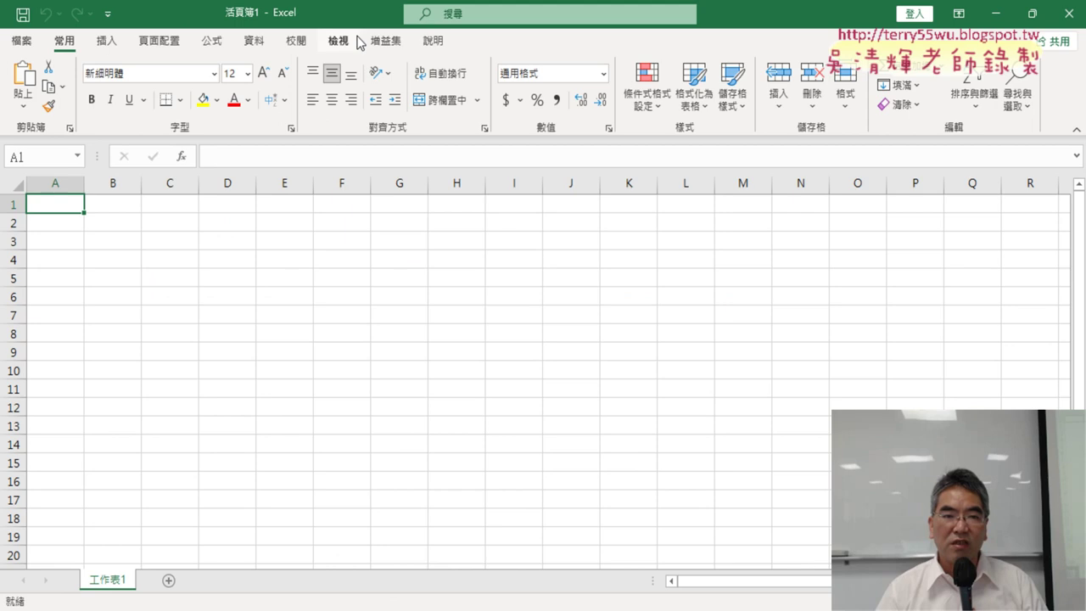
pyautogui.click(108, 13)
pyautogui.click(140, 349)
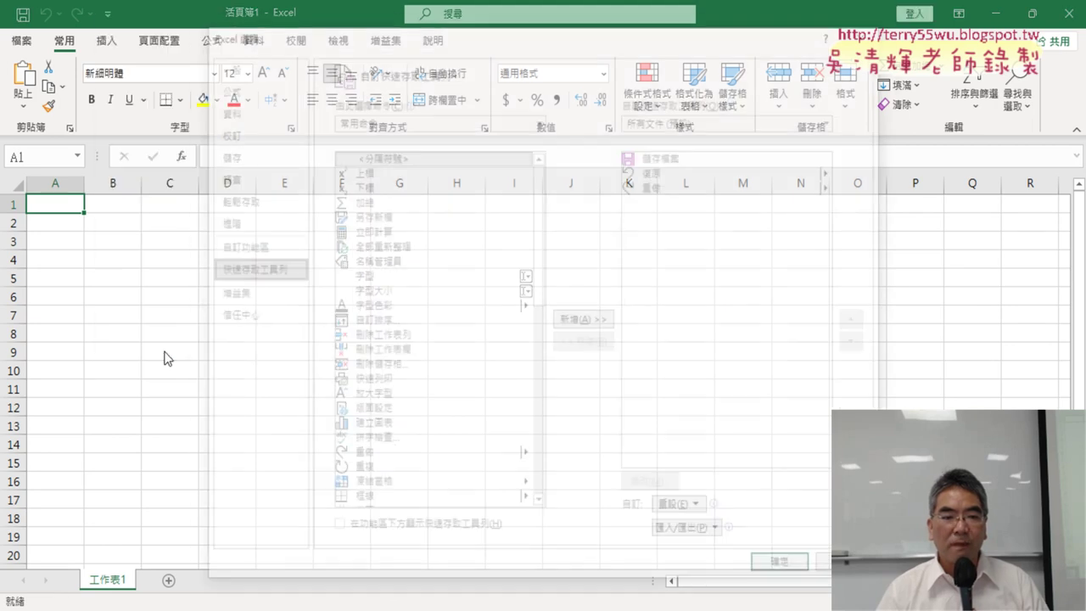
pyautogui.click(245, 248)
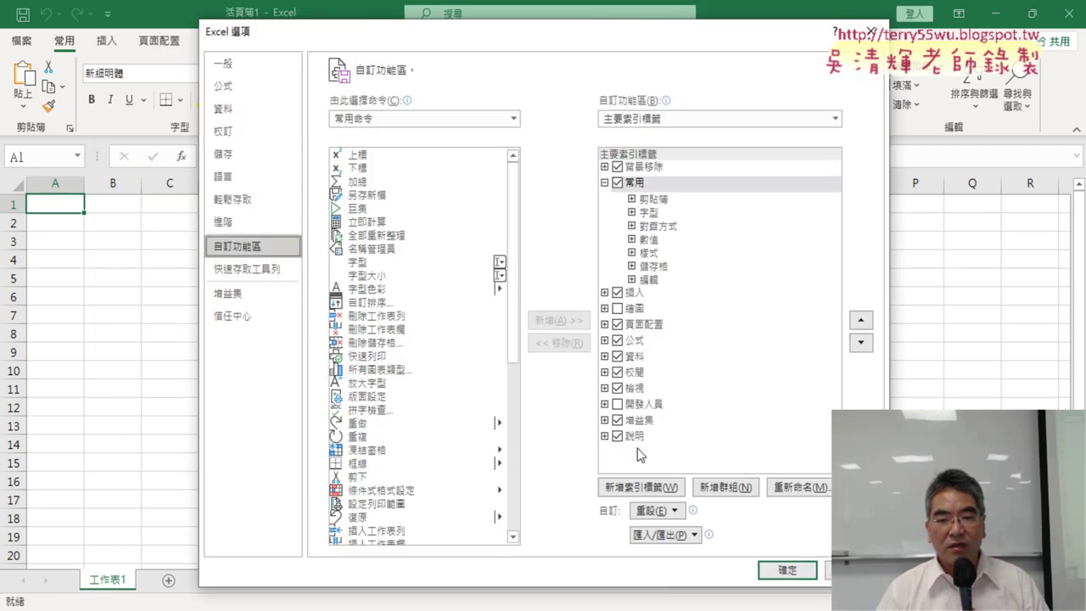
pyautogui.click(624, 406)
pyautogui.click(780, 573)
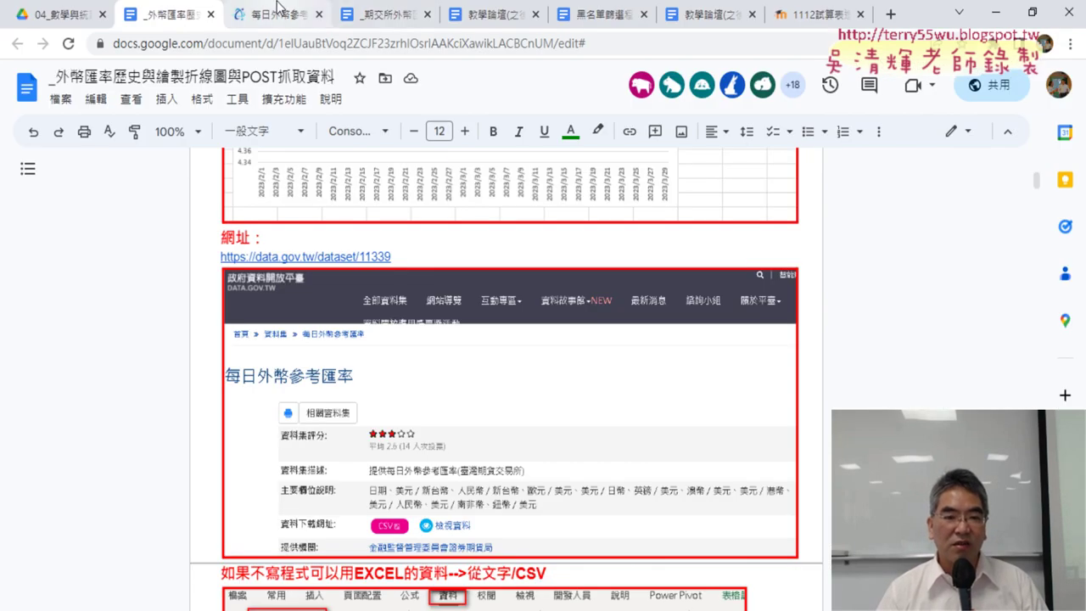
# Download the DailyForeignExch CSV from the 檢視資料 dialog, then close the dialog
pyautogui.click(271, 14)
pyautogui.click(403, 392)
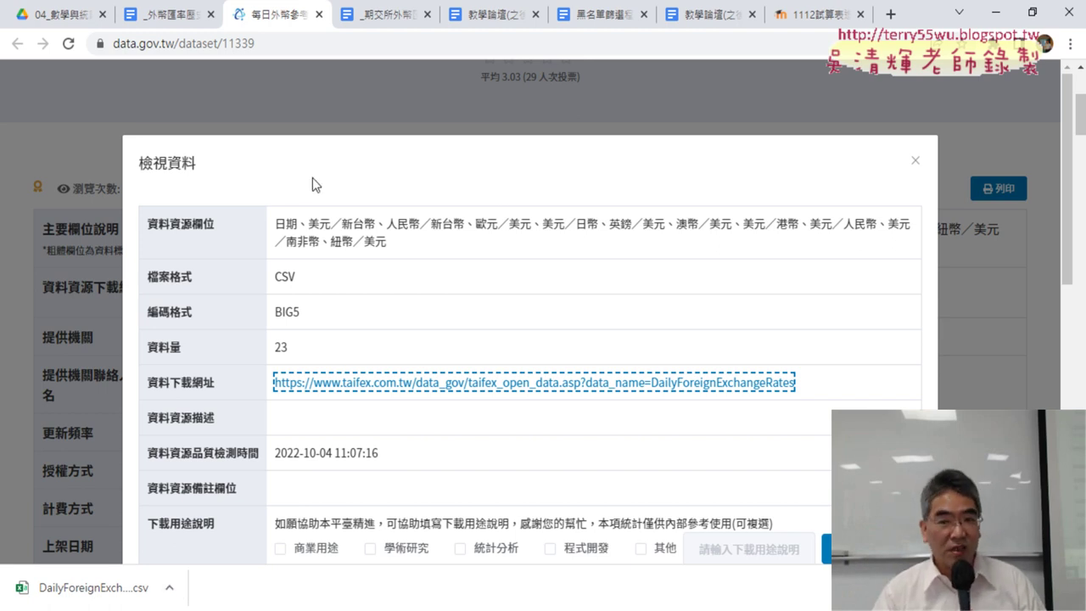
pyautogui.click(915, 161)
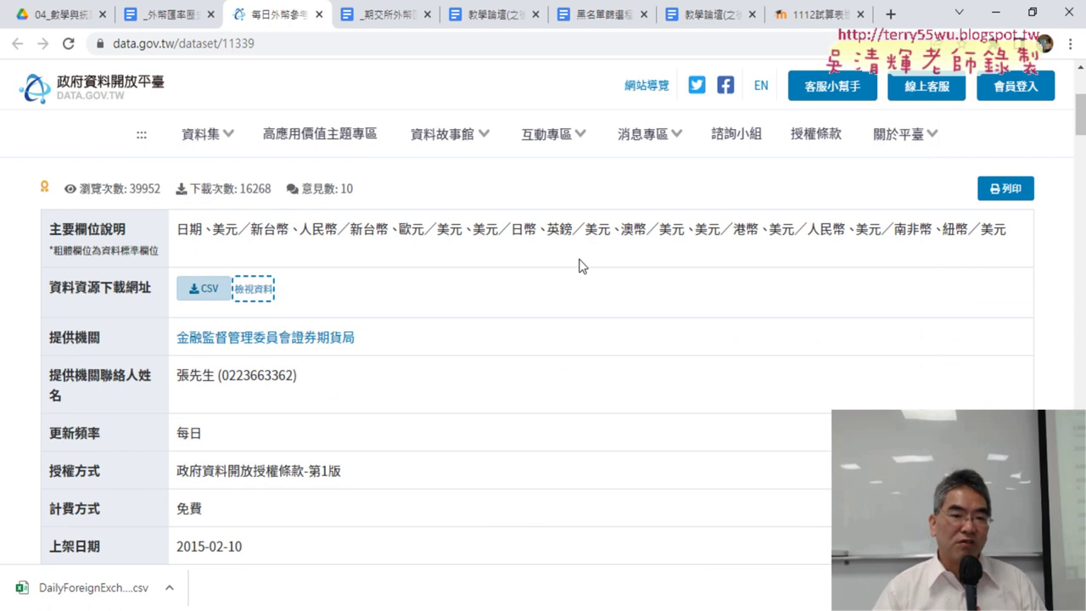
# Minimise the browser and open the Visual Basic editor from Excel's Developer tab
pyautogui.click(995, 14)
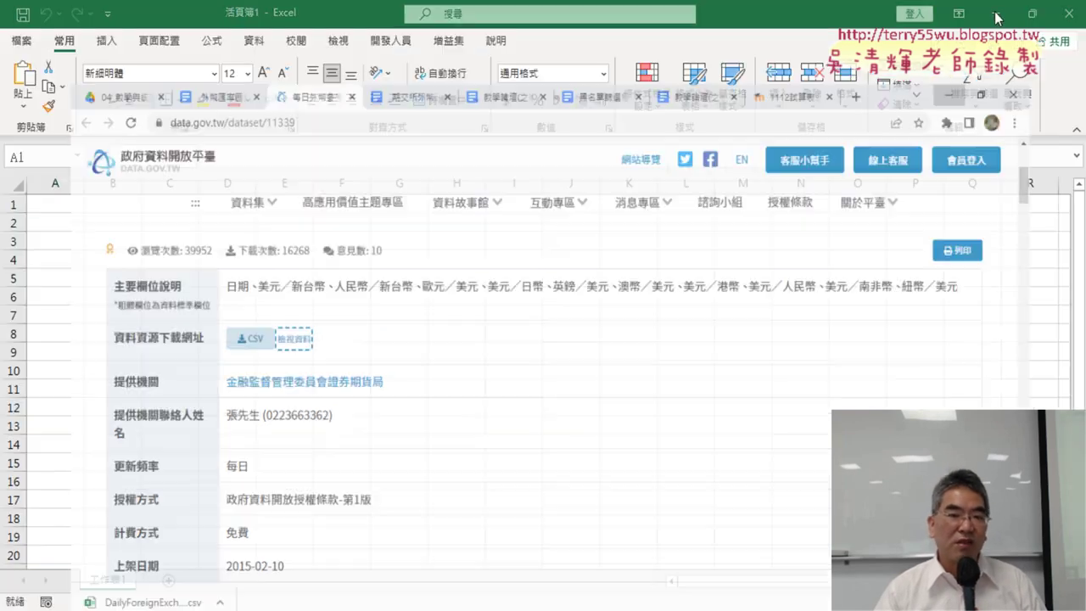
pyautogui.click(390, 40)
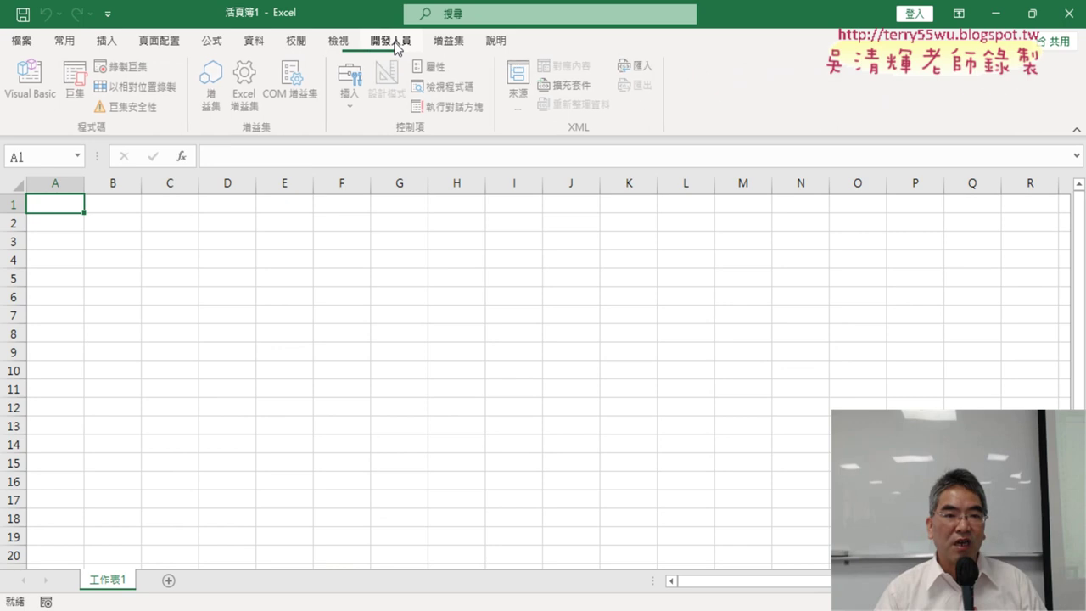
pyautogui.click(25, 85)
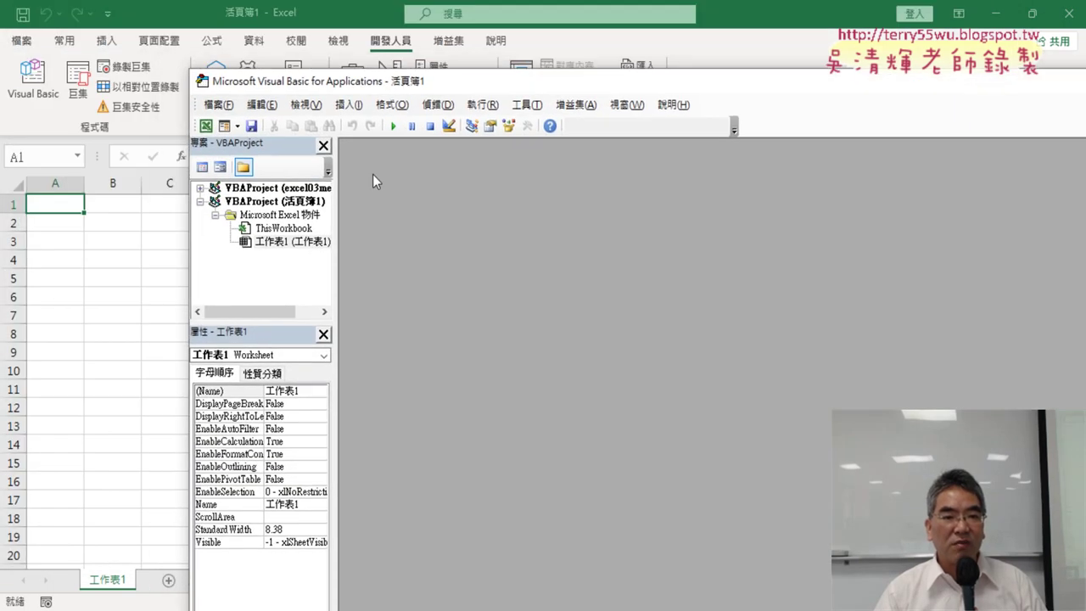
# Insert a new Module1 under 工作表1 and maximise its code window
pyautogui.click(283, 241)
pyautogui.rightClick(283, 240)
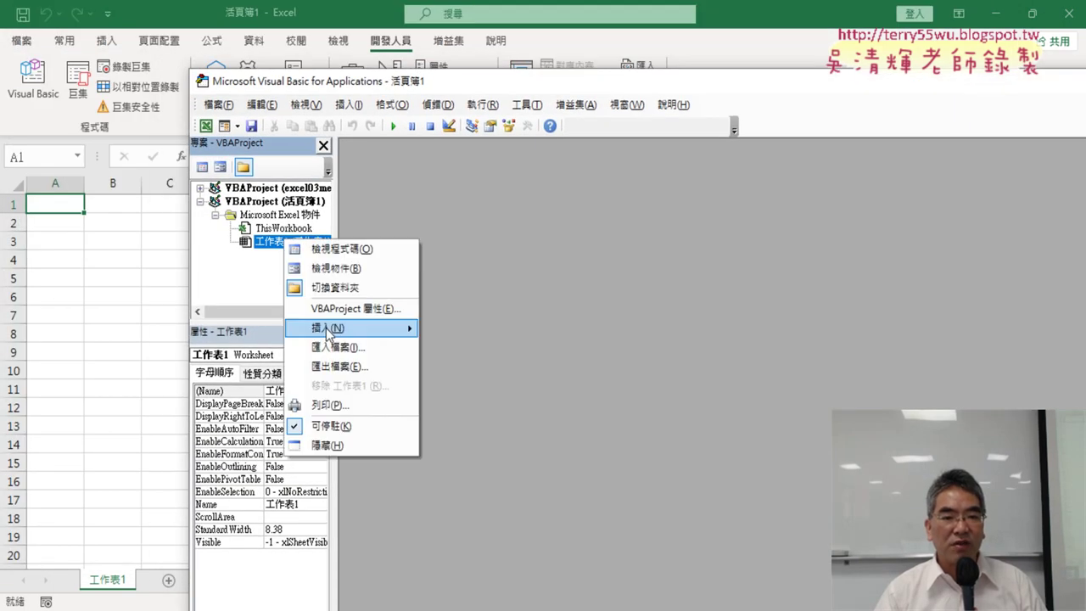
pyautogui.click(463, 357)
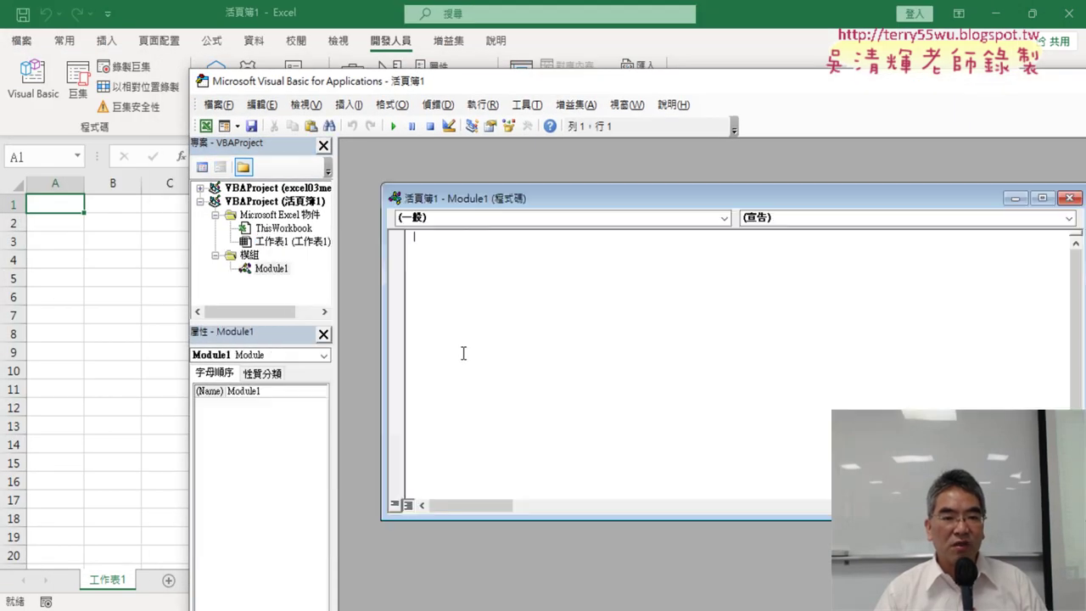
pyautogui.doubleClick(487, 202)
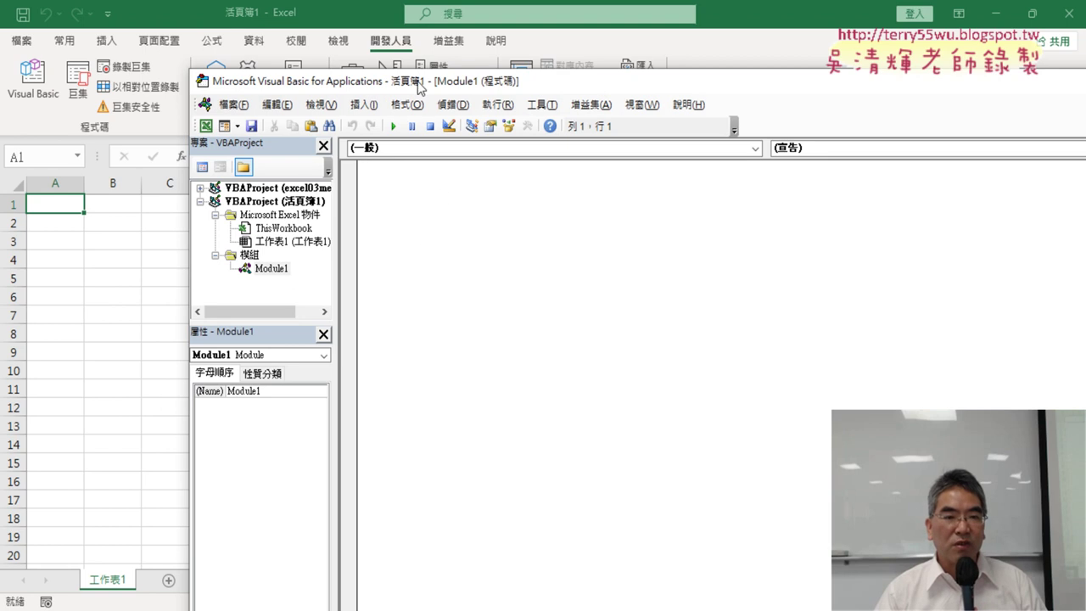
pyautogui.moveTo(417, 85); pyautogui.dragTo(450, 90)
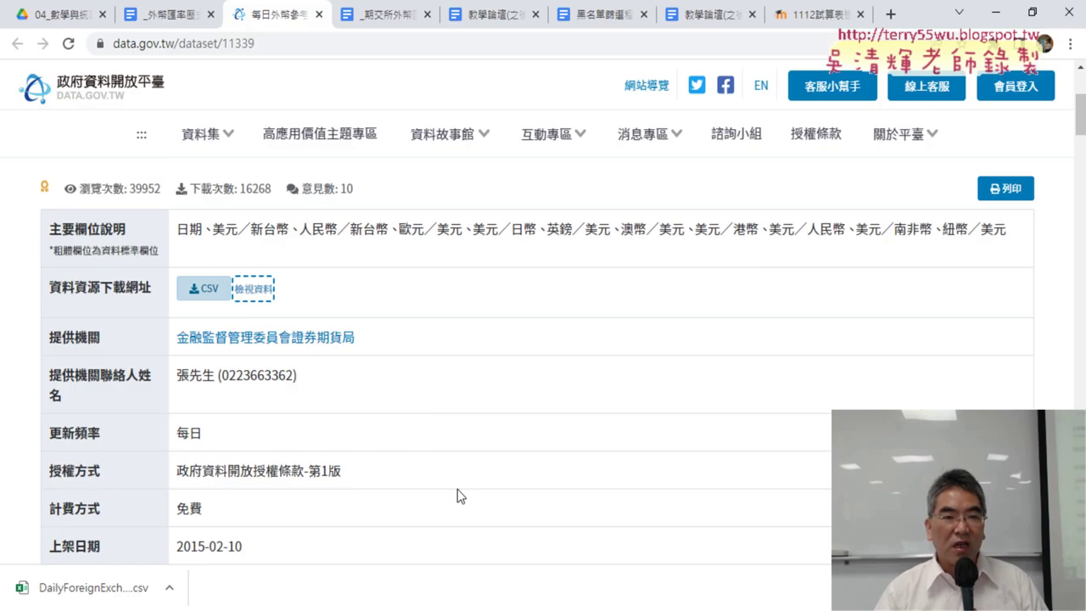
# Copy the 匯率下載 macro from Sub to End Sub in the lesson
pyautogui.click(173, 19)
pyautogui.scroll(4, 401, 324)
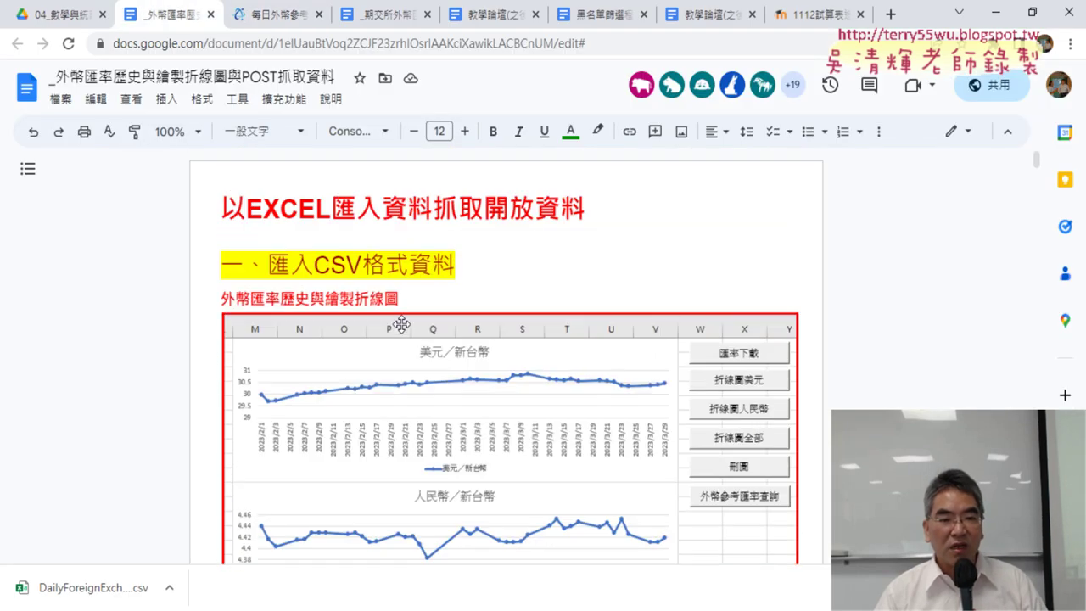
pyautogui.scroll(-5, 407, 328)
pyautogui.scroll(-5, 407, 329)
pyautogui.scroll(-3, 407, 328)
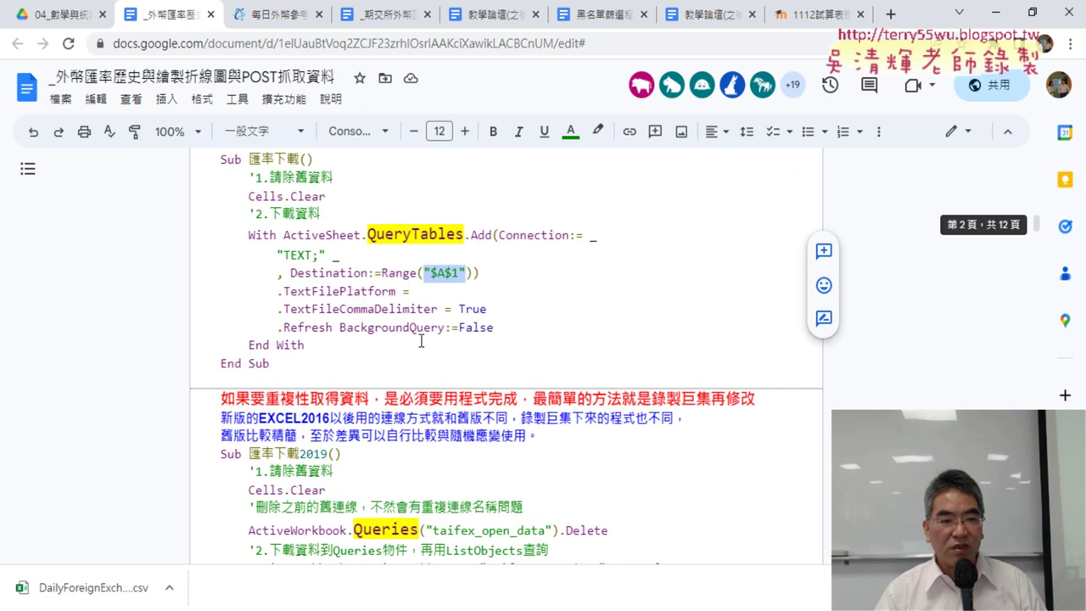
pyautogui.scroll(1, 223, 267)
pyautogui.scroll(1, 224, 267)
pyautogui.moveTo(221, 326)
pyautogui.mouseDown()
pyautogui.moveTo(313, 542)
pyautogui.moveTo(314, 526)
pyautogui.mouseUp()
pyautogui.hotkey('ctrl', 'c')
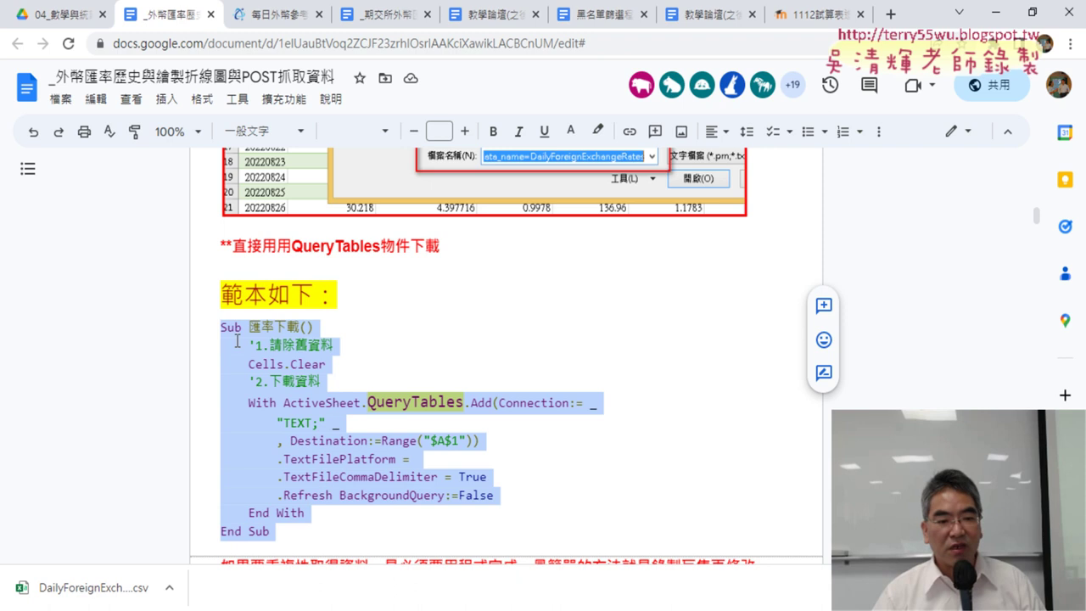
pyautogui.hotkey('alt', 'Tab')
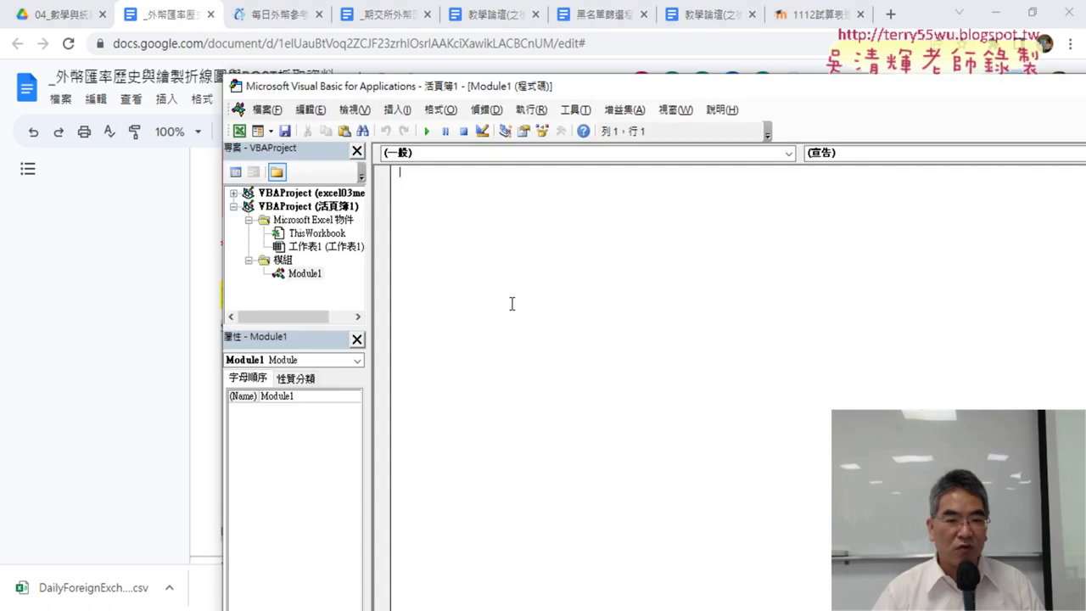
# Paste the 匯率下載 QueryTables macro into Module1 and set the code font size to 14
pyautogui.hotkey('ctrl', 'v')
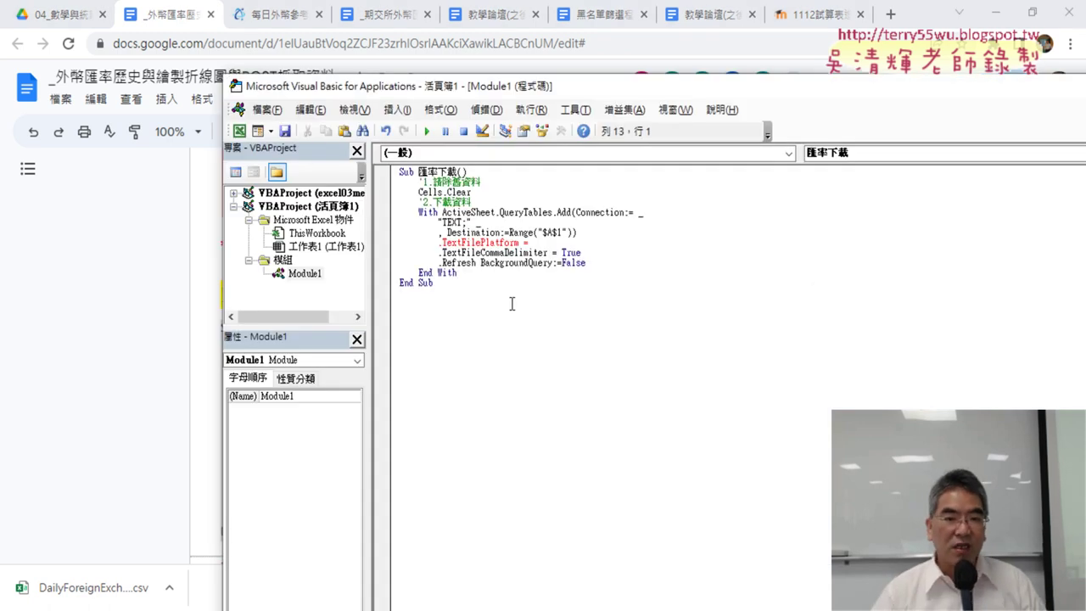
pyautogui.click(575, 110)
pyautogui.click(593, 187)
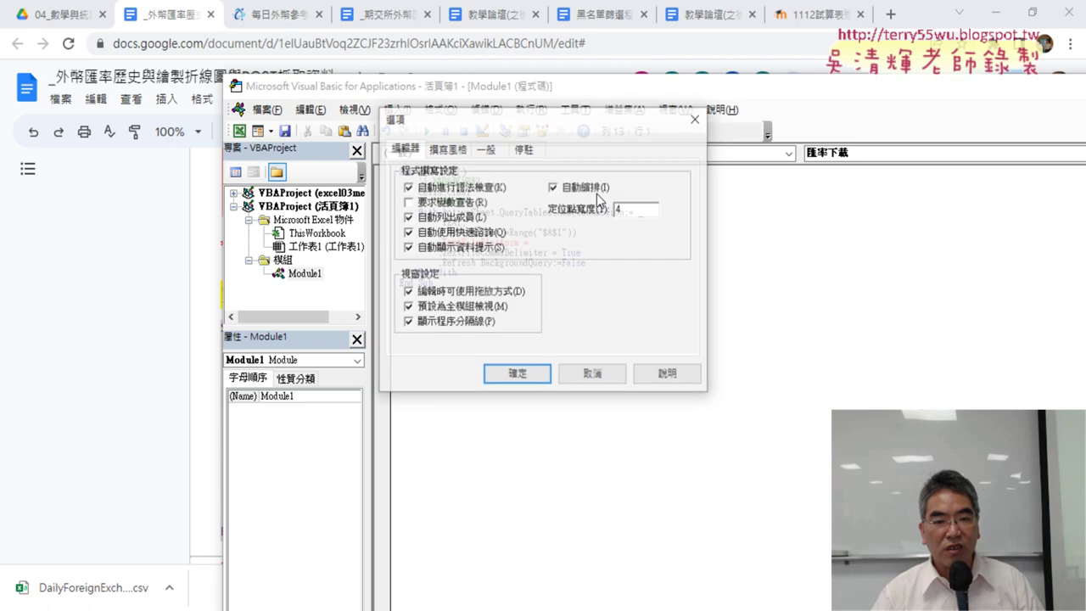
pyautogui.click(449, 148)
pyautogui.click(618, 225)
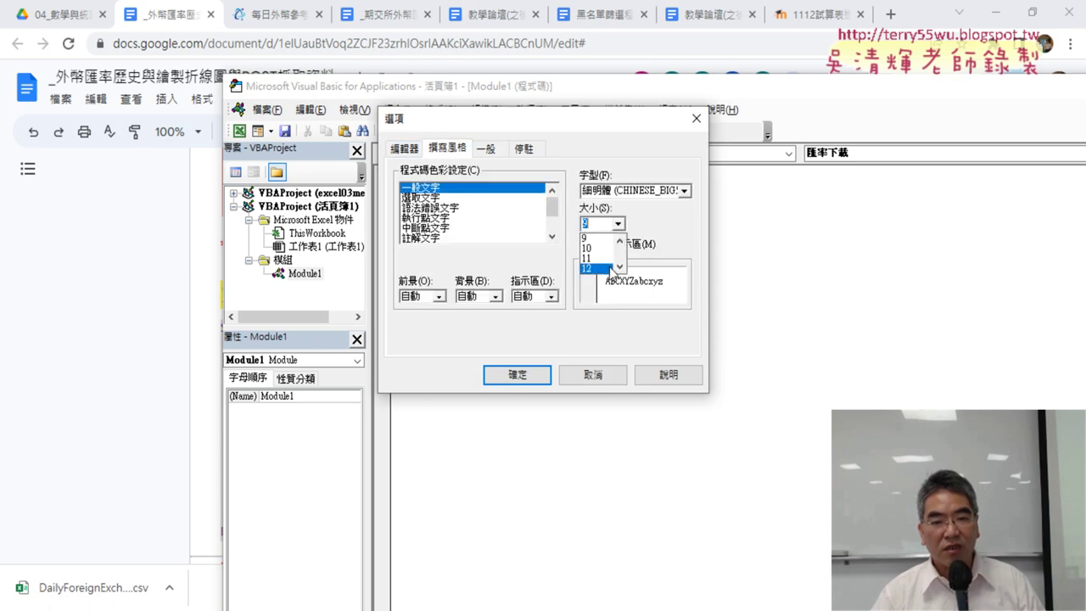
pyautogui.click(609, 270)
pyautogui.click(617, 223)
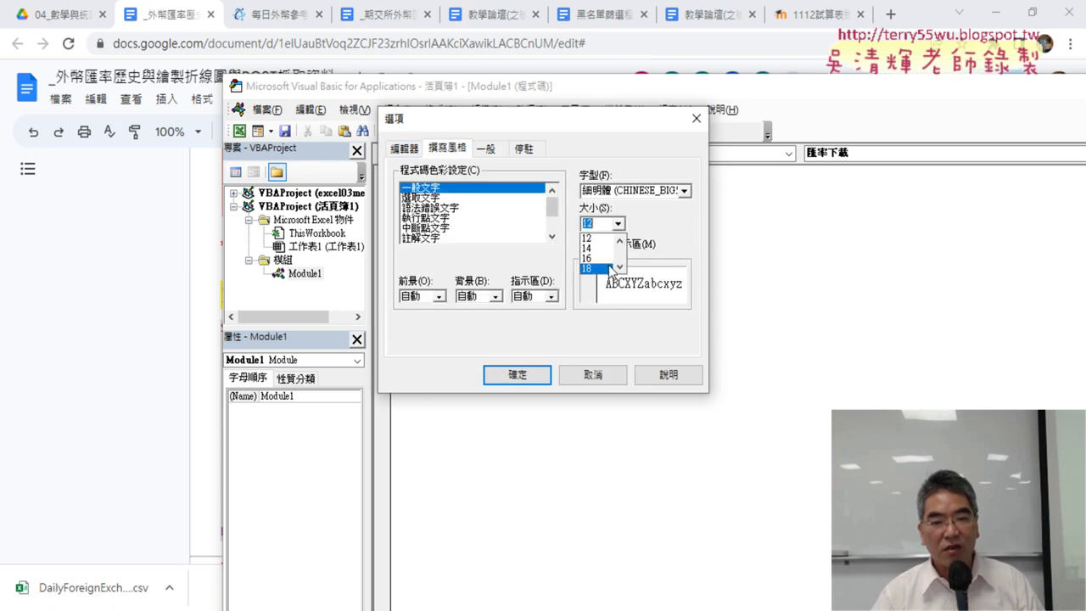
pyautogui.click(608, 251)
pyautogui.click(543, 374)
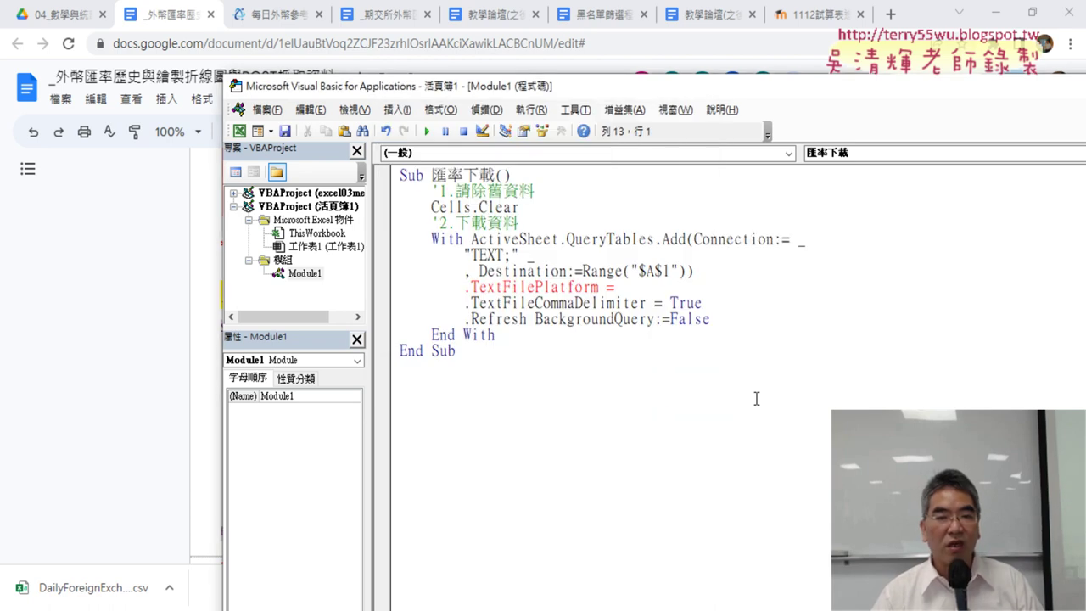
# Point out the blank spots after "TEXT; and on the TextFilePlatform line
pyautogui.click(513, 256)
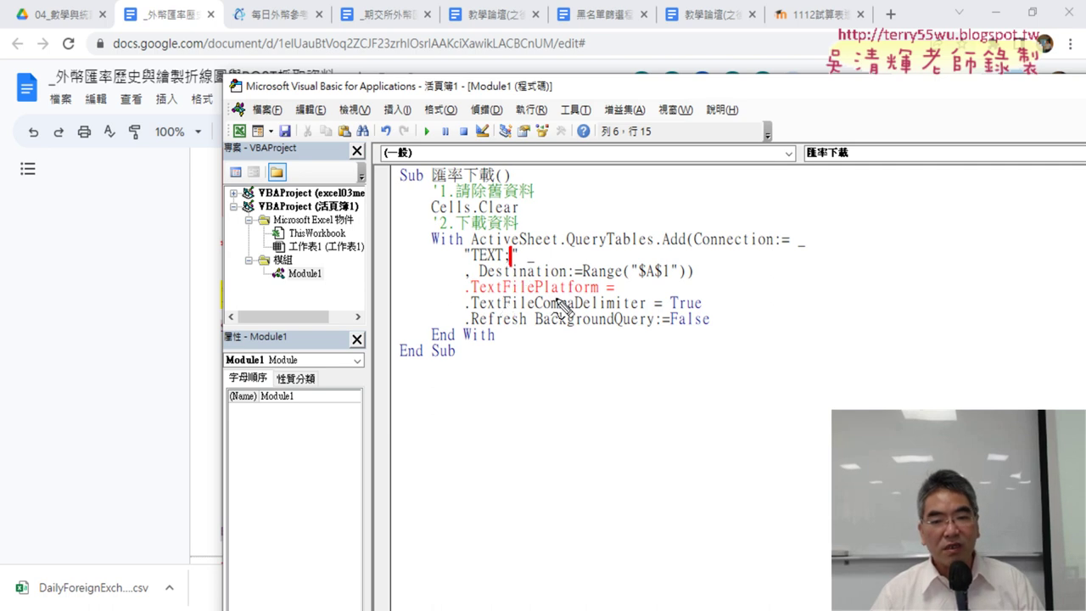
pyautogui.moveTo(540, 294); pyautogui.dragTo(598, 290)
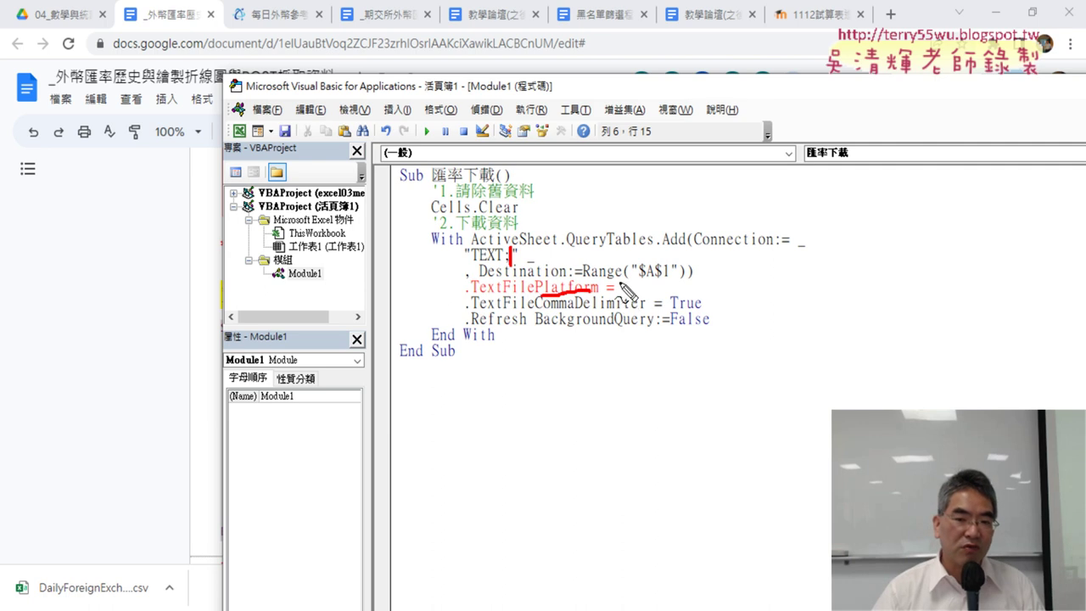
pyautogui.press('Escape')
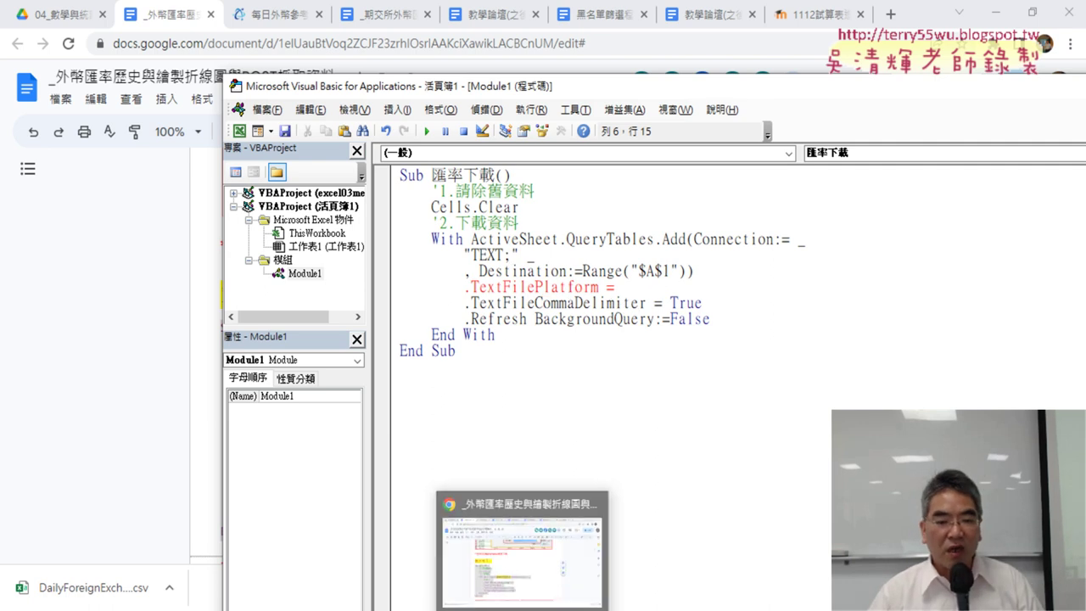
# Copy the taifex DailyForeignExchangeRates 資料下載網址 from data.gov.tw's details and return to the VBA editor
pyautogui.click(532, 547)
pyautogui.click(262, 19)
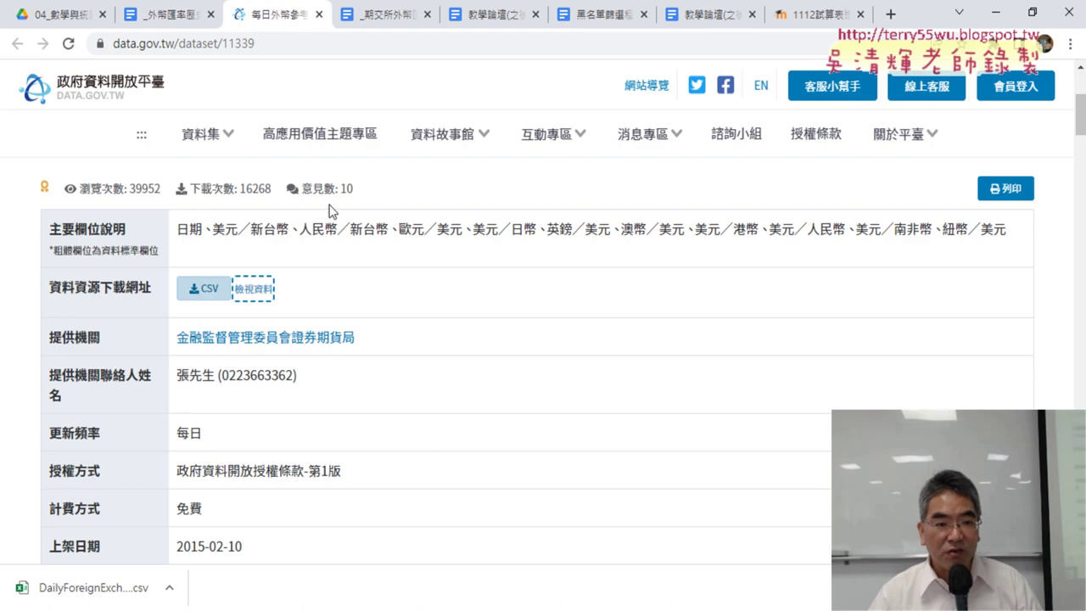
pyautogui.click(254, 288)
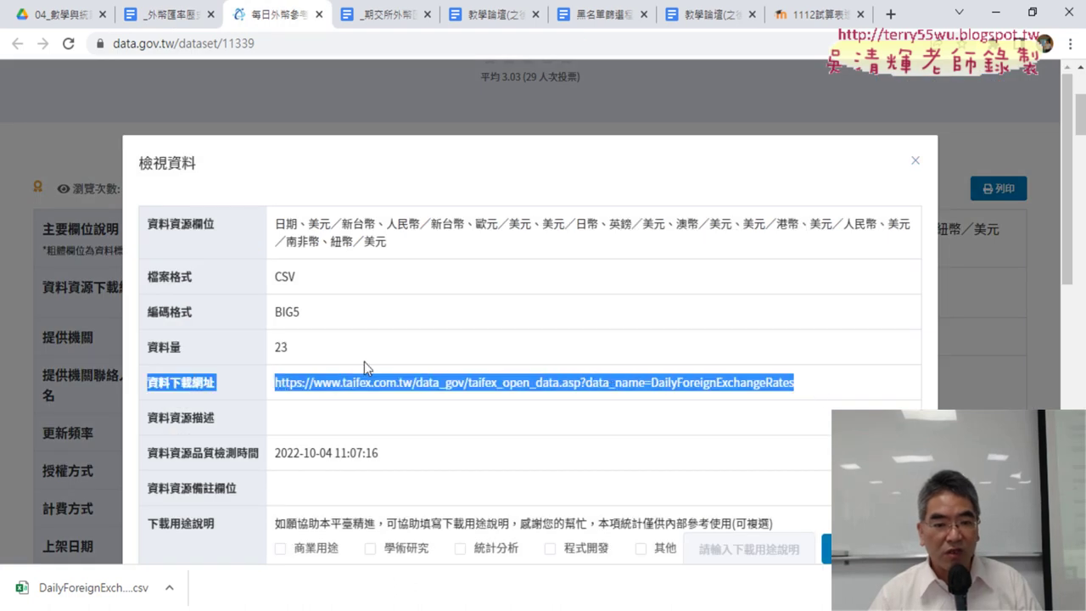
pyautogui.moveTo(810, 382); pyautogui.dragTo(273, 381)
pyautogui.hotkey('ctrl', 'c')
pyautogui.rightClick(343, 382)
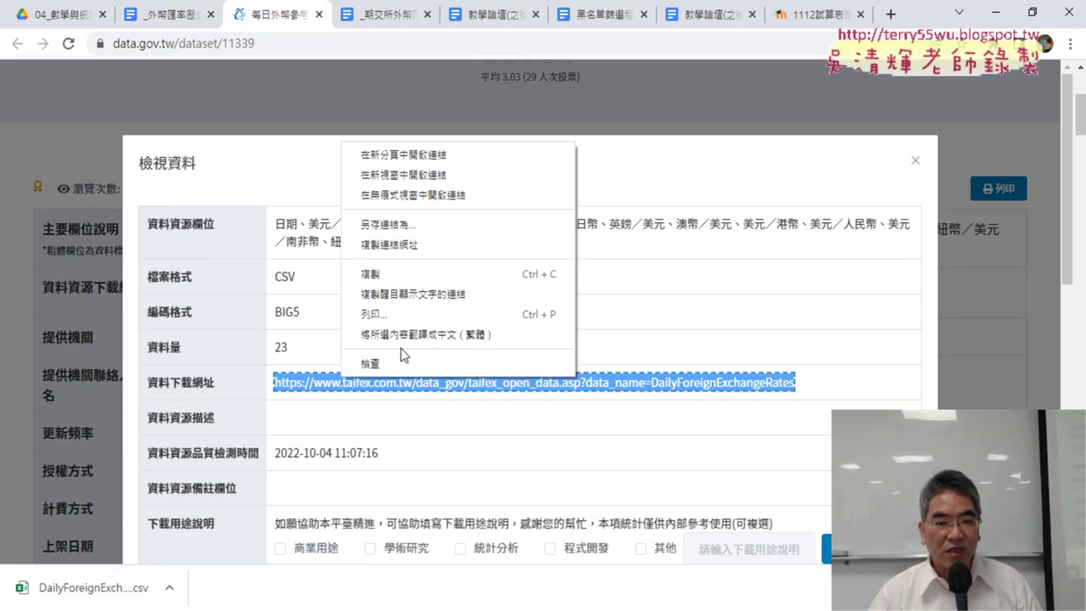
pyautogui.click(409, 276)
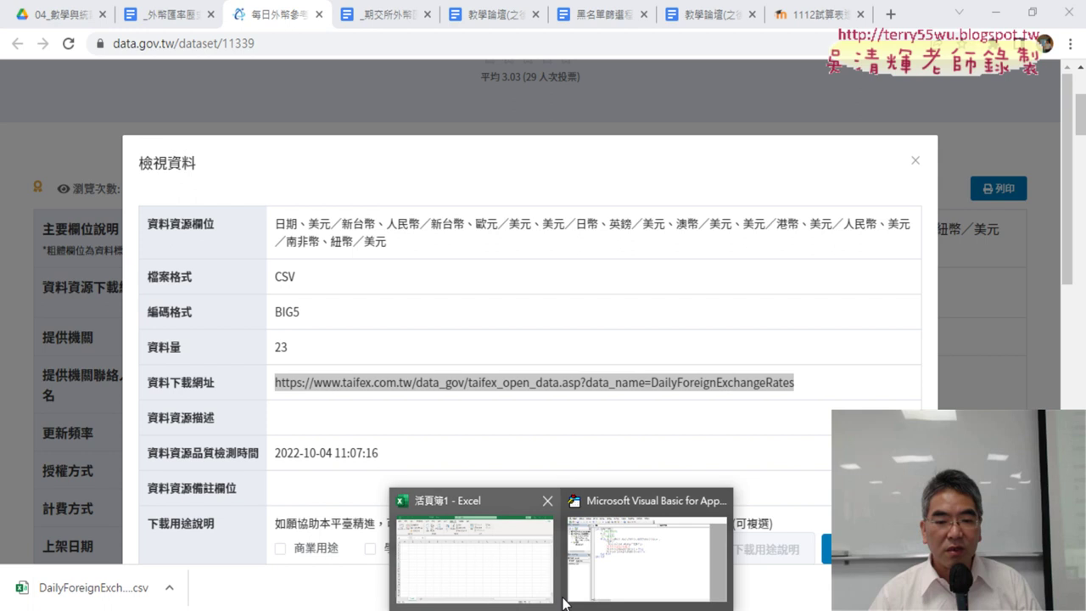
pyautogui.click(622, 555)
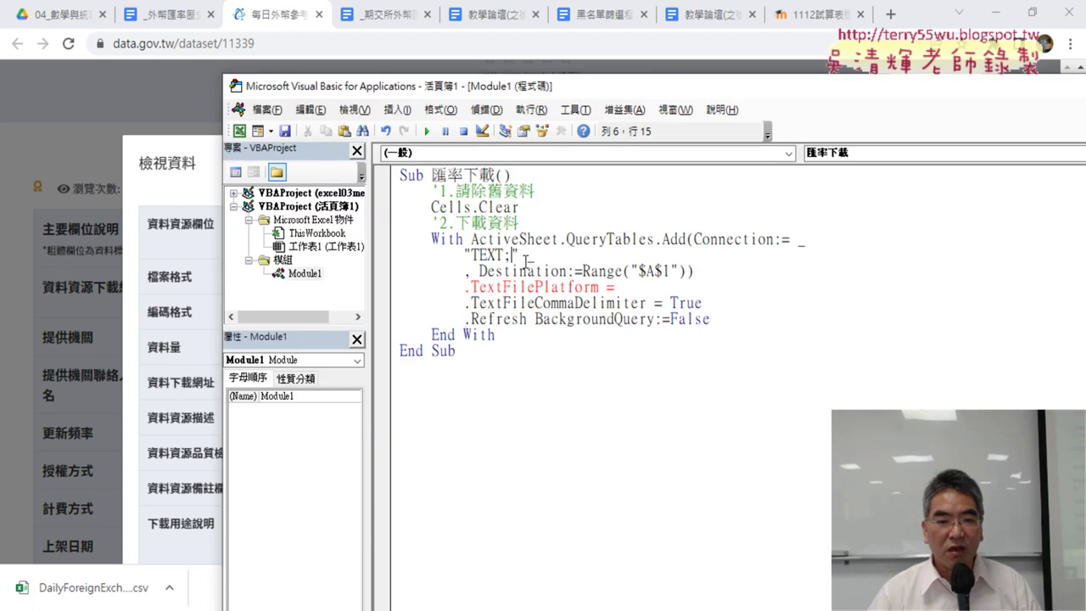
# Paste the taifex URL after "TEXT; and set .TextFilePlatform to 950
pyautogui.hotkey('ctrl', 'v')
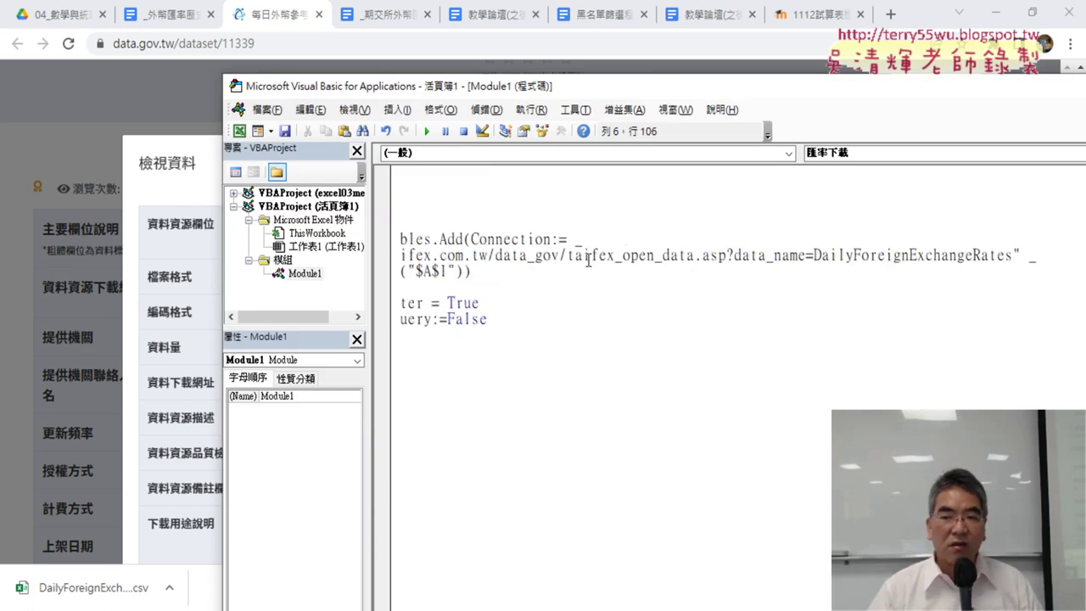
pyautogui.click(528, 440)
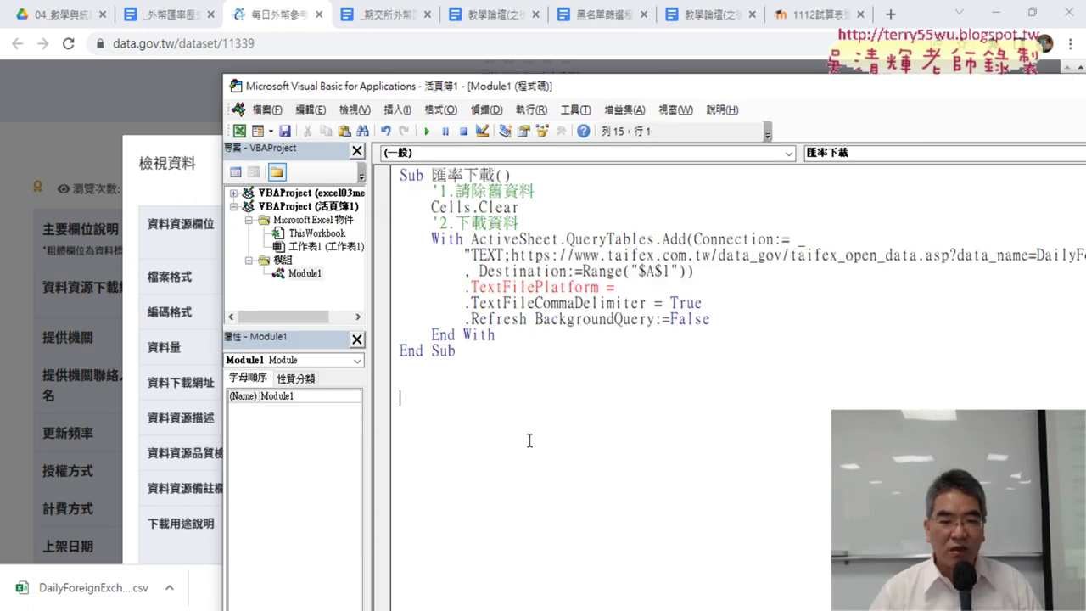
pyautogui.click(625, 291)
pyautogui.write('9')
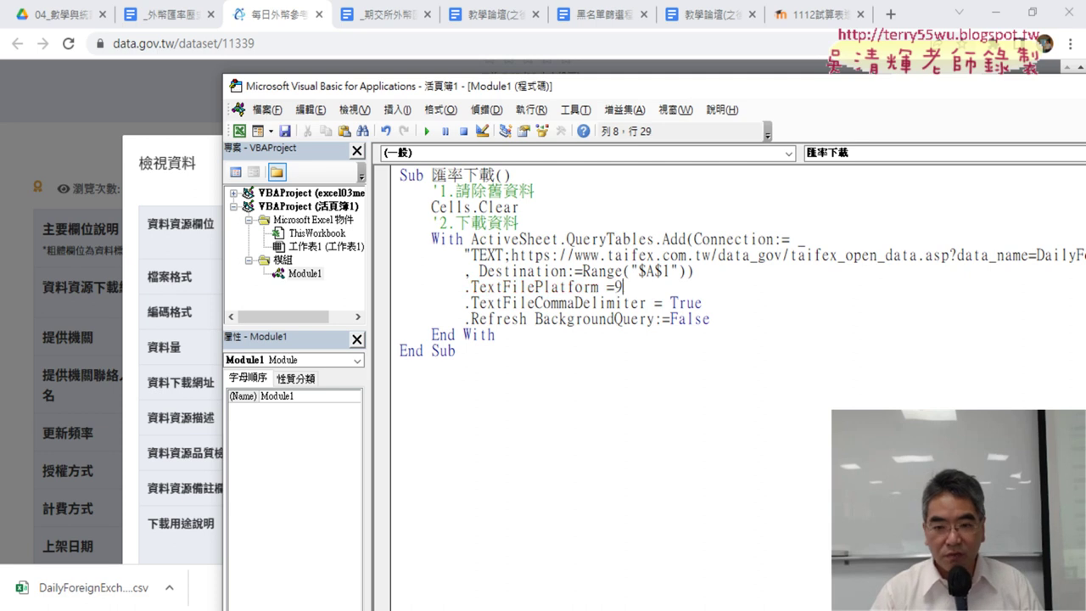
pyautogui.write('50')
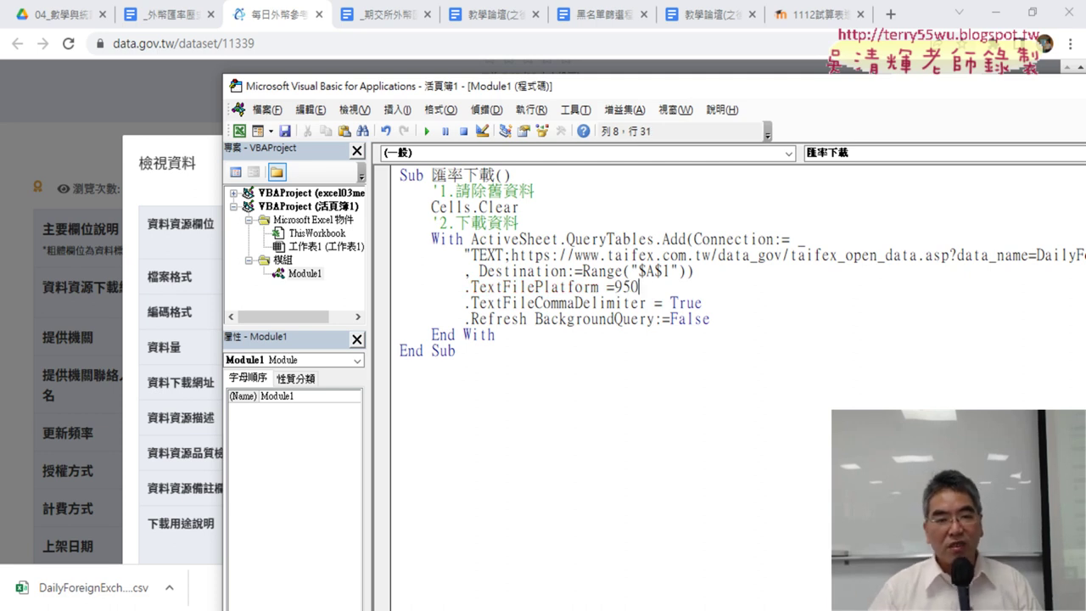
pyautogui.click(992, 14)
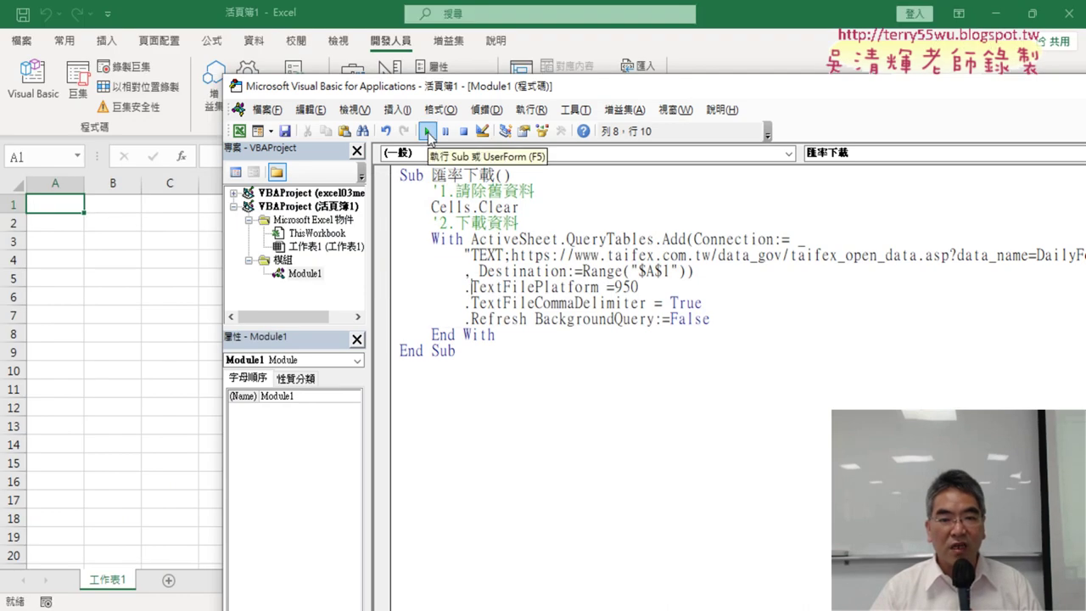
# Run the 匯率下載 macro, then change TextFilePlatform to 65001 and run it again
pyautogui.click(428, 132)
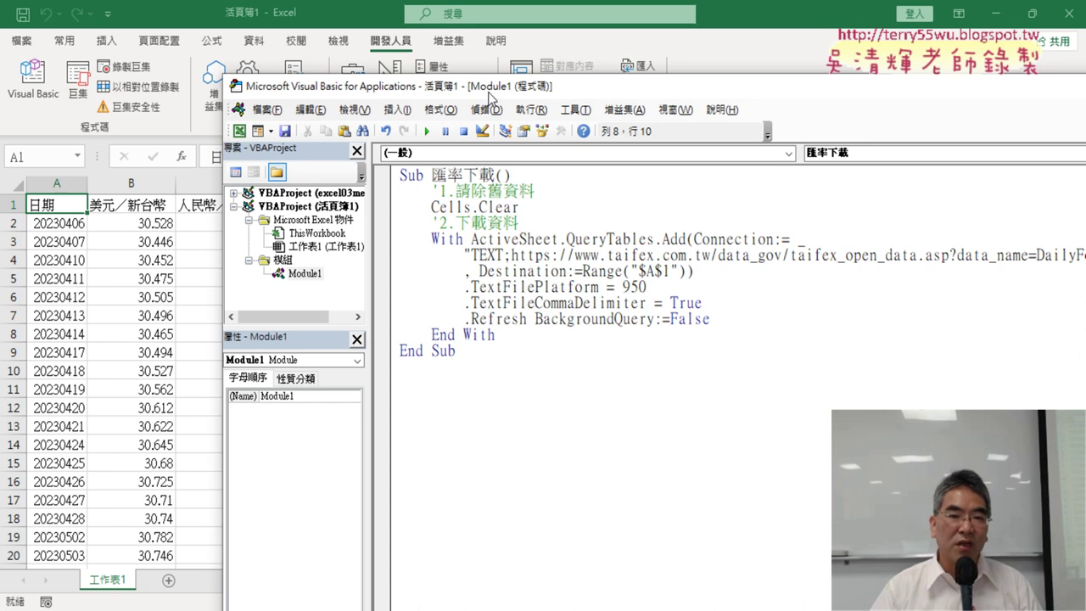
pyautogui.moveTo(490, 90)
pyautogui.mouseDown()
pyautogui.moveTo(760, 97)
pyautogui.moveTo(629, 116)
pyautogui.mouseUp()
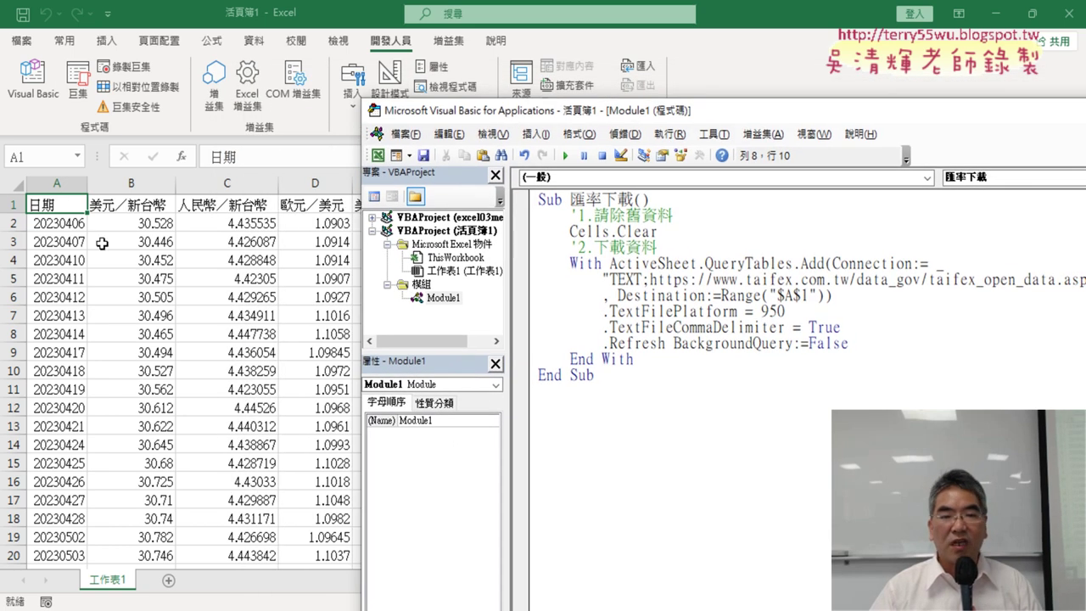
pyautogui.moveTo(794, 318); pyautogui.dragTo(769, 314)
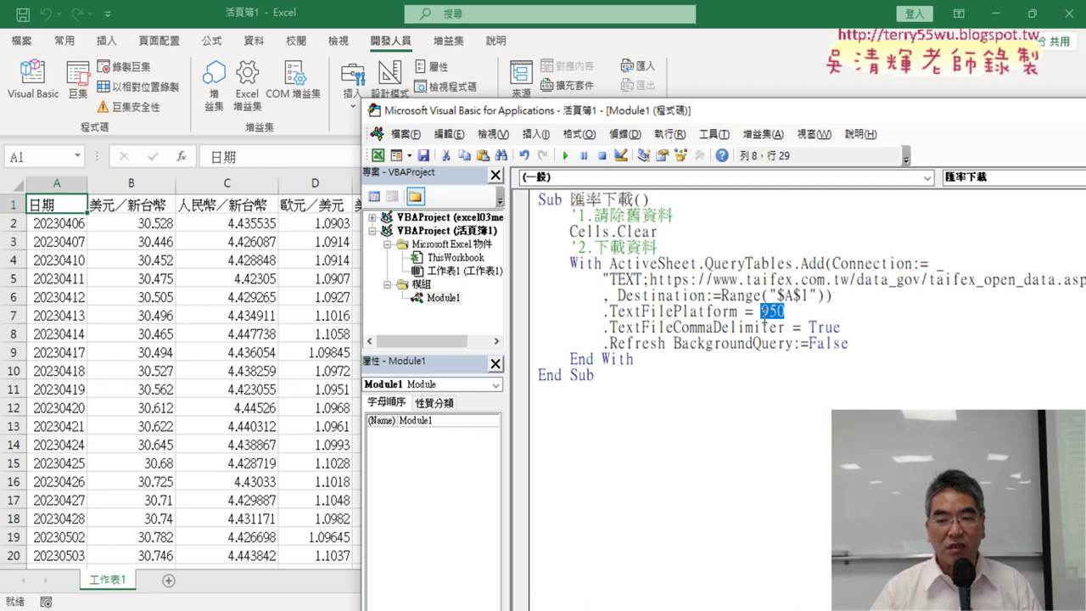
pyautogui.write('65001')
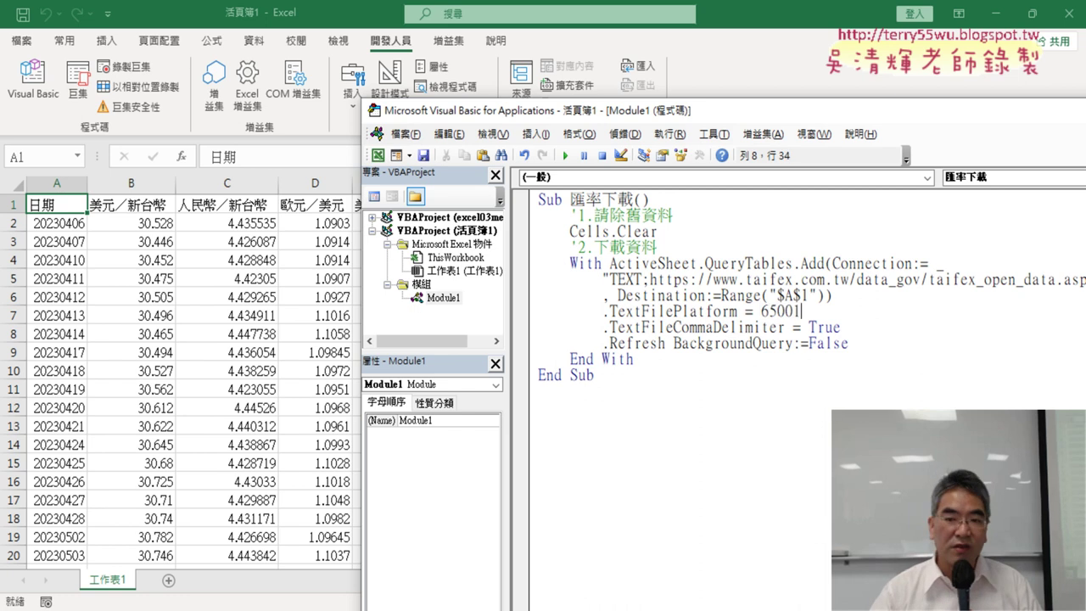
pyautogui.click(565, 156)
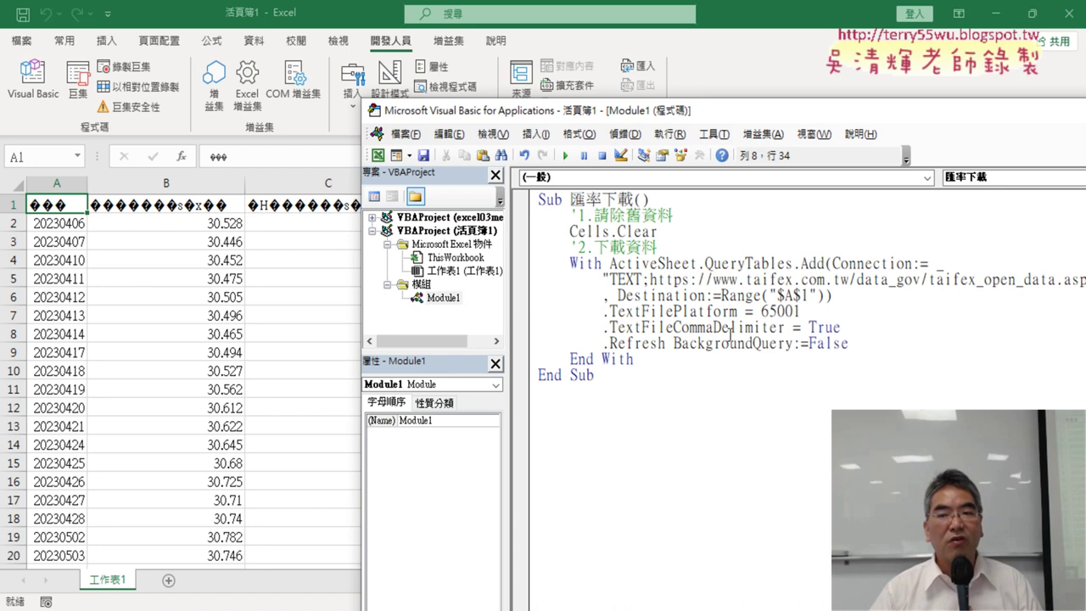
# Restore TextFilePlatform to 950 and rerun the macro so the Chinese headers read correctly
pyautogui.moveTo(802, 312); pyautogui.dragTo(761, 312)
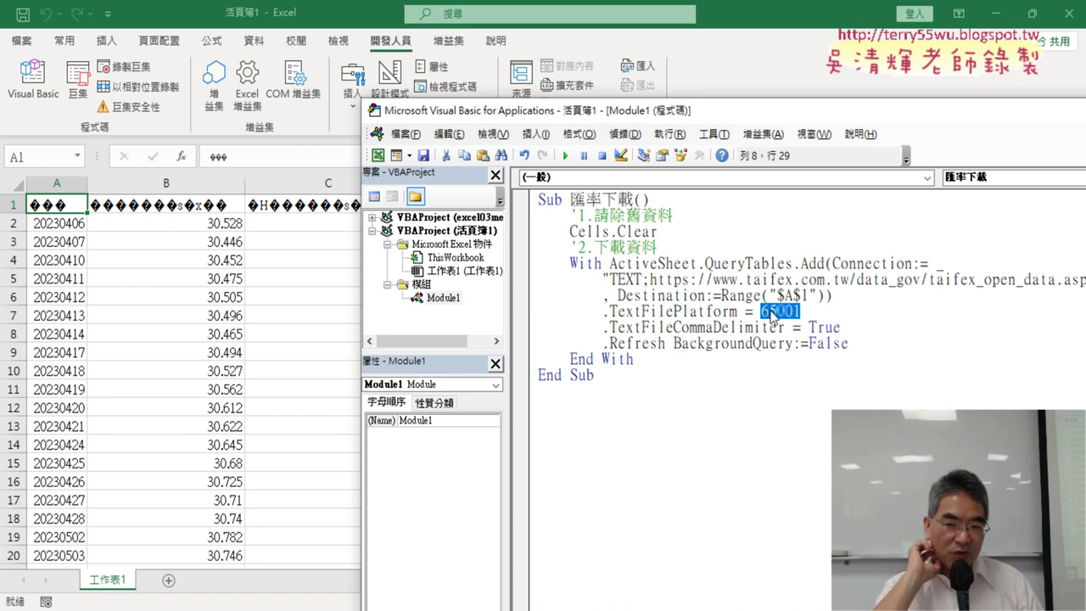
pyautogui.write('95')
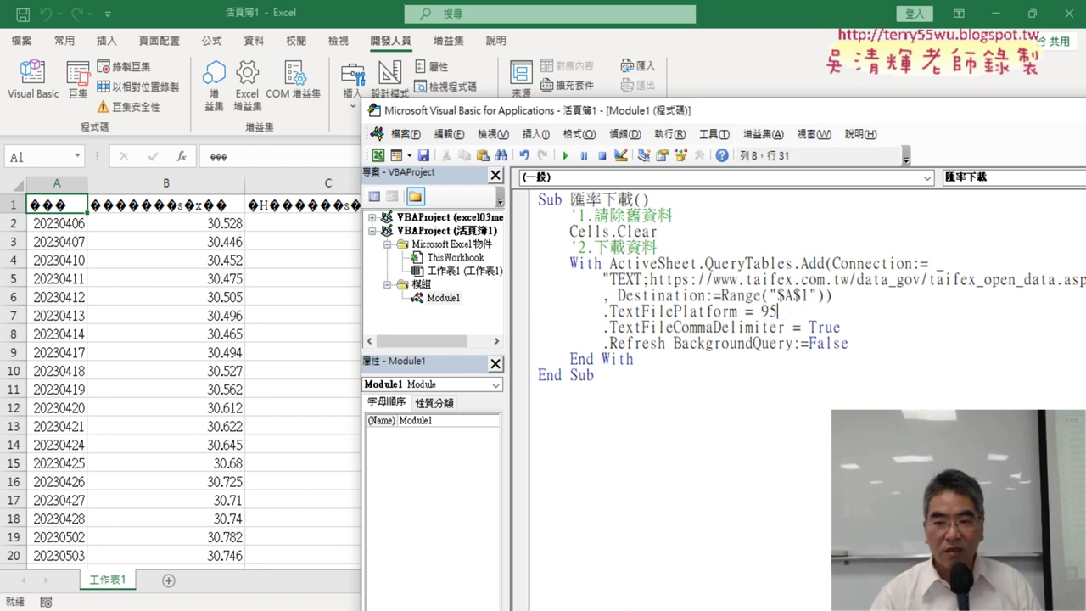
pyautogui.write('0')
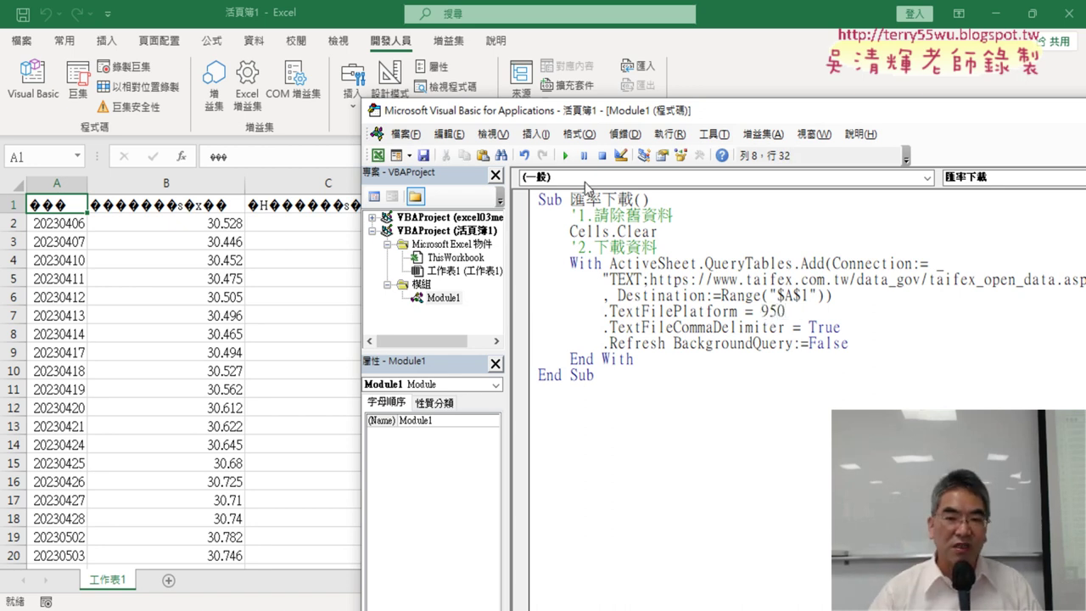
pyautogui.click(565, 155)
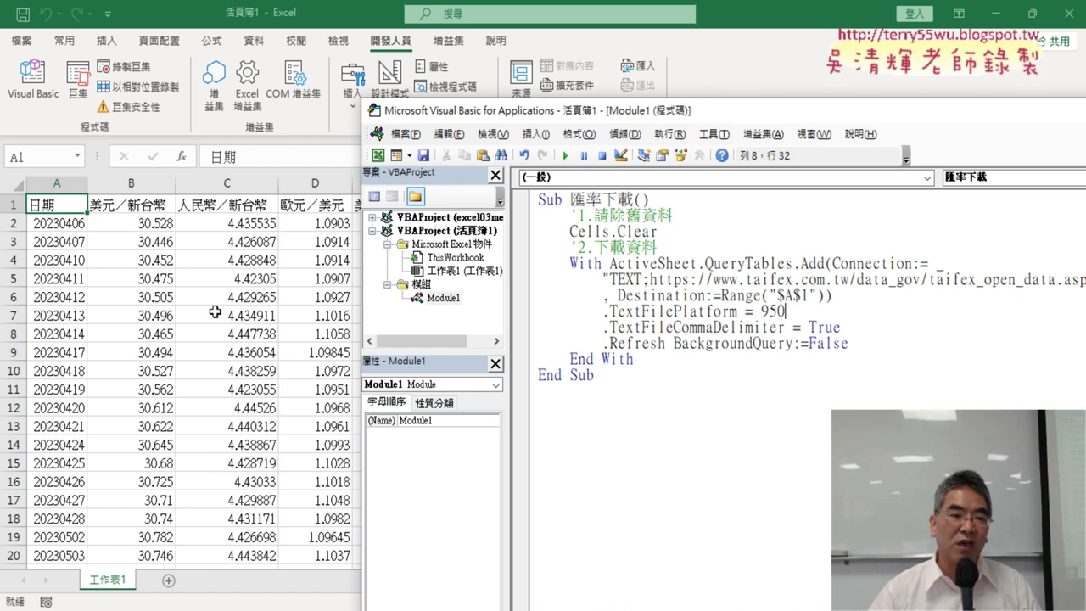
pyautogui.click(48, 206)
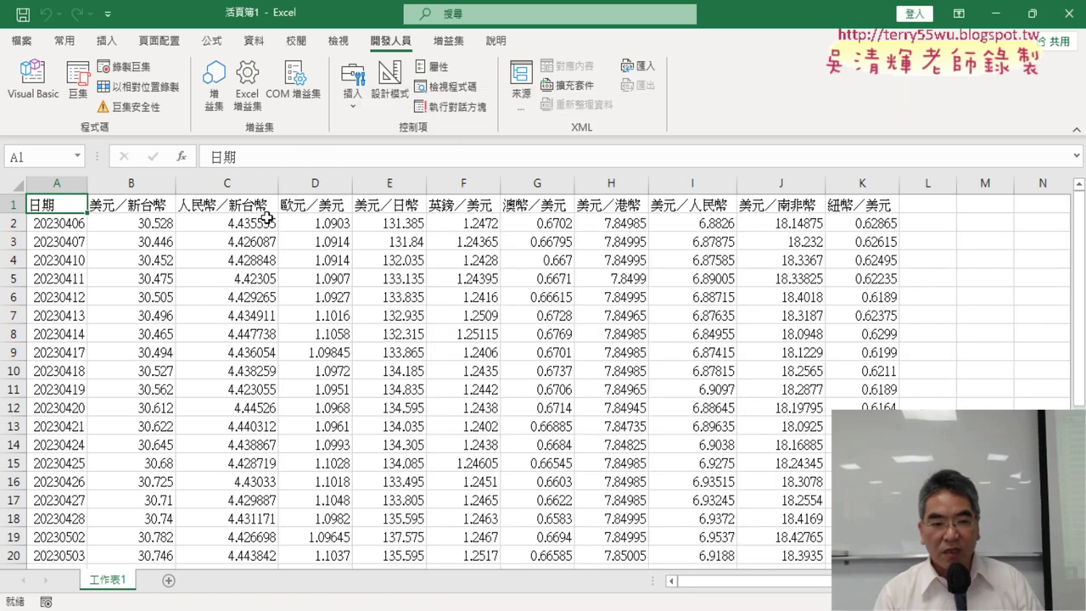
# Check the imported data down to its last row and the 美元／新台幣 column
pyautogui.hotkey('ctrl', 'Down')
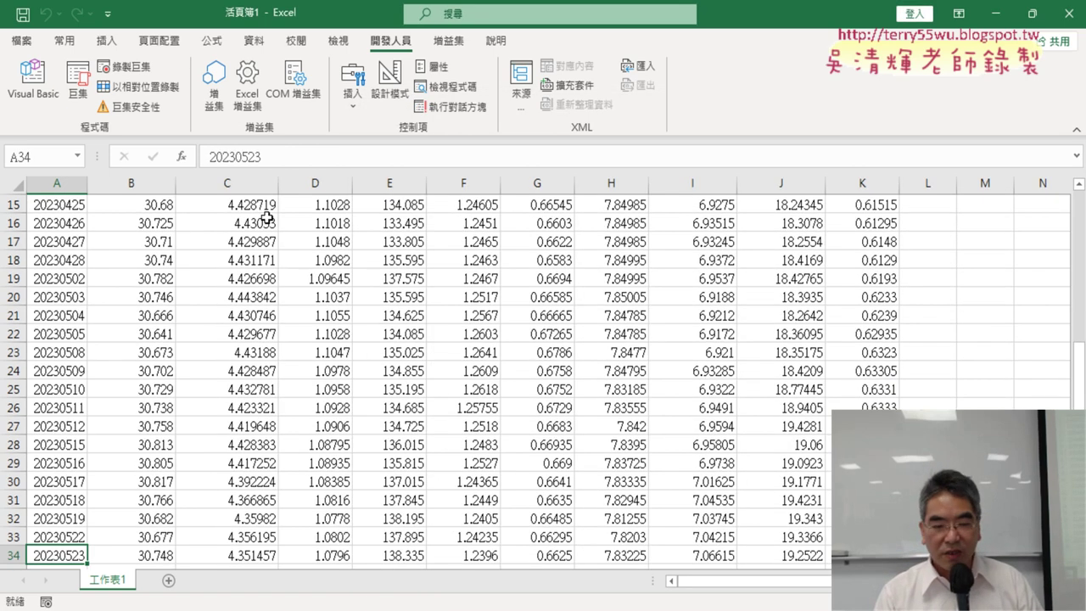
pyautogui.hotkey('ctrl', 'Up')
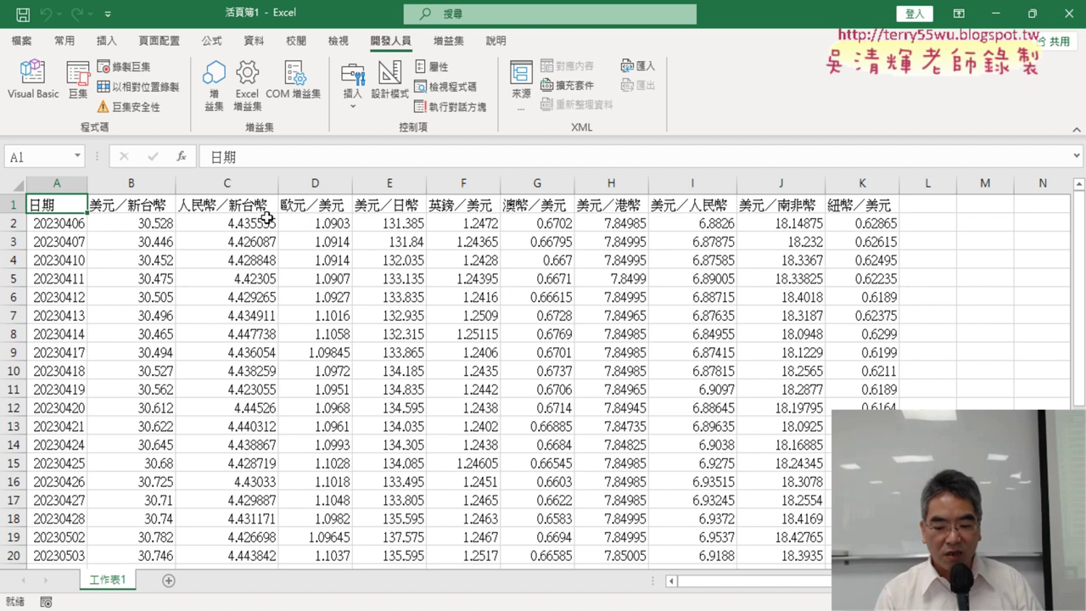
pyautogui.hotkey('ctrl', 'Down')
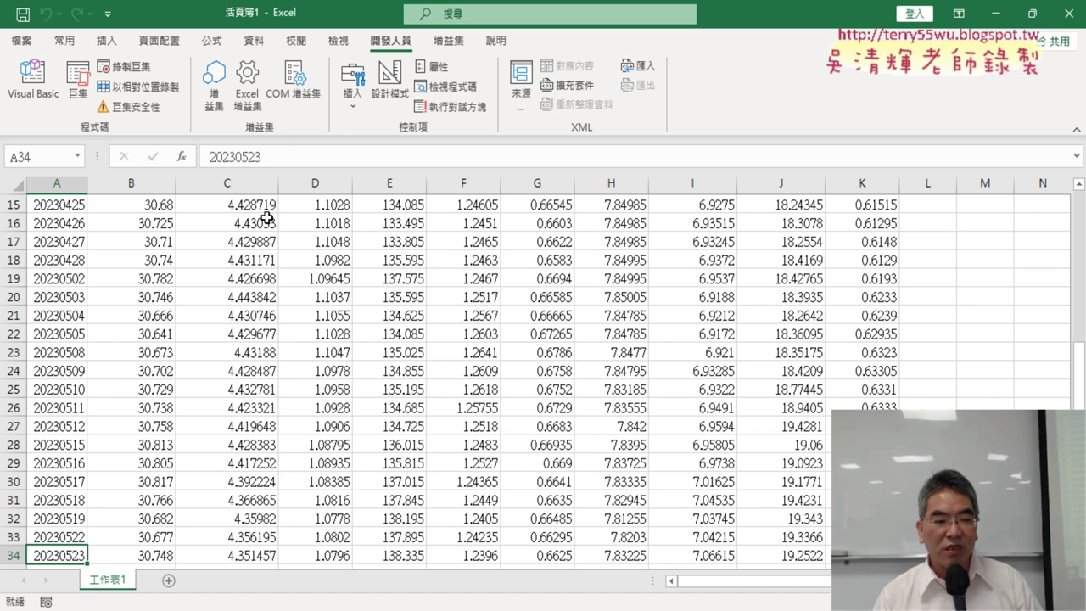
pyautogui.hotkey('ctrl', 'Home')
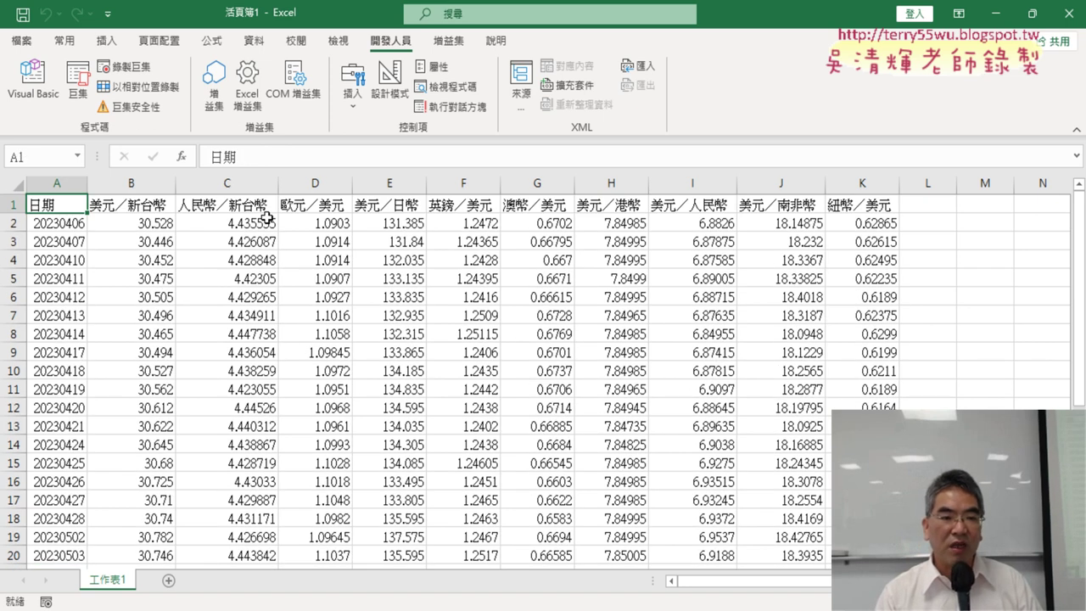
pyautogui.press('Right')
pyautogui.press('Right')
pyautogui.press('Right')
pyautogui.press('Right')
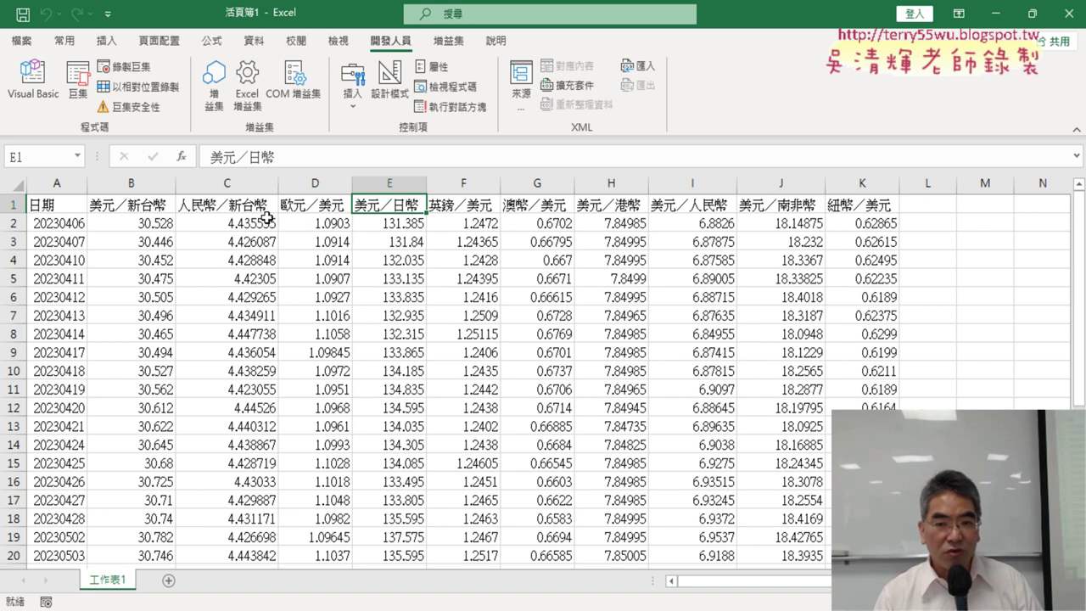
pyautogui.press('Left')
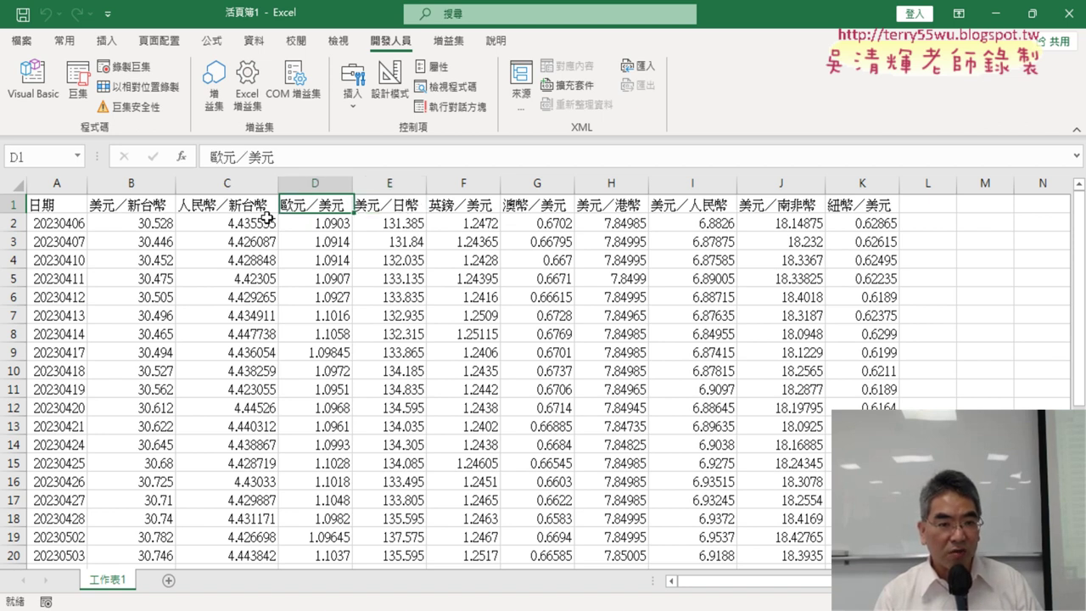
pyautogui.press('Left')
pyautogui.press('Left')
pyautogui.press('Left')
pyautogui.press('Right')
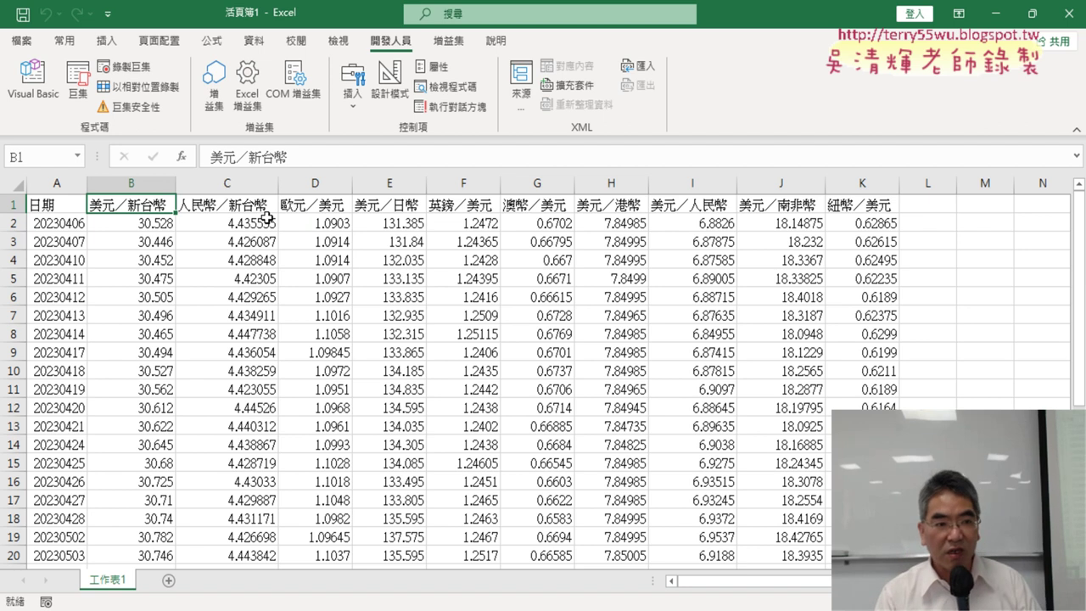
pyautogui.press('Down')
# Scroll through the rate table out to column K, then switch to the browser
pyautogui.scroll(-2, 269, 268)
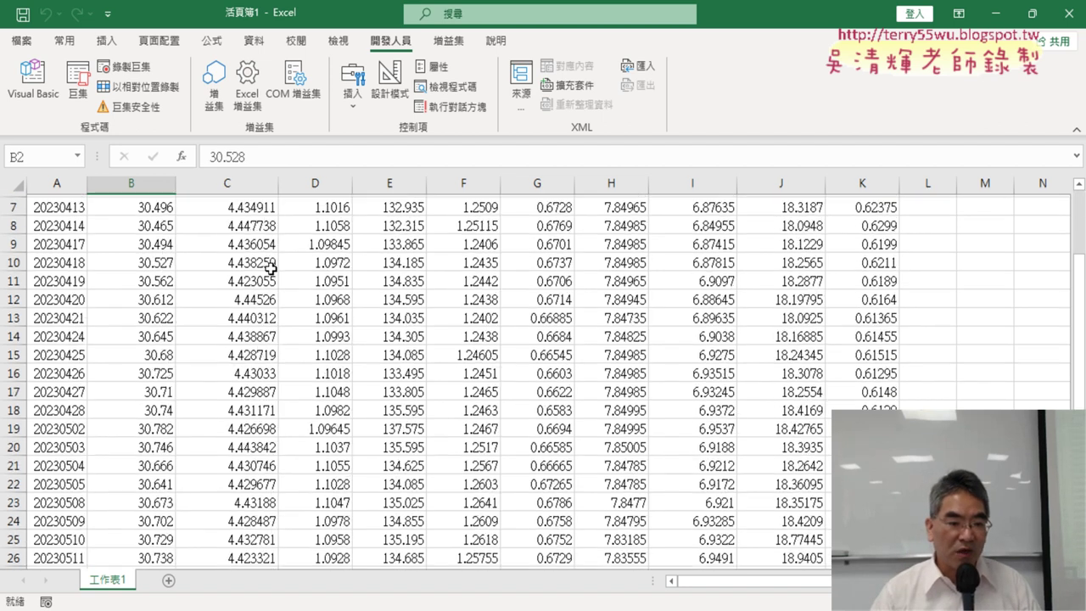
pyautogui.scroll(-3, 269, 268)
pyautogui.scroll(-1, 263, 272)
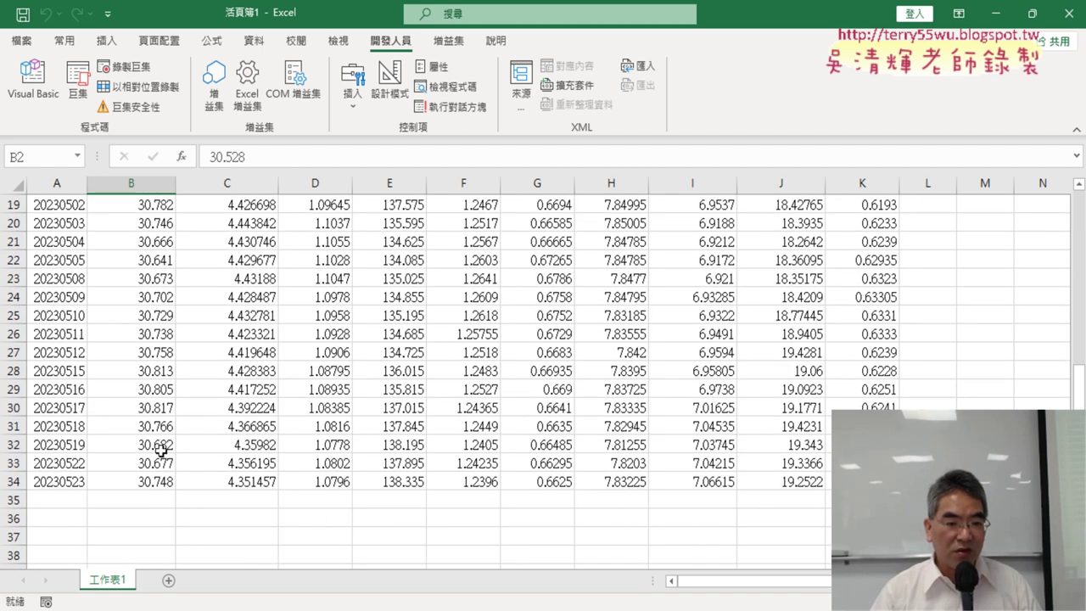
pyautogui.scroll(2, 144, 424)
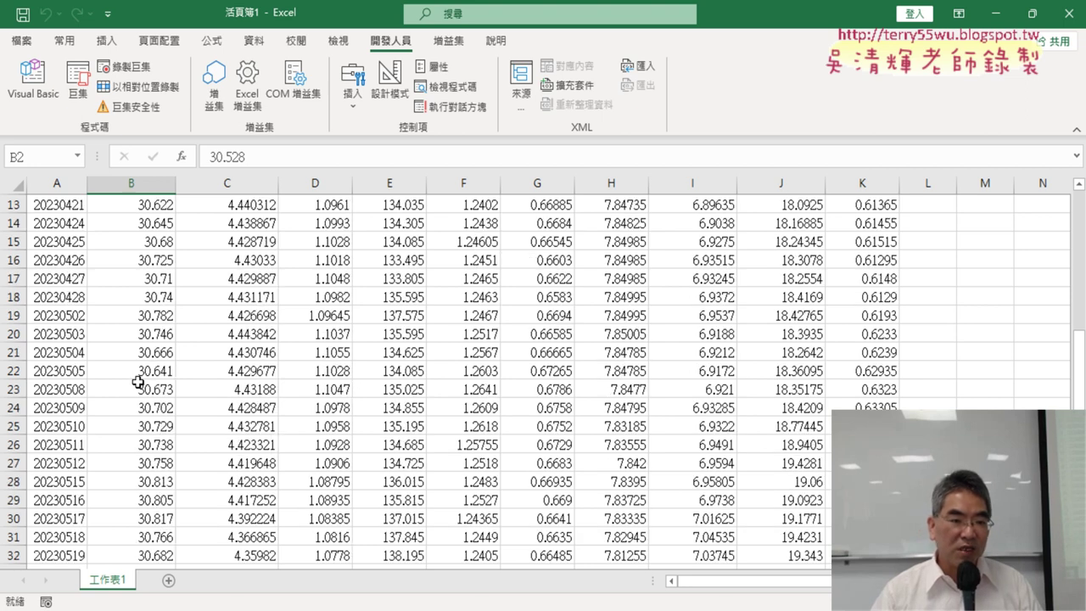
pyautogui.scroll(1, 152, 416)
pyautogui.scroll(4, 151, 416)
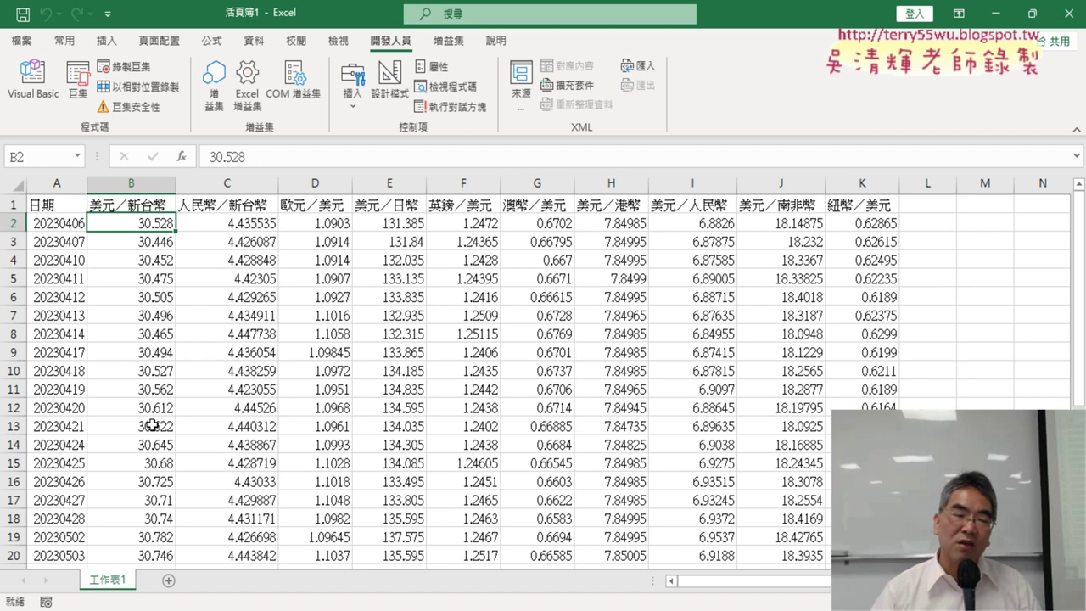
pyautogui.hscroll(1, 543, 373)
pyautogui.hscroll(3, 543, 373)
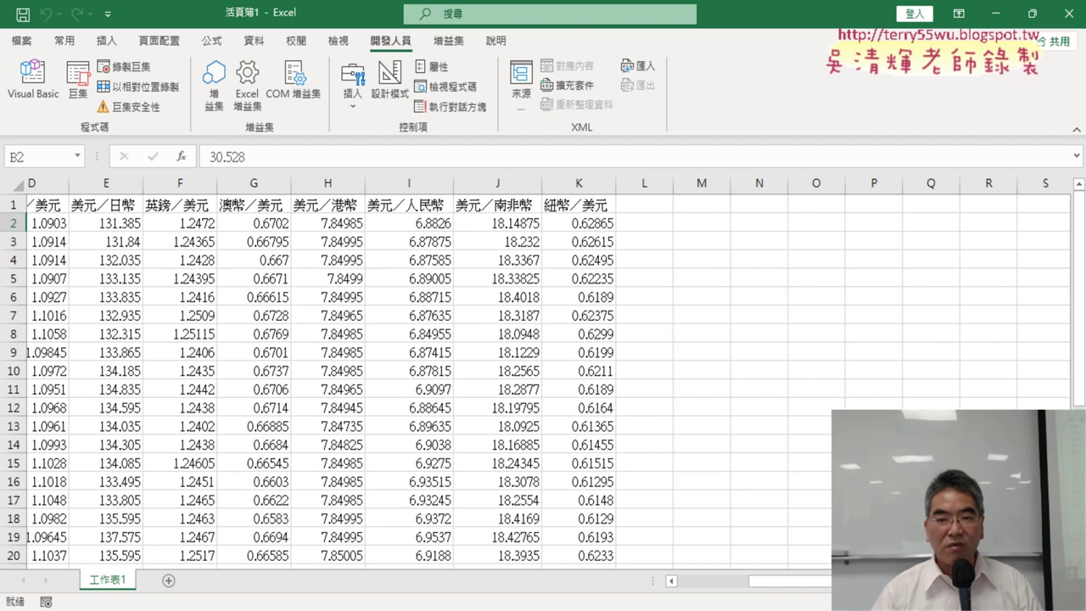
pyautogui.hscroll(3, 542, 373)
pyautogui.hscroll(2, 543, 373)
pyautogui.hscroll(1, 371, 262)
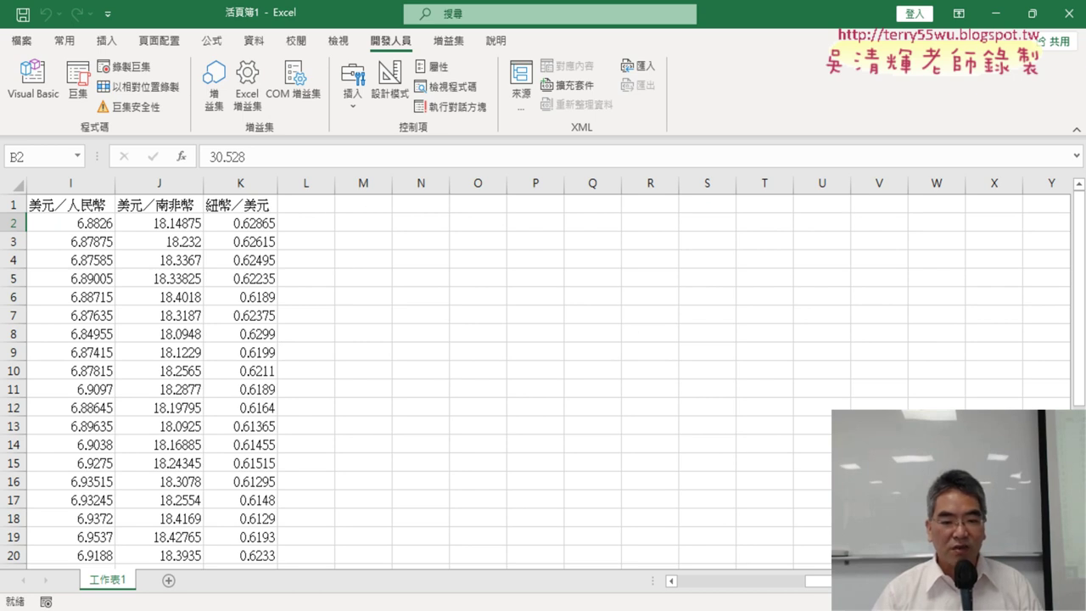
pyautogui.hotkey('alt', 'Tab')
# Scroll the Google Docs lesson to the top to show its title and 美元／新台幣 chart
pyautogui.click(182, 18)
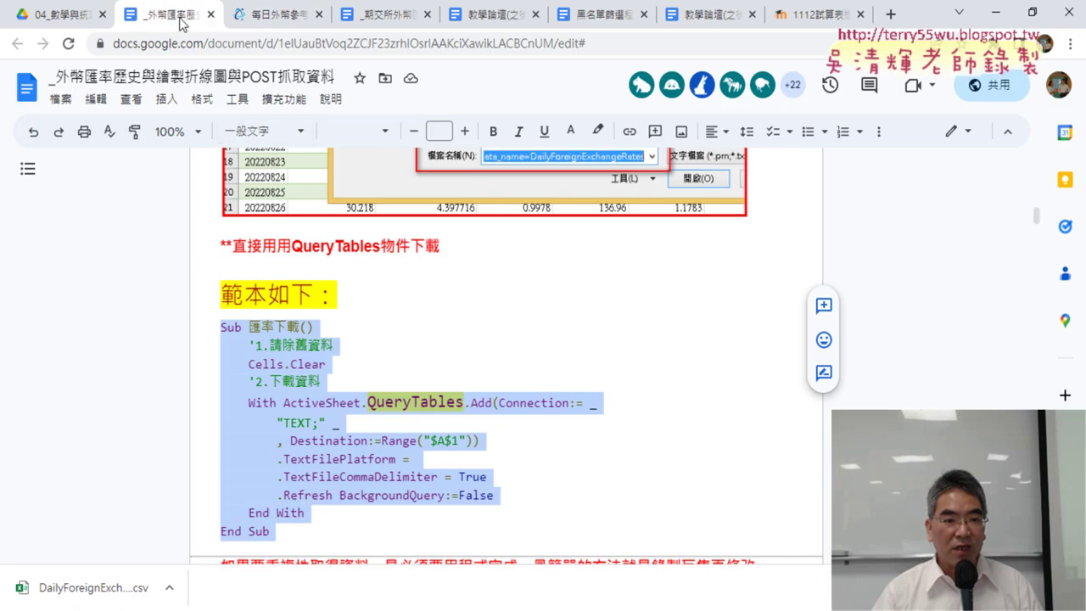
pyautogui.scroll(2, 373, 405)
pyautogui.scroll(3, 373, 406)
pyautogui.scroll(5, 373, 405)
pyautogui.scroll(5, 373, 406)
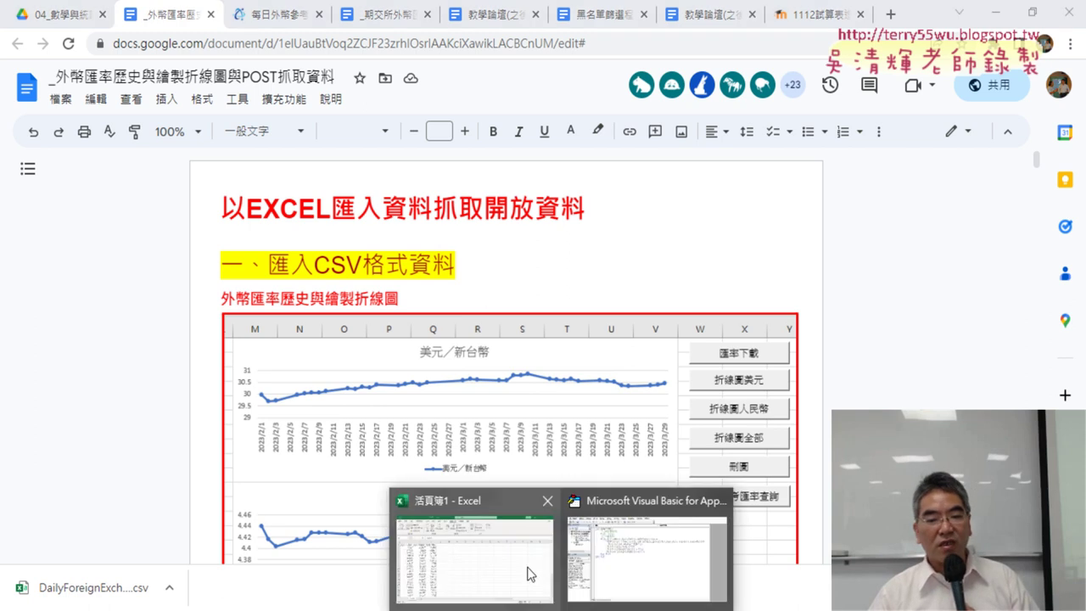
# Bring Excel's 活頁簿1 back and scroll 工作表1 left to column A
pyautogui.click(497, 563)
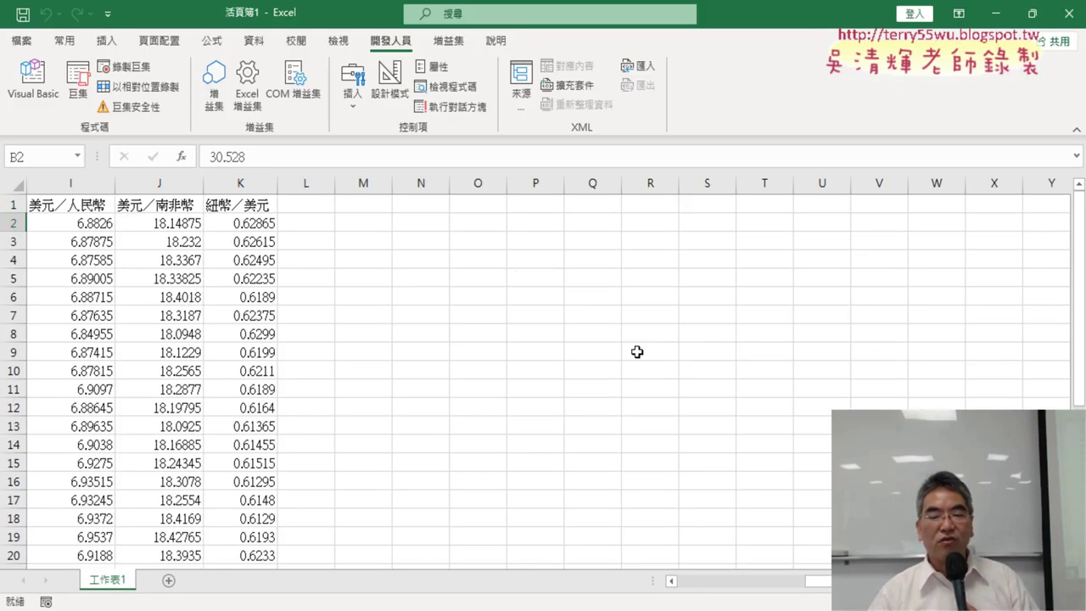
pyautogui.hscroll(-8, 326, 426)
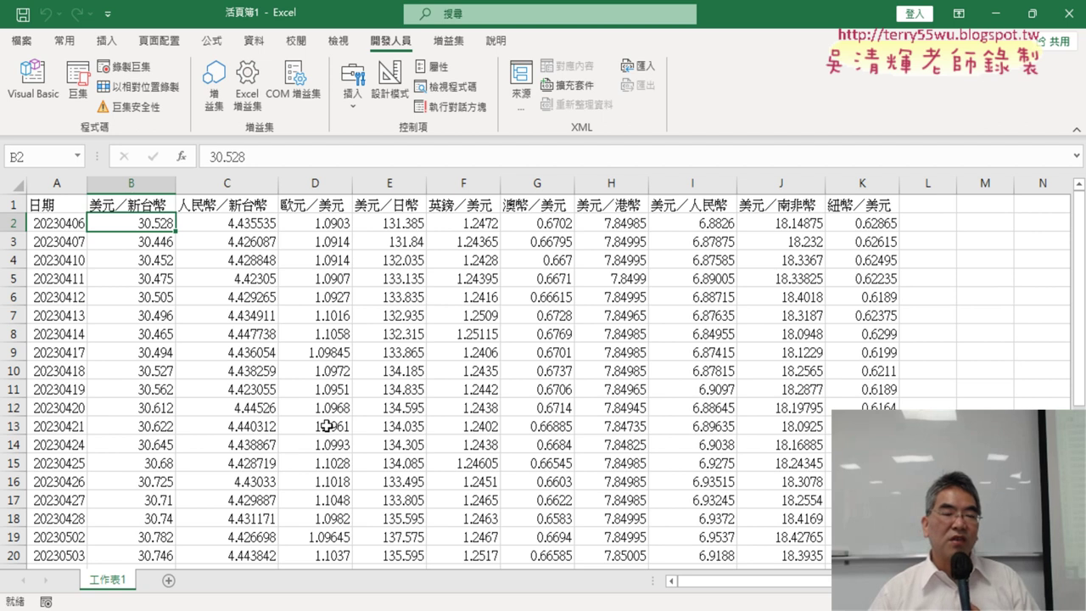